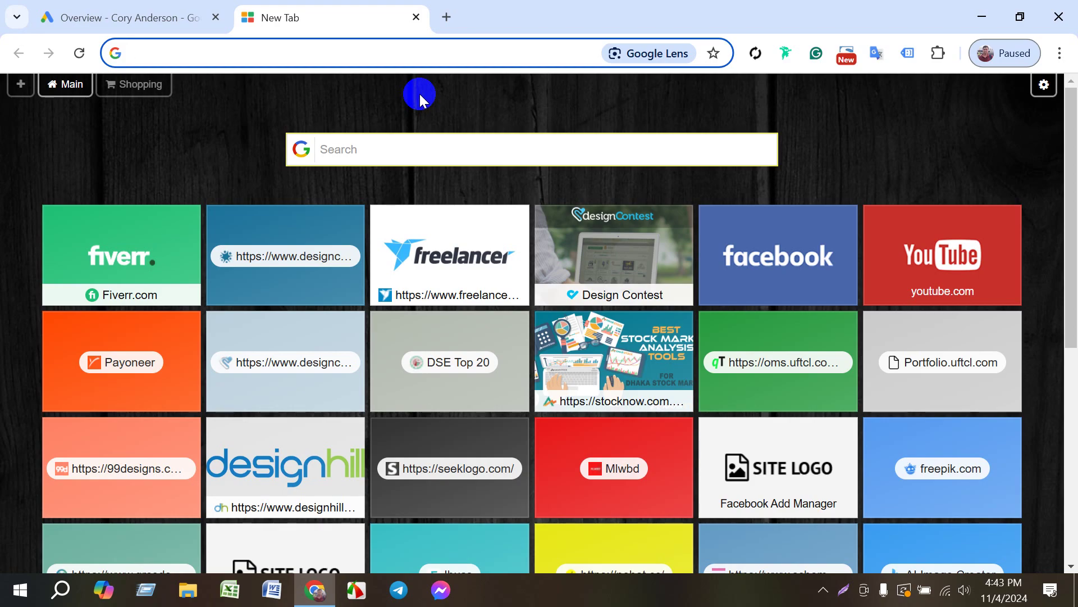
- Open Google Drive in the new browser tab, sign in, and open the Google Ads Campaign presentation
key(ctrl+shift+Tab)
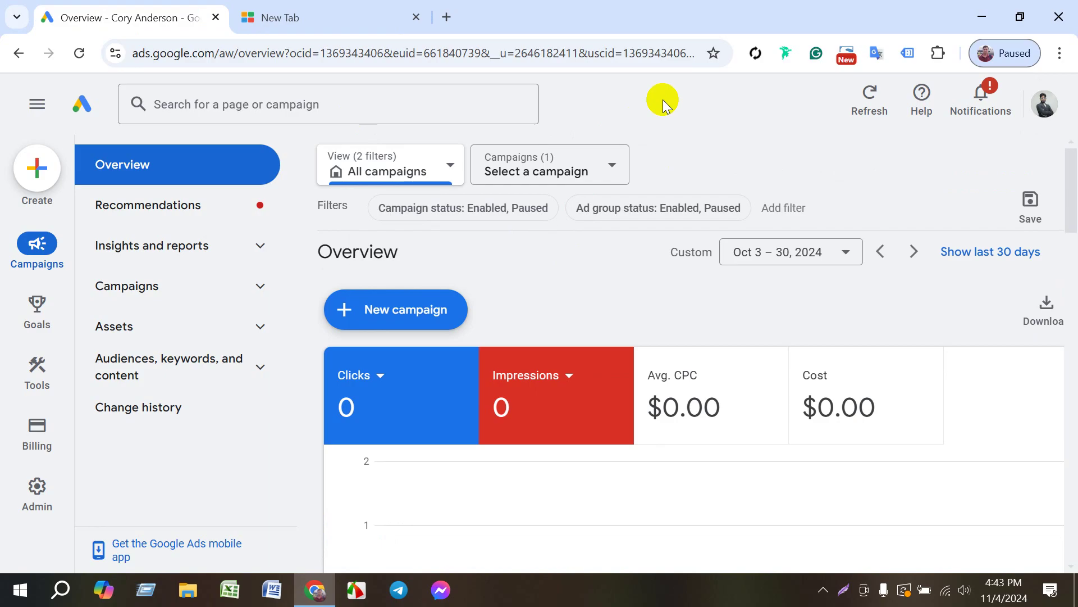
click(367, 10)
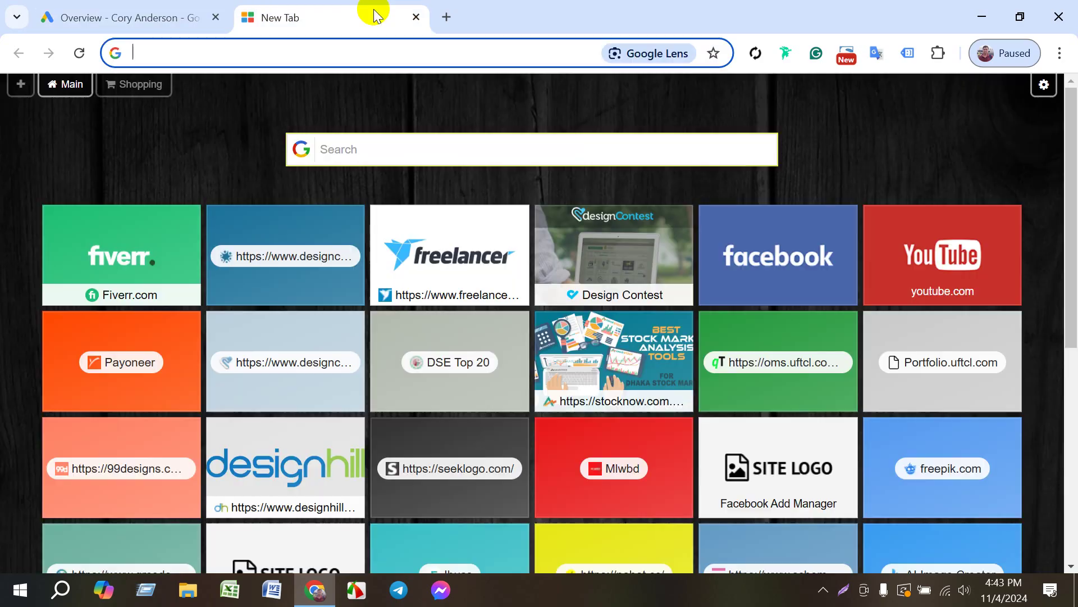
text(go)
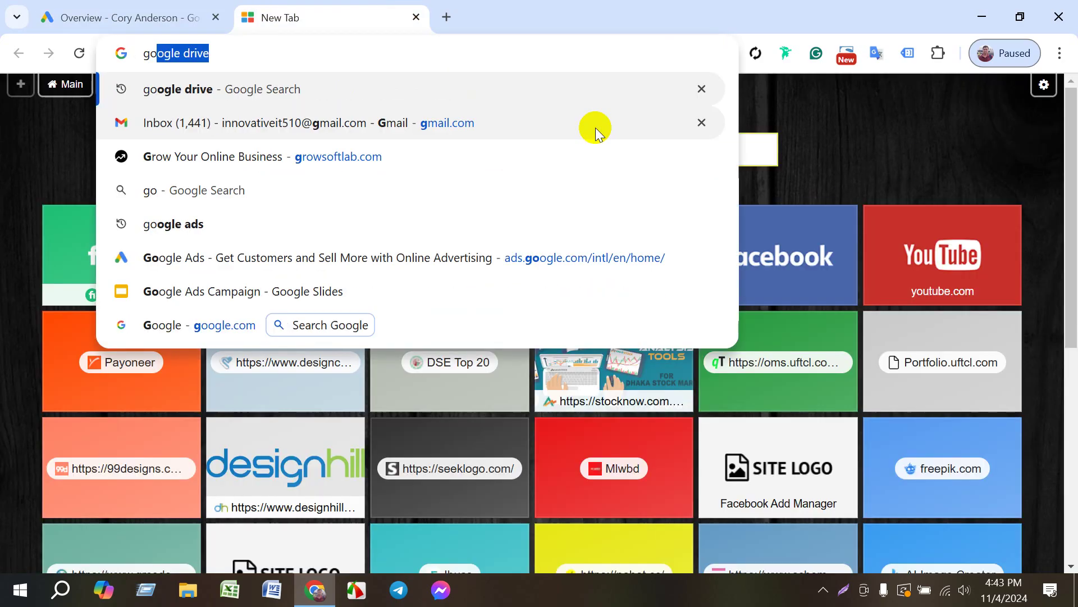
key(Return)
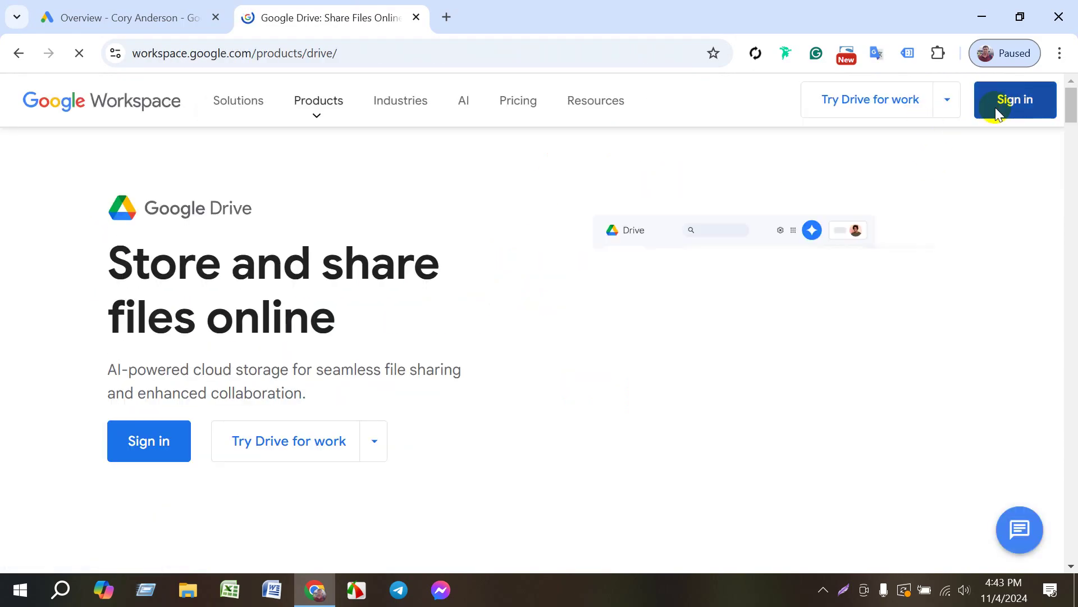
click(994, 108)
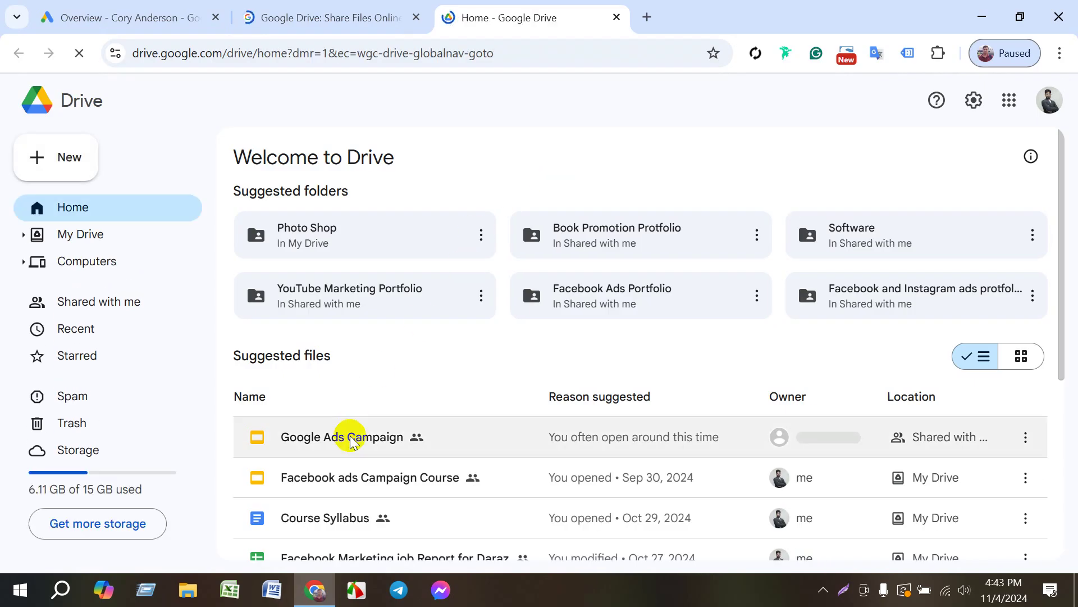
double_click(350, 440)
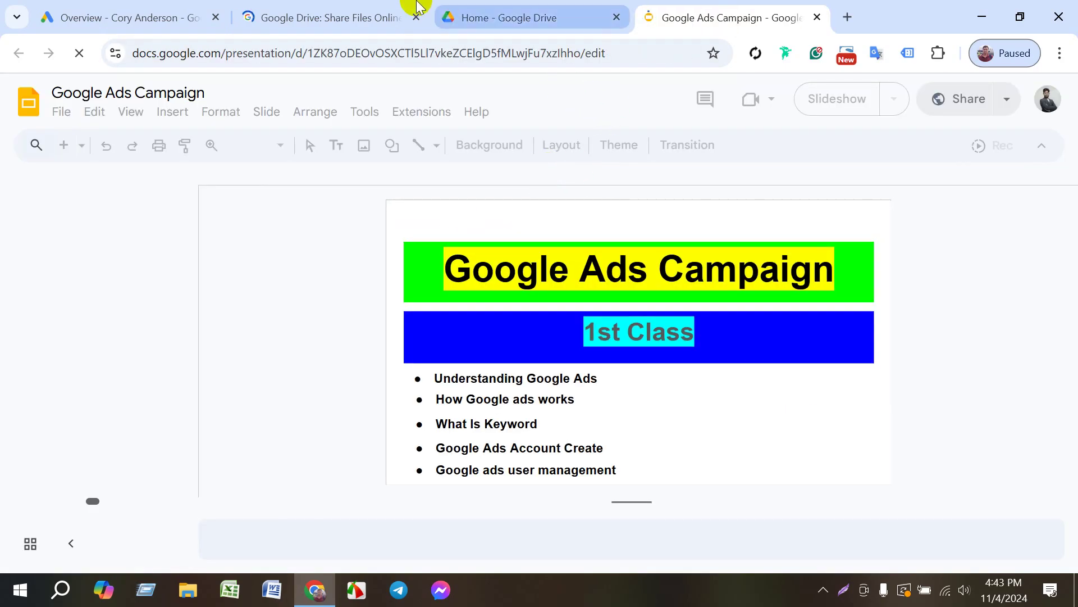
click(522, 5)
click(416, 101)
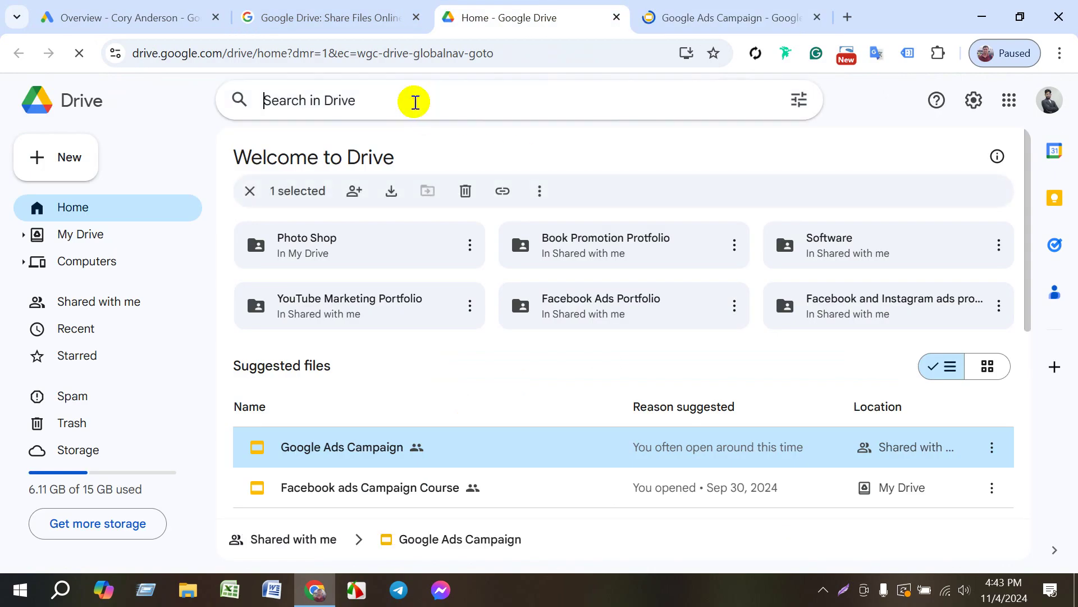
text(bif)
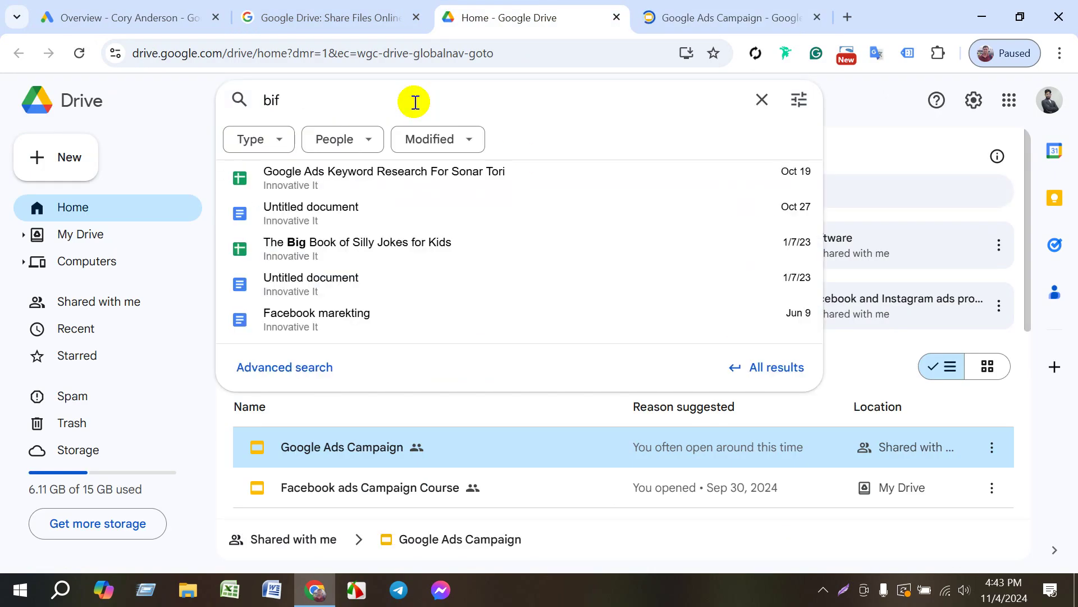
key(BackSpace)
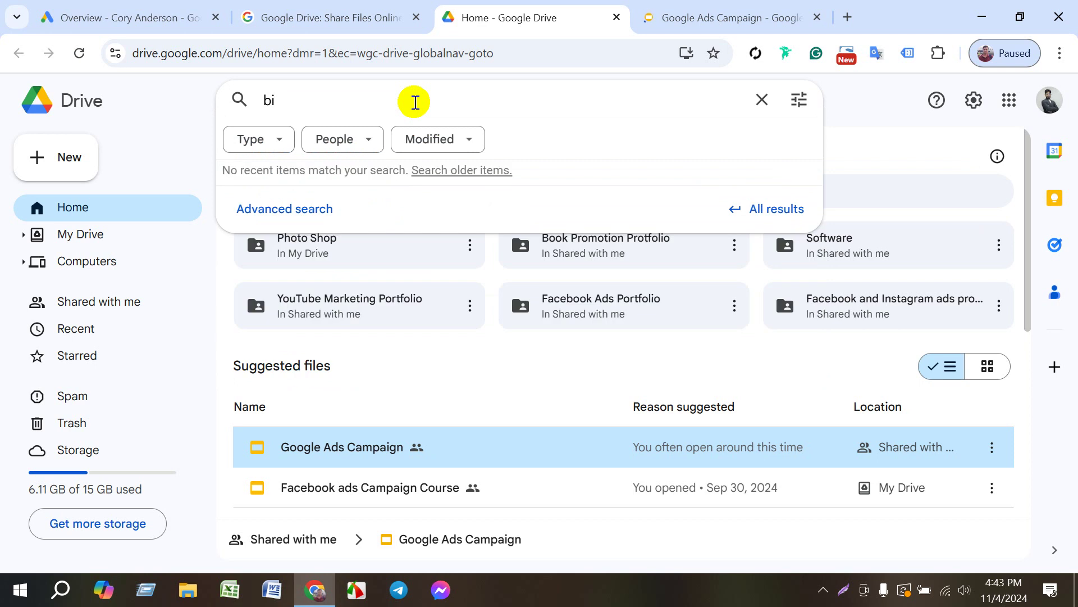
text(dding)
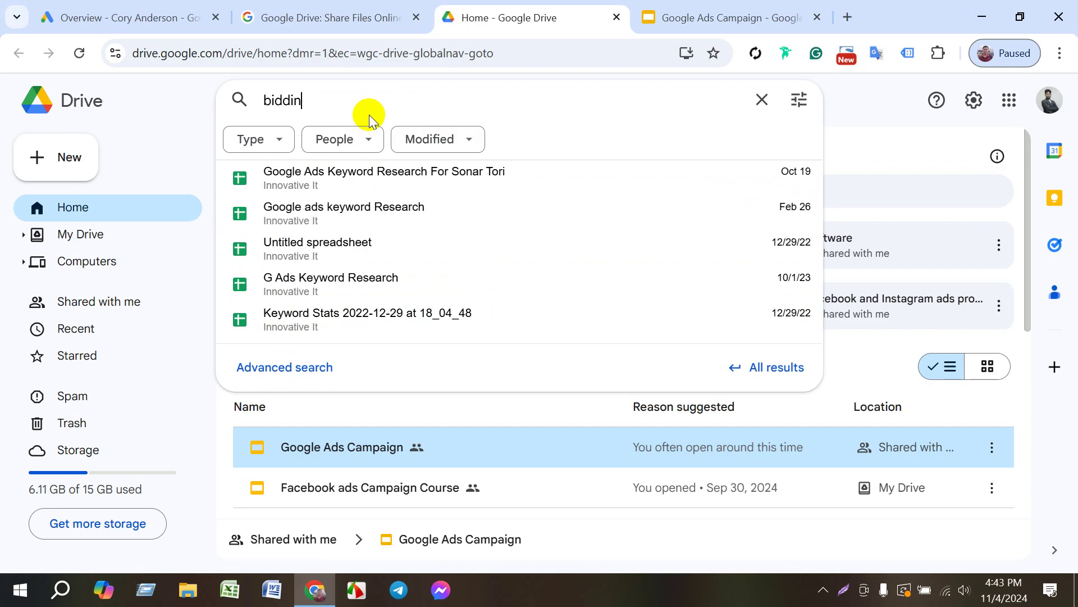
key(BackSpace)
key(BackSpace)
key(BackSpace)
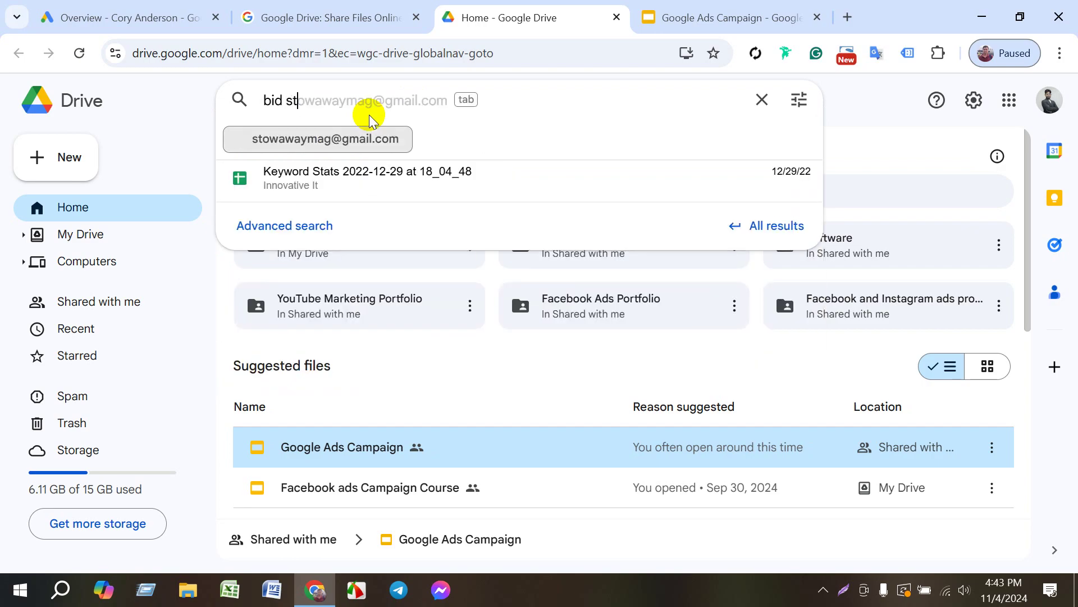
key(BackSpace)
key(BackSpace)
key(BackSpace)
key(BackSpace)
key(BackSpace)
key(BackSpace)
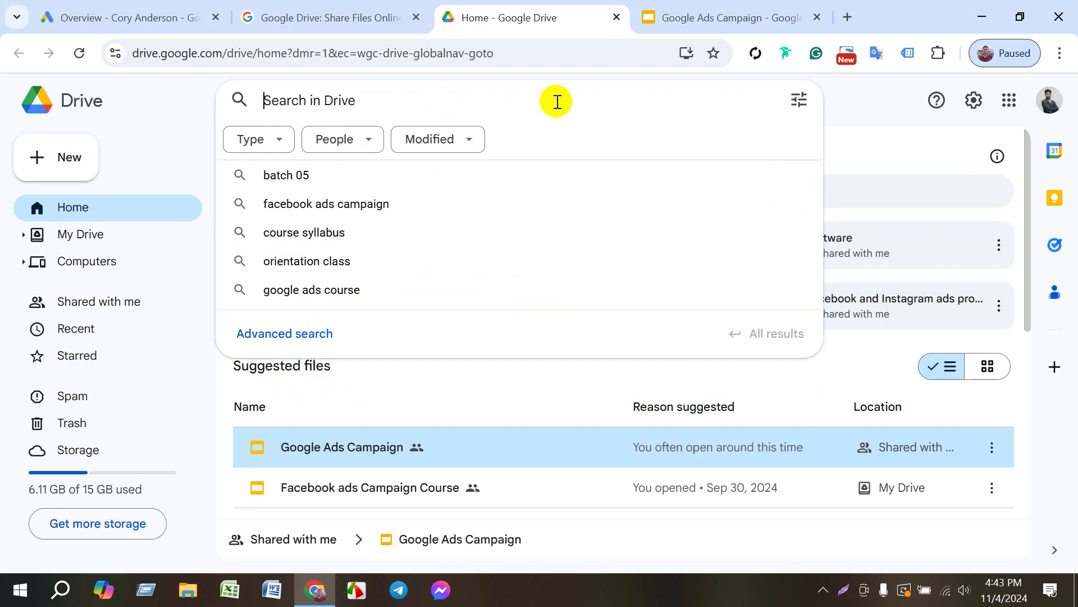
click(856, 130)
- In the Google Ads Campaign presentation, view slide 3 with the bid strategy examples and slide 2 on bid strategies by campaign goal
click(348, 12)
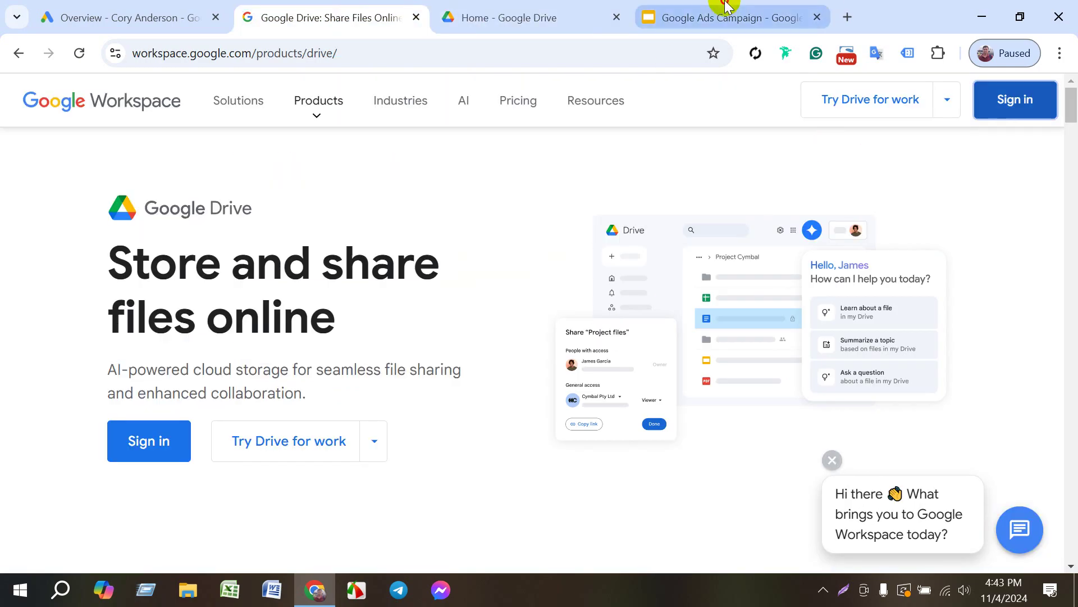
click(695, 14)
click(78, 382)
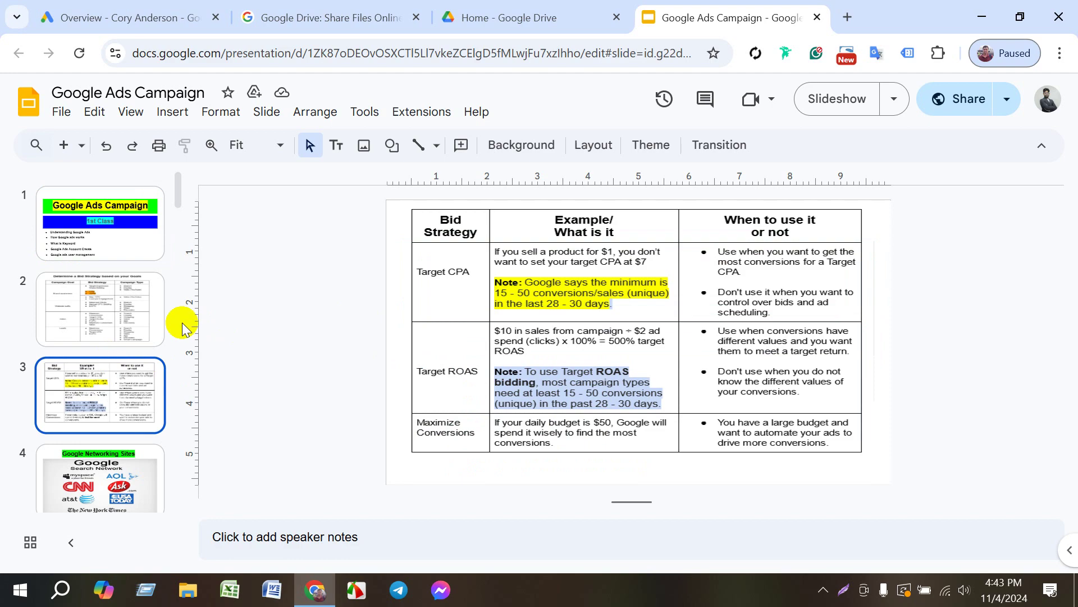
click(114, 319)
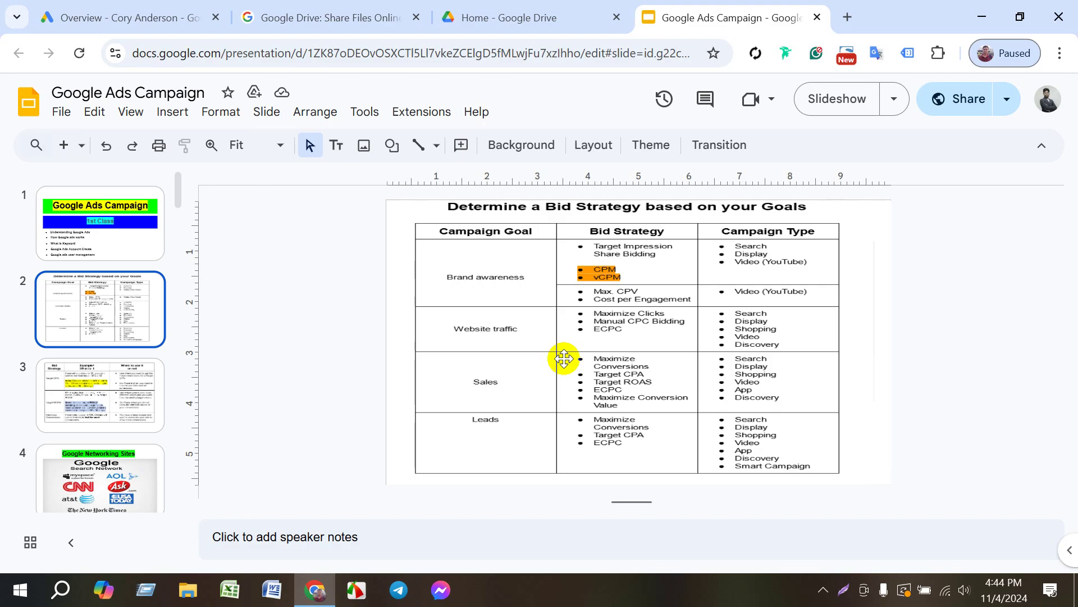
- Switch to Google Ads and start creating a new campaign from the account overview
click(376, 6)
click(98, 11)
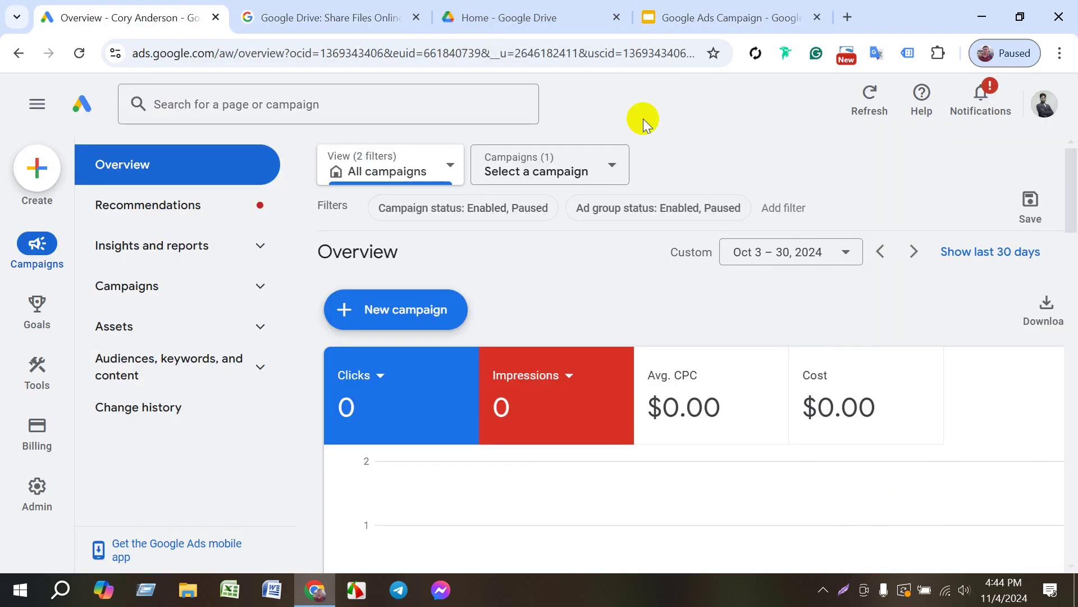
click(602, 167)
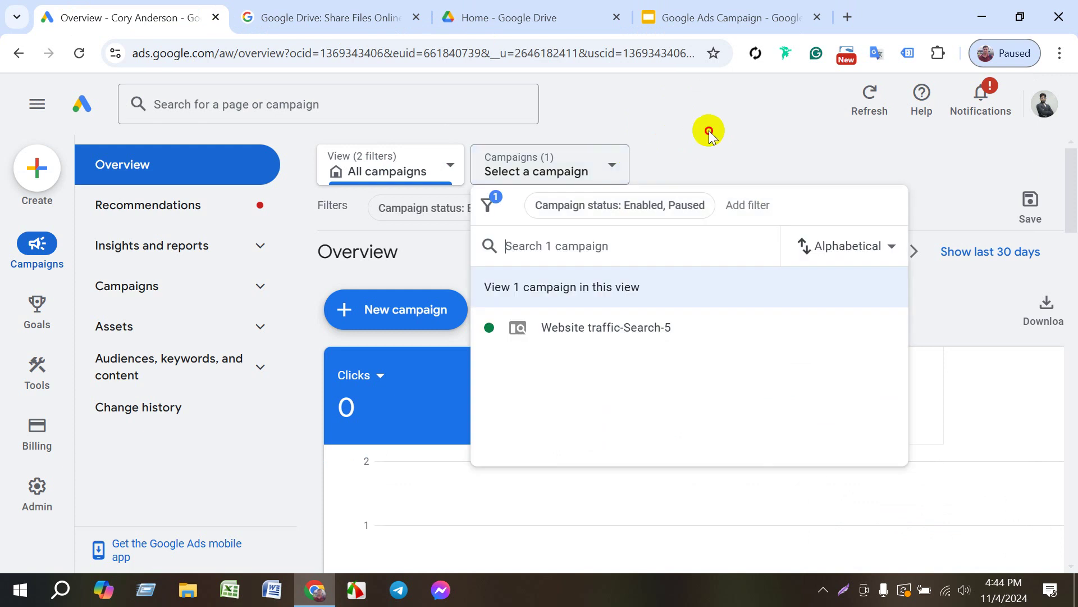
click(709, 134)
click(389, 301)
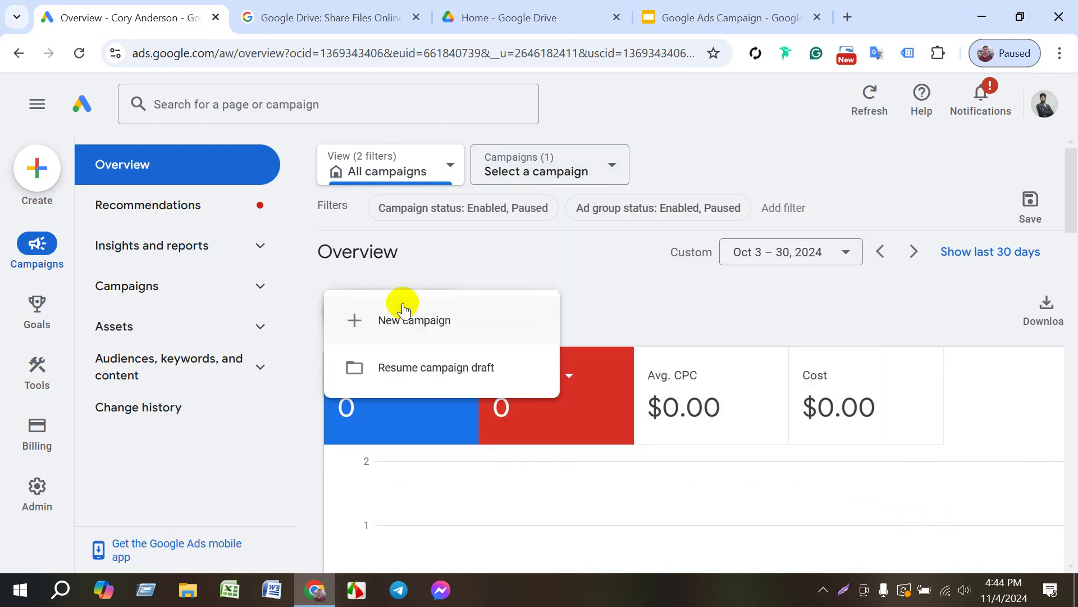
click(446, 320)
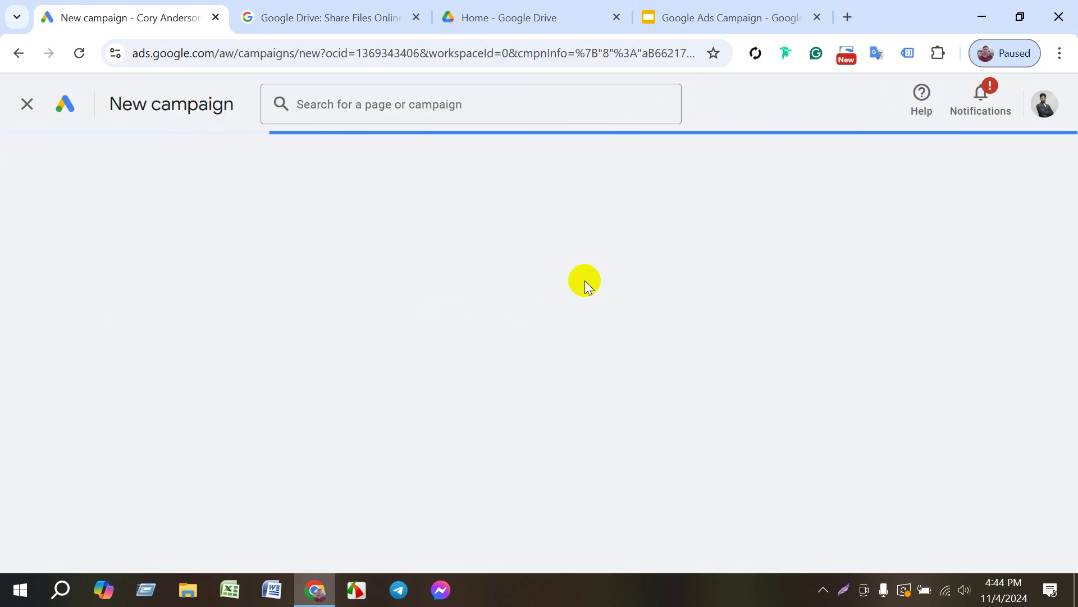
- Consult the bid strategy slide, choose Sales as the campaign objective, and continue with the Purchases conversion goal
click(712, 8)
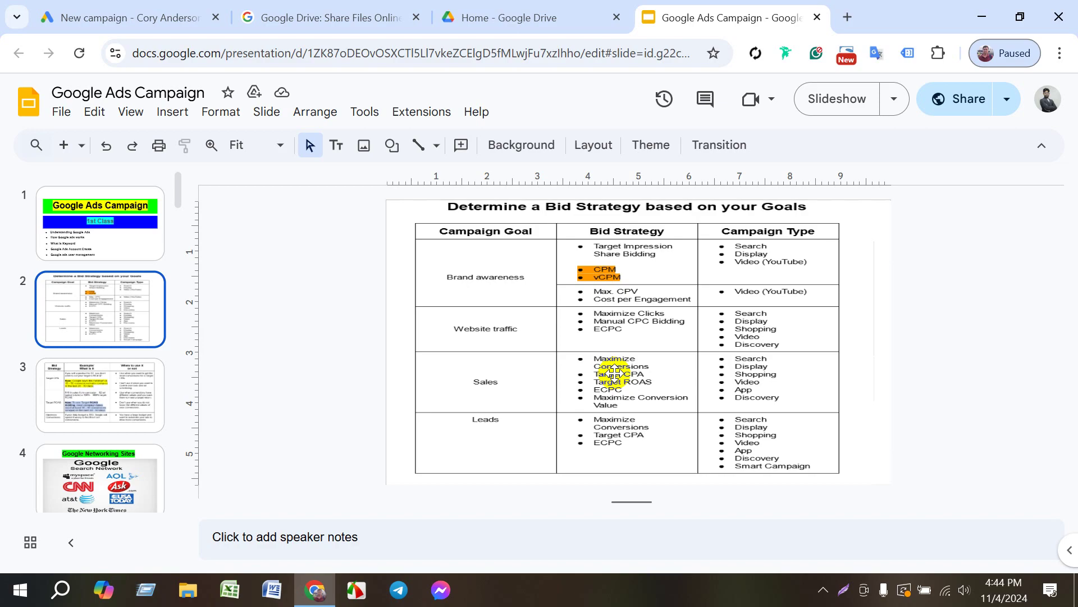
click(157, 16)
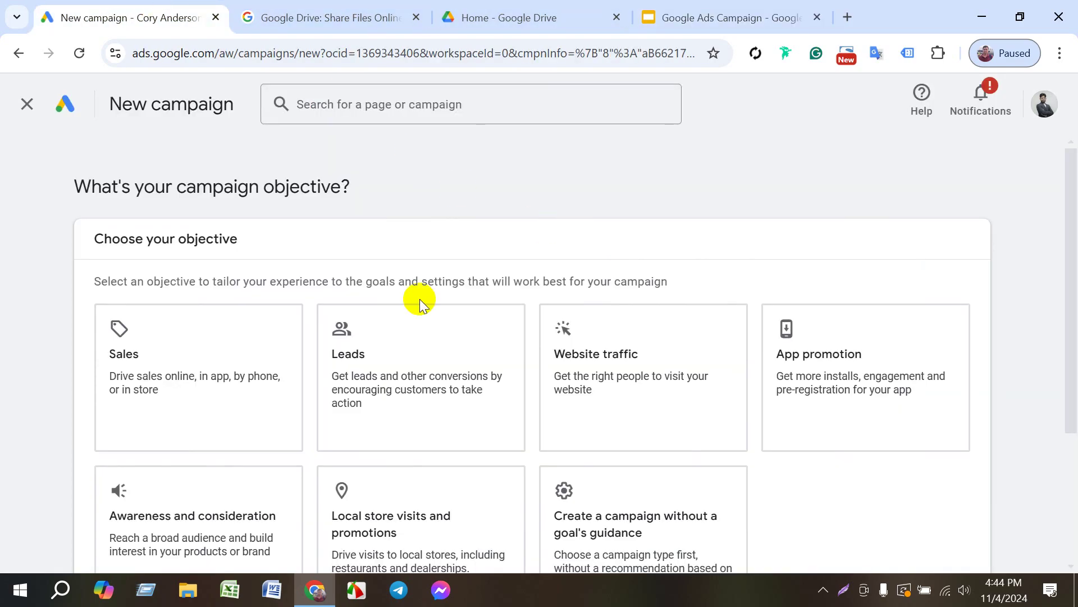
click(594, 331)
click(223, 338)
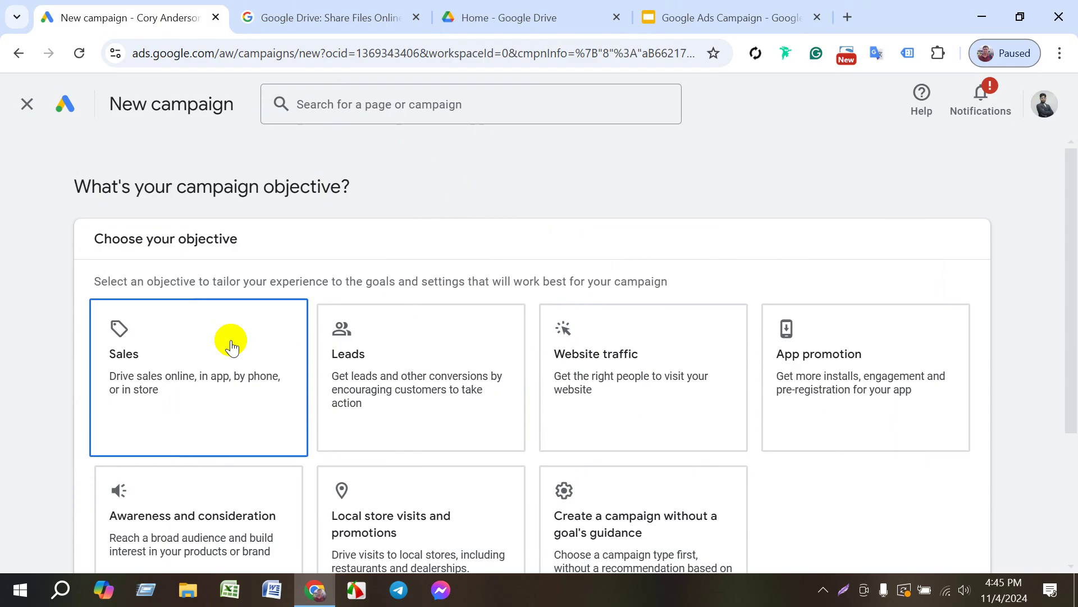
scroll(228, 337, down, 3)
scroll(842, 460, down, 3)
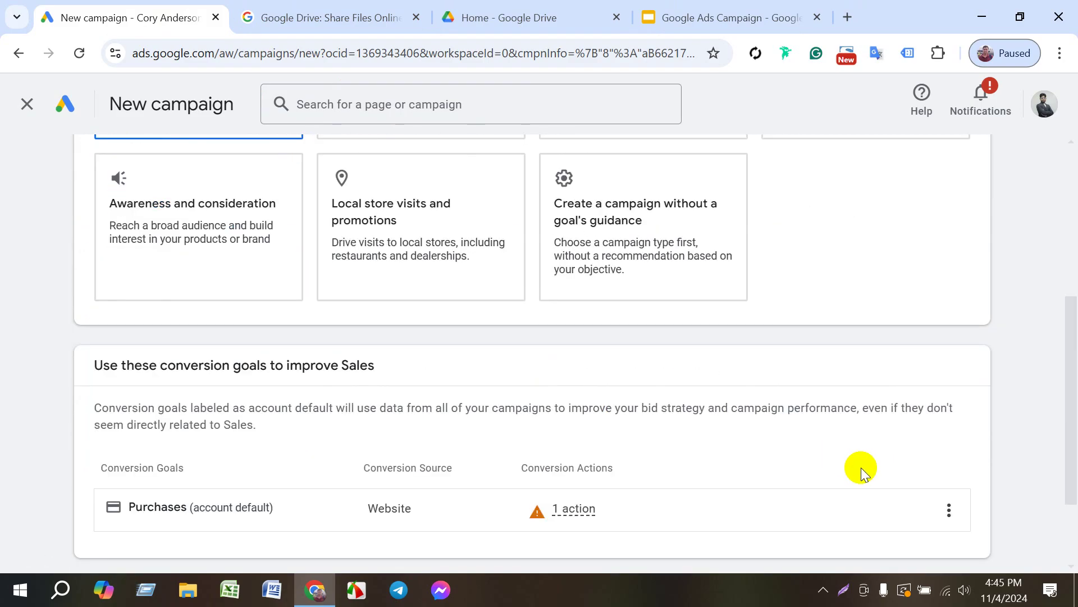
scroll(612, 393, up, 6)
scroll(734, 445, down, 6)
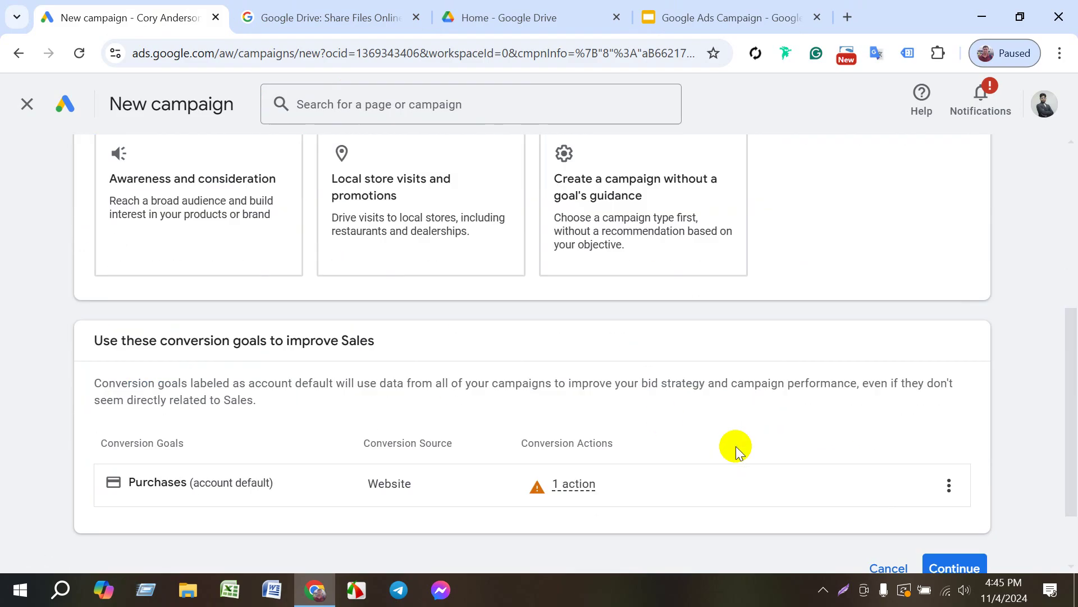
click(941, 478)
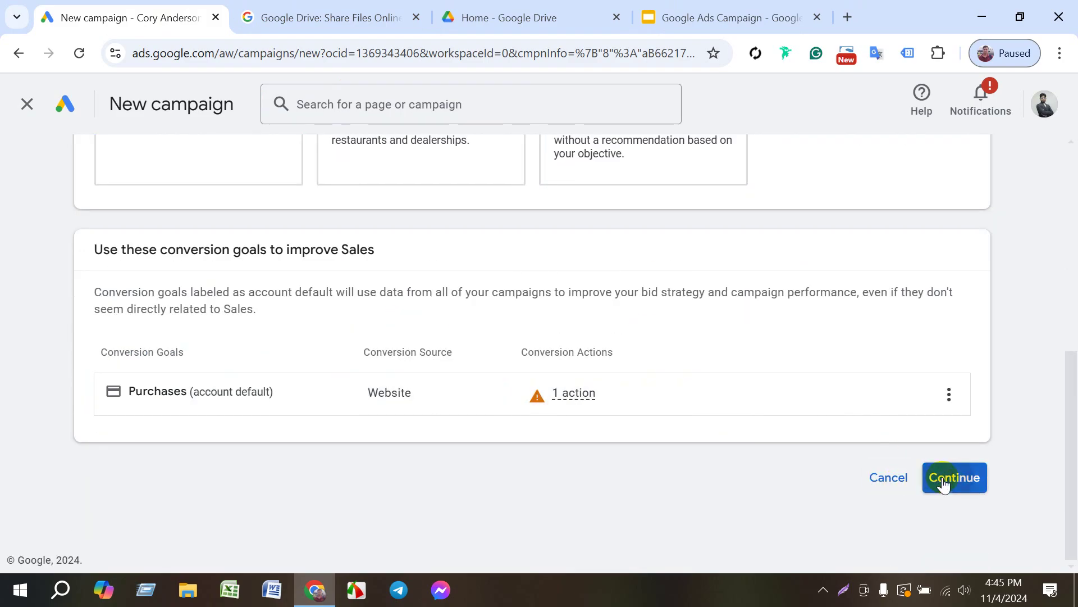
- Choose Search as the campaign type, keep the suggested campaign name, and start a new campaign instead of finishing a saved draft
click(241, 313)
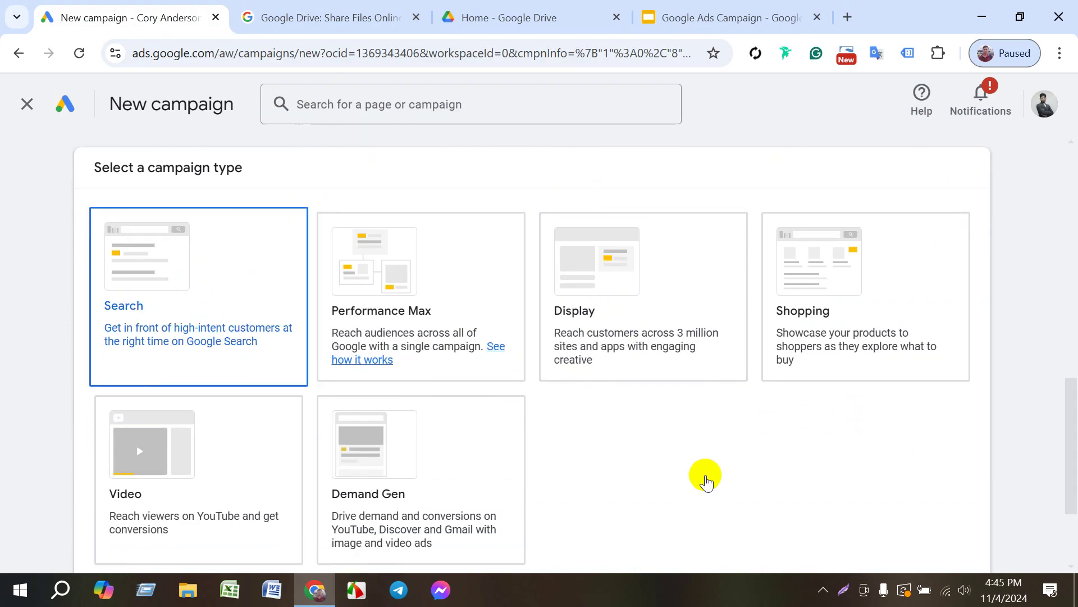
scroll(706, 477, down, 3)
click(948, 472)
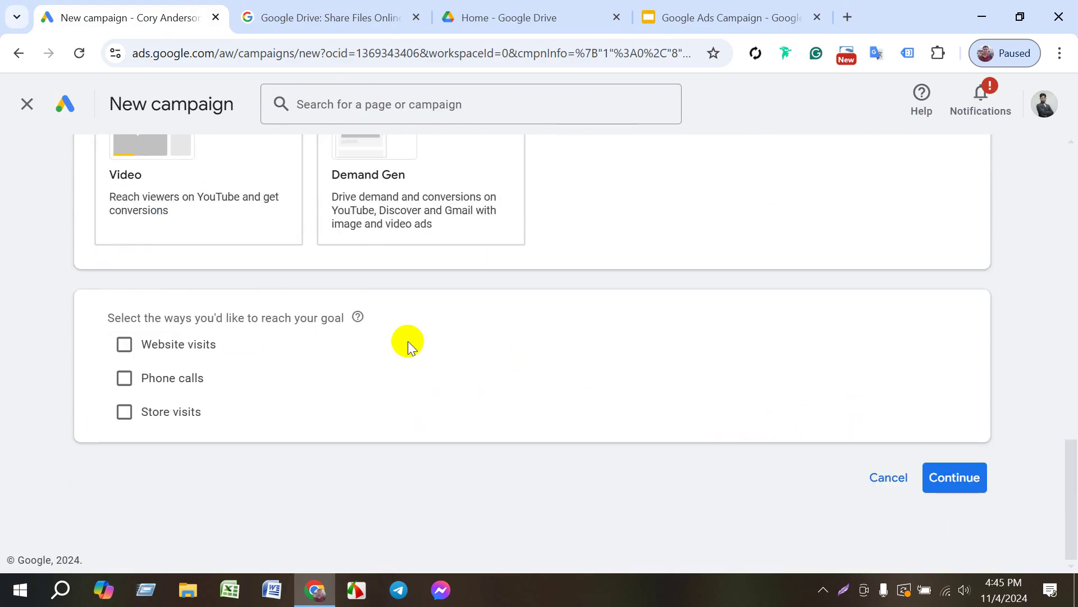
click(950, 475)
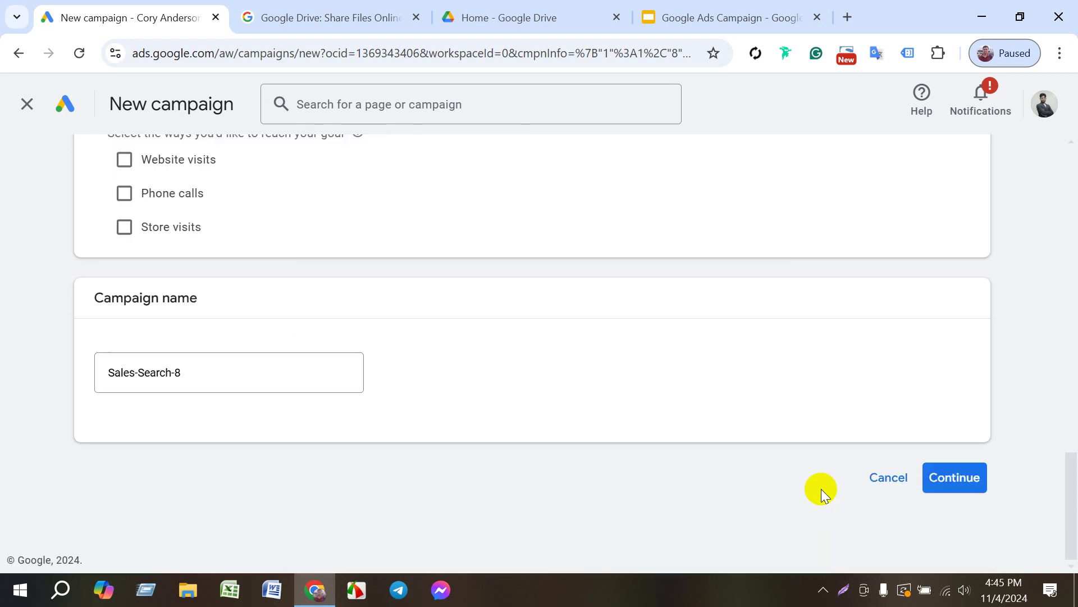
click(971, 479)
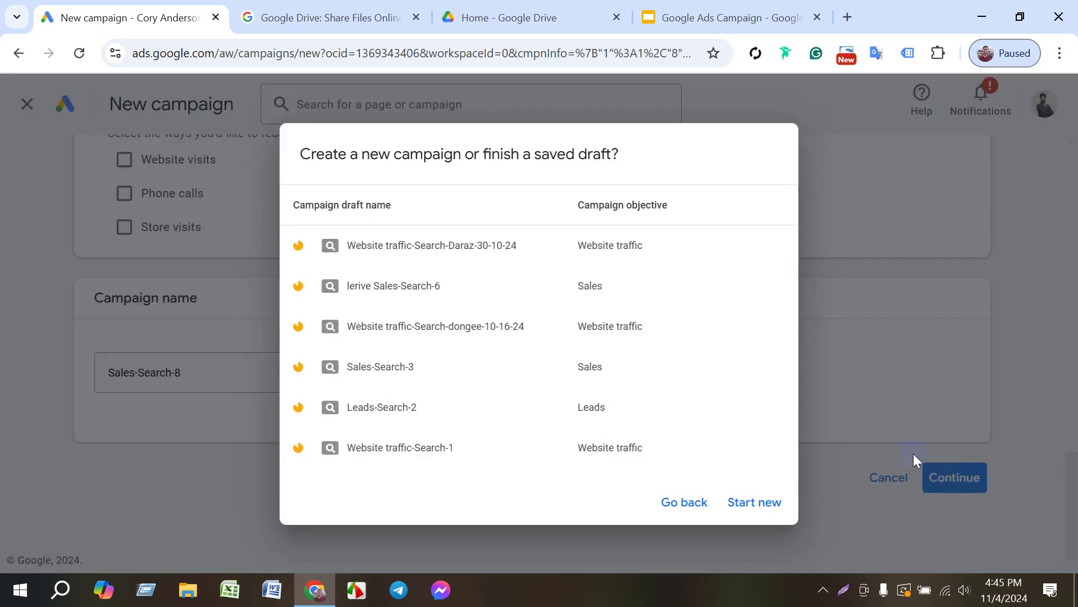
click(753, 487)
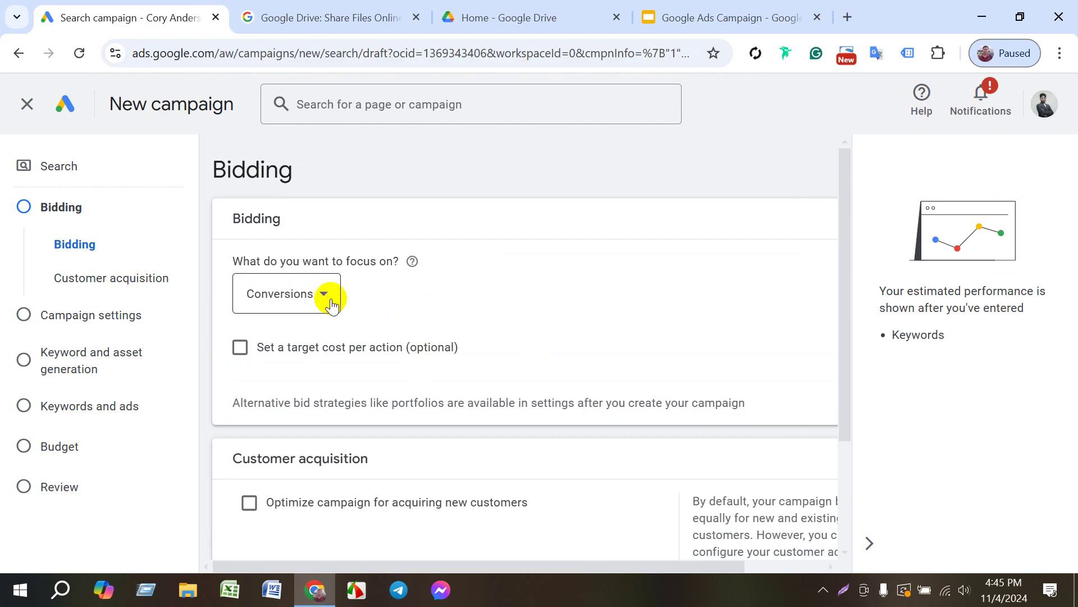
- Review the recommended and other optimization options for the campaign's bidding focus without changing the selection
click(309, 294)
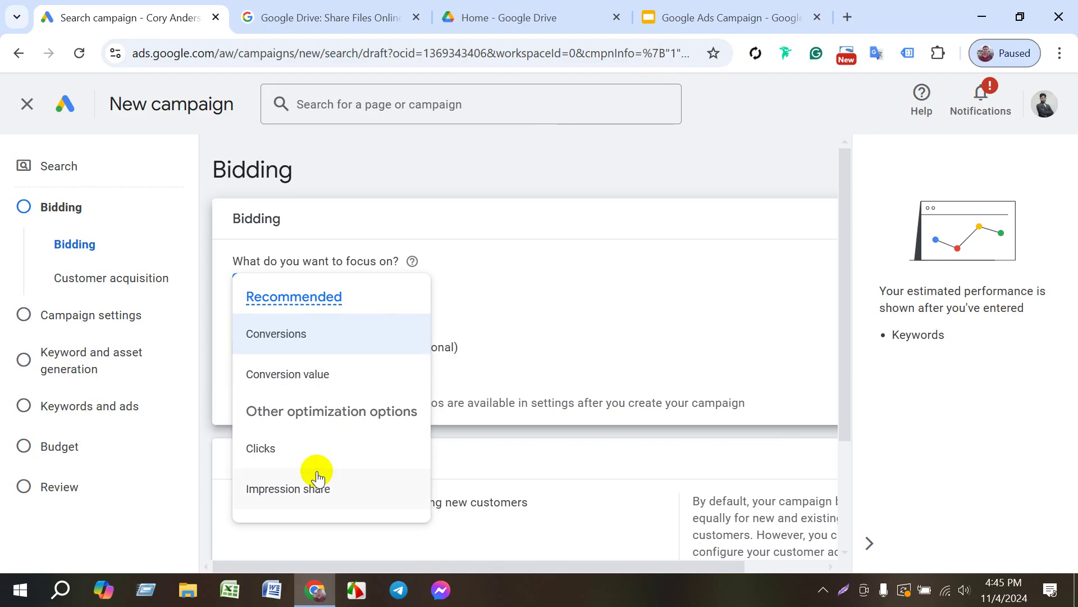
click(493, 163)
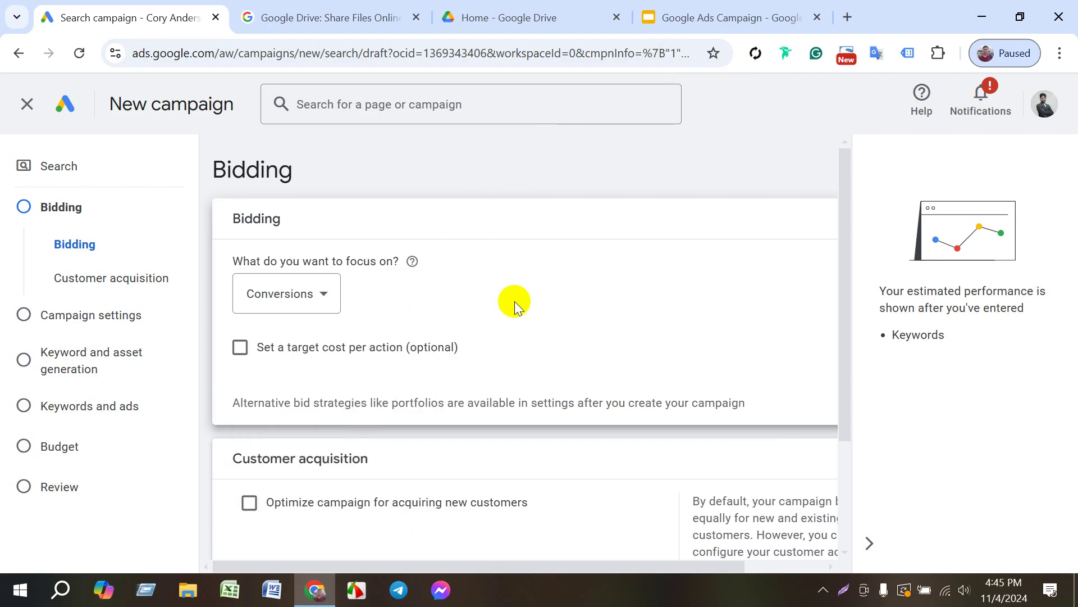
click(337, 293)
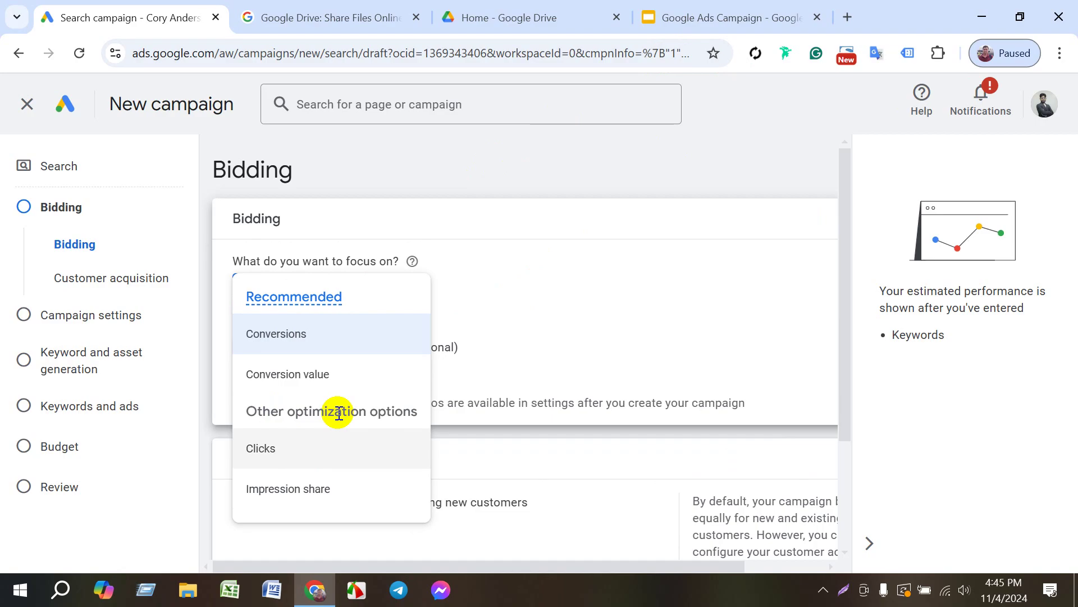
click(544, 148)
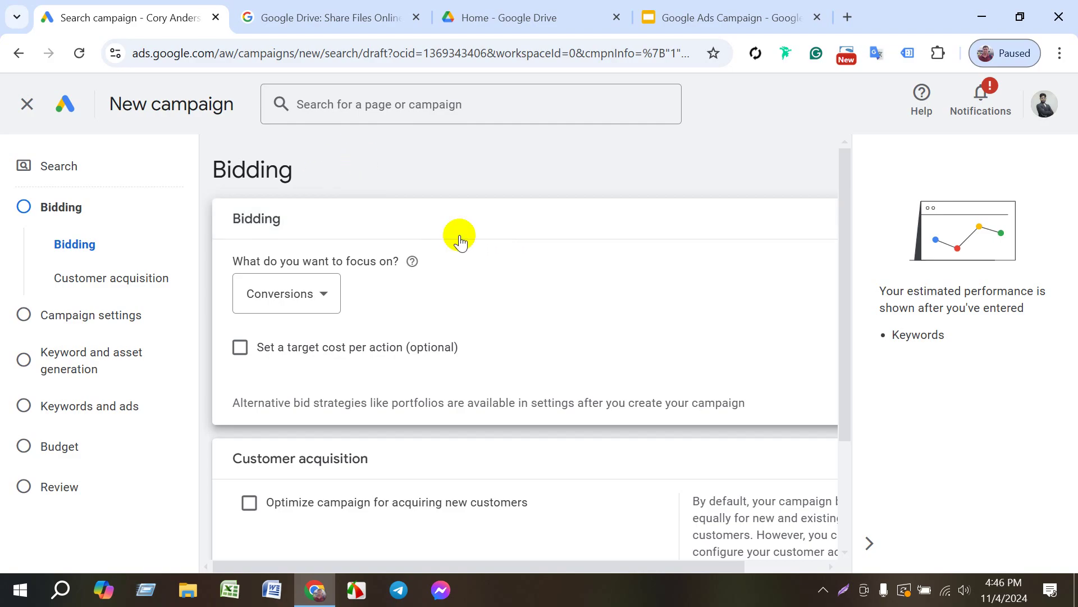
- Discard the new campaign instead of saving a draft, open the Website traffic-Search-5 campaign, and dismiss its alerts
click(27, 103)
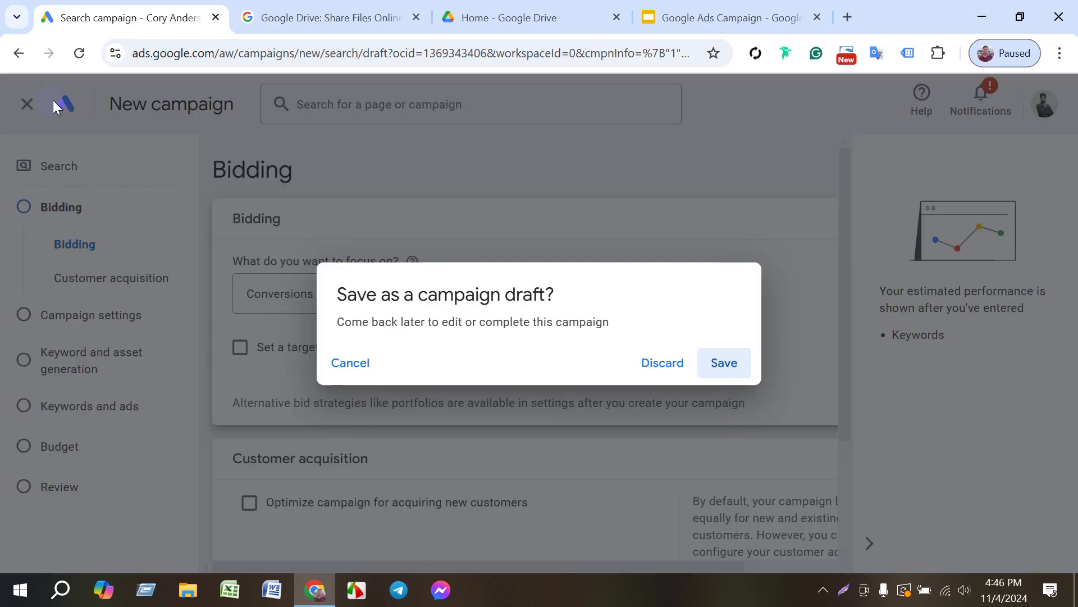
click(667, 370)
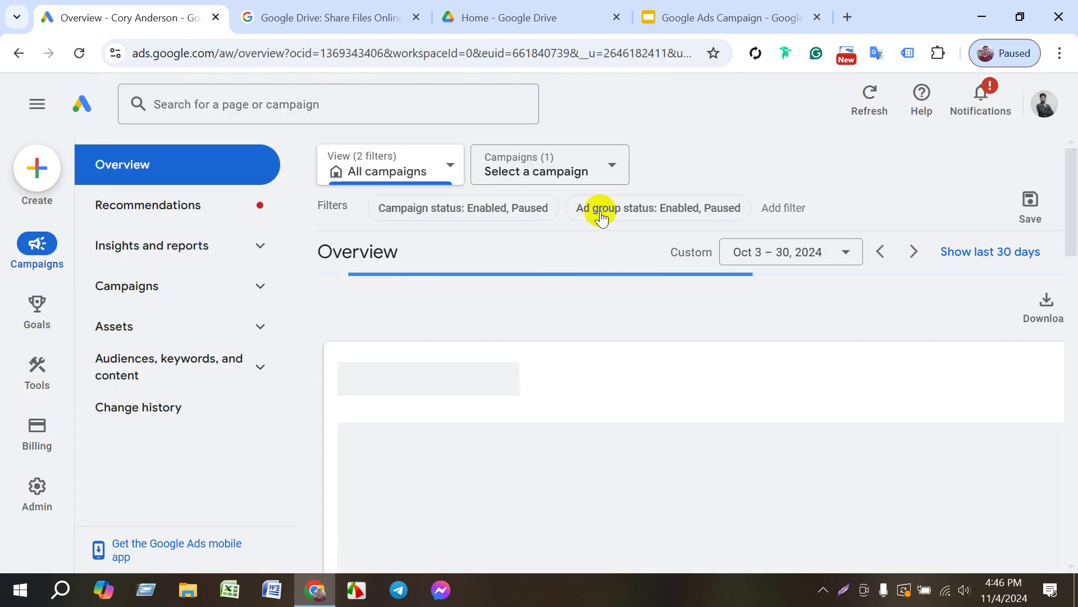
click(609, 166)
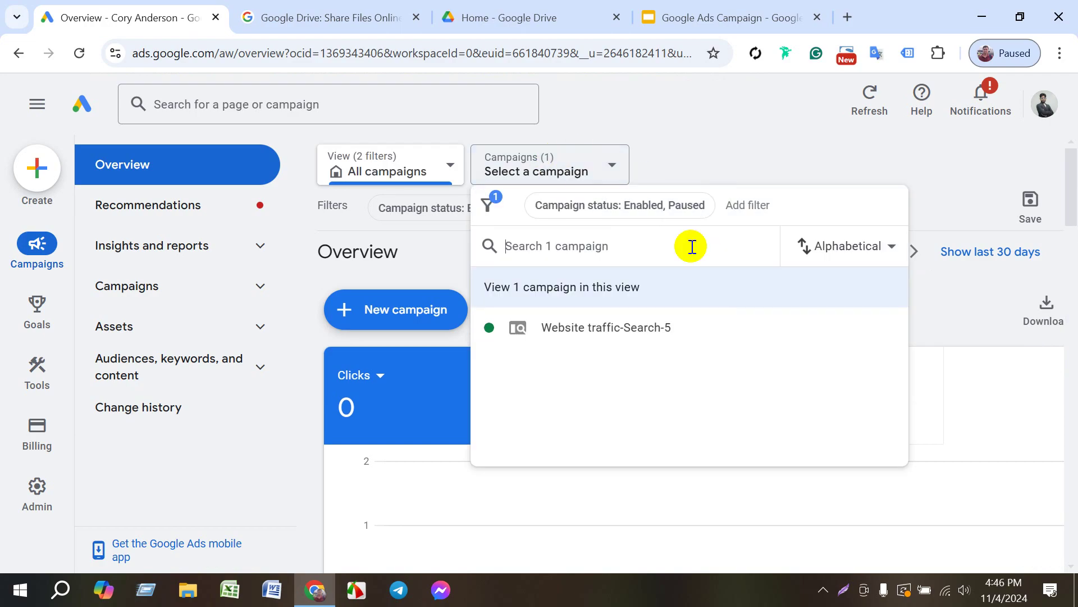
click(628, 328)
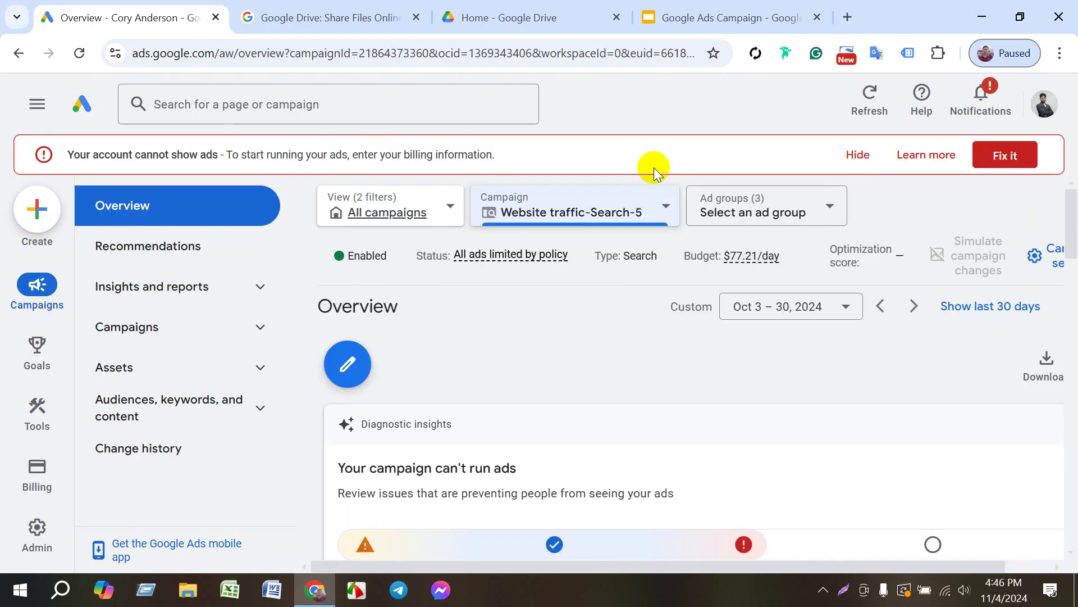
click(850, 159)
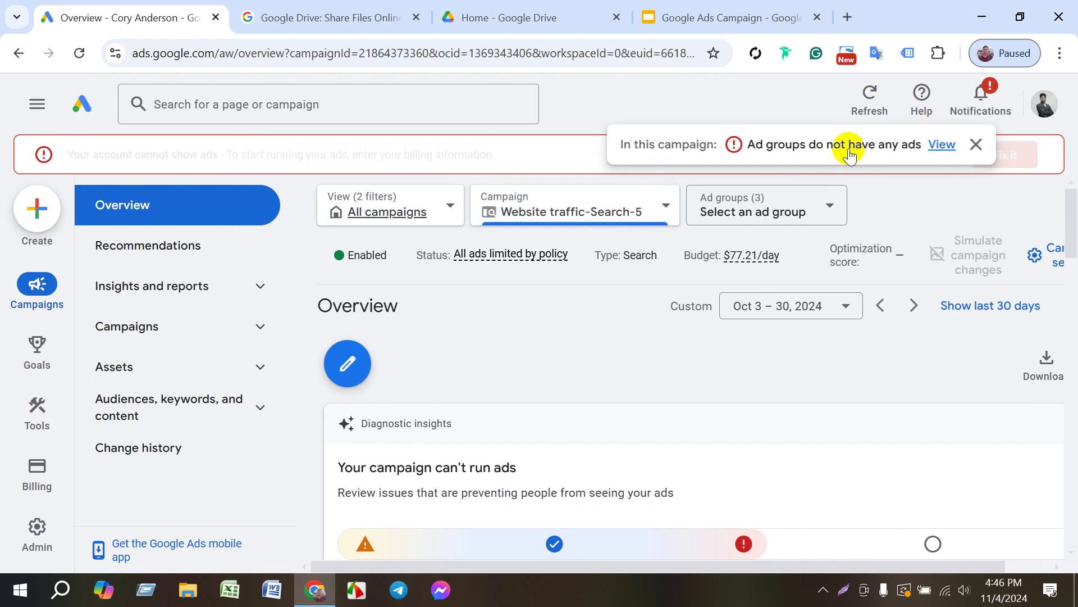
click(972, 145)
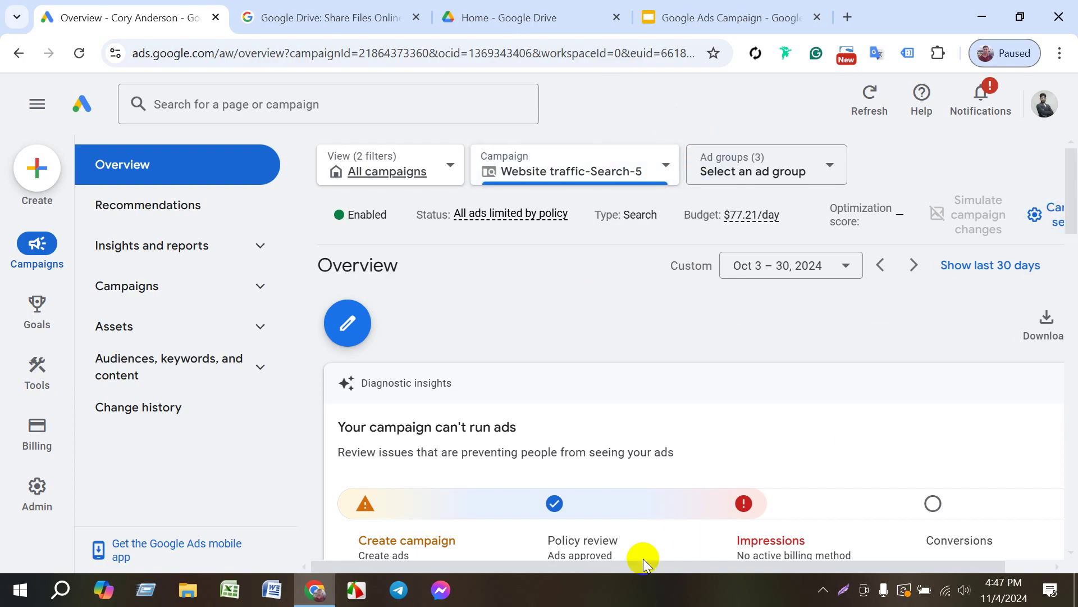
- Open the Bidding section in the campaign's settings and change the bid strategy by selecting one directly
drag(631, 565, 855, 558)
click(1026, 214)
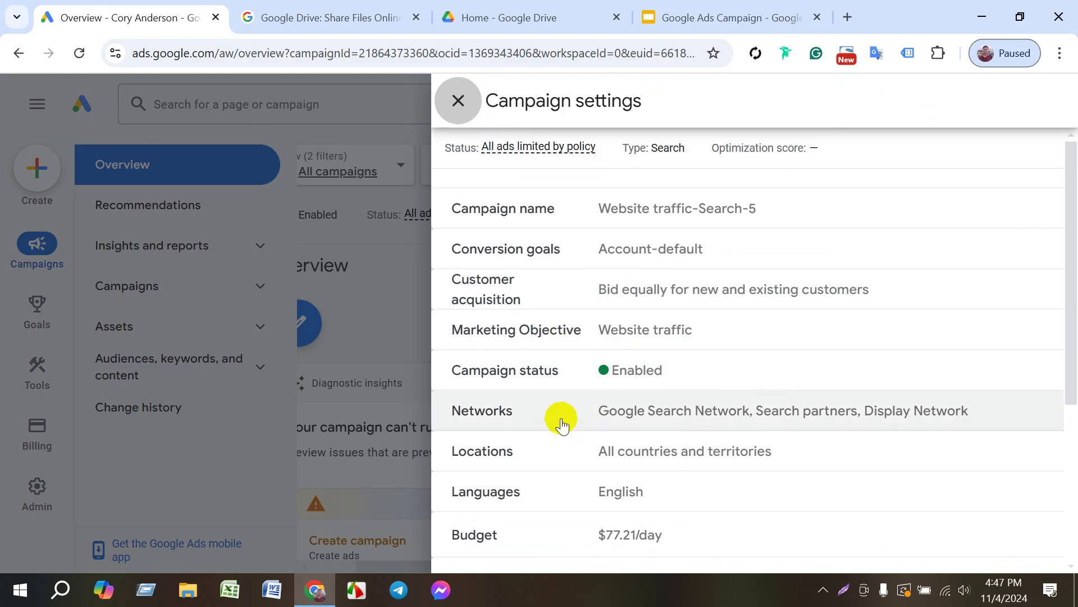
scroll(675, 279, down, 5)
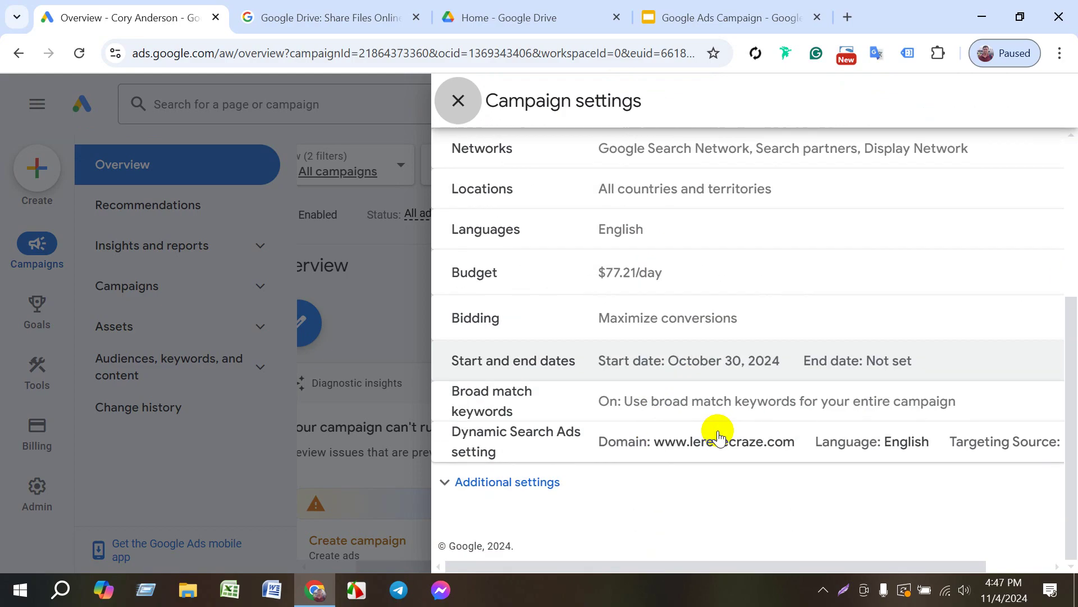
click(642, 324)
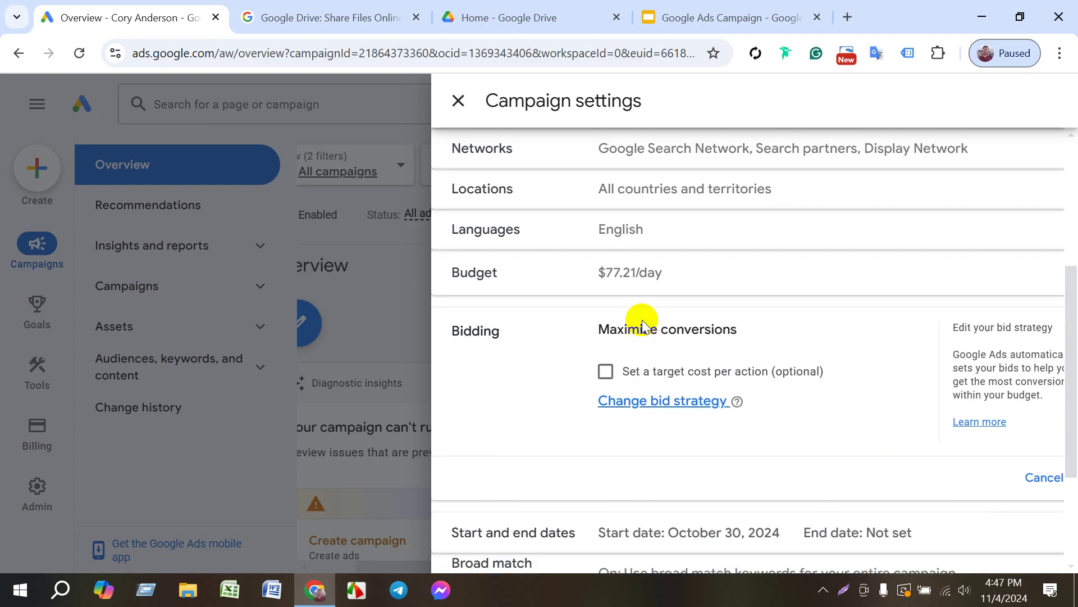
click(666, 406)
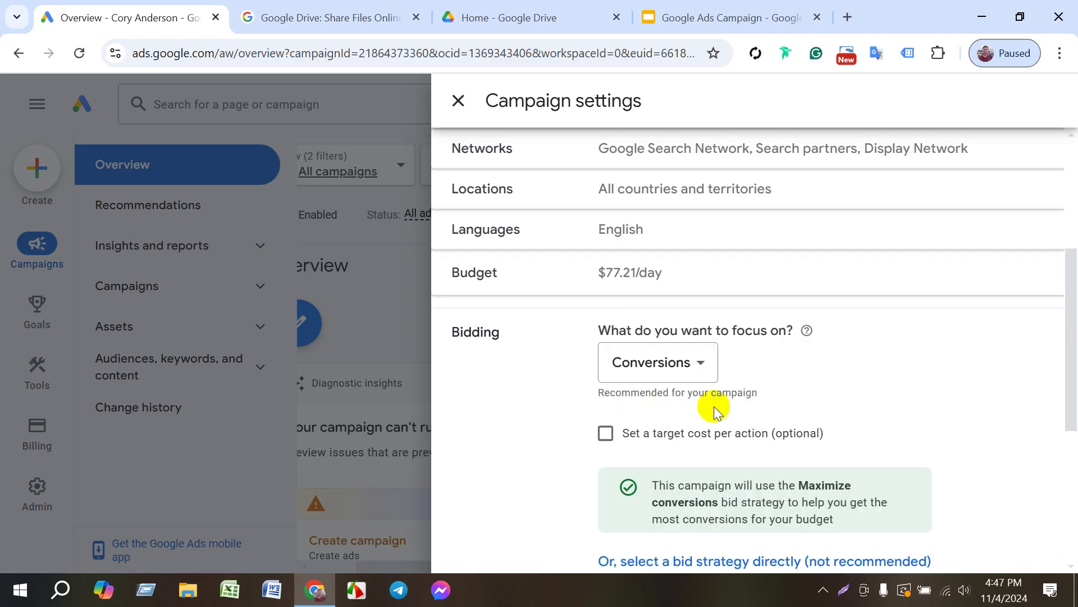
scroll(712, 409, down, 2)
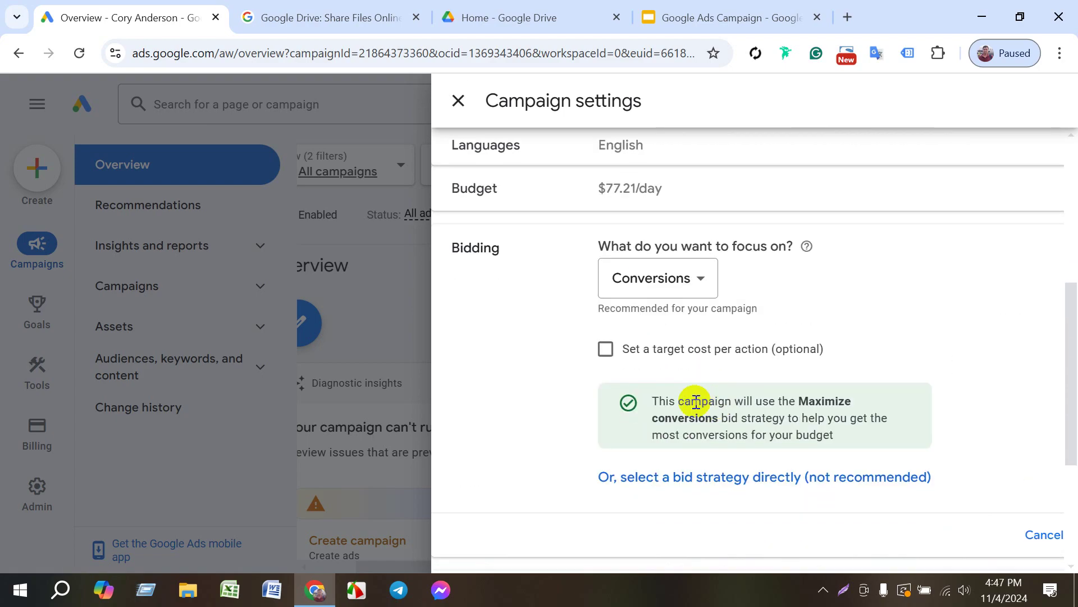
click(743, 477)
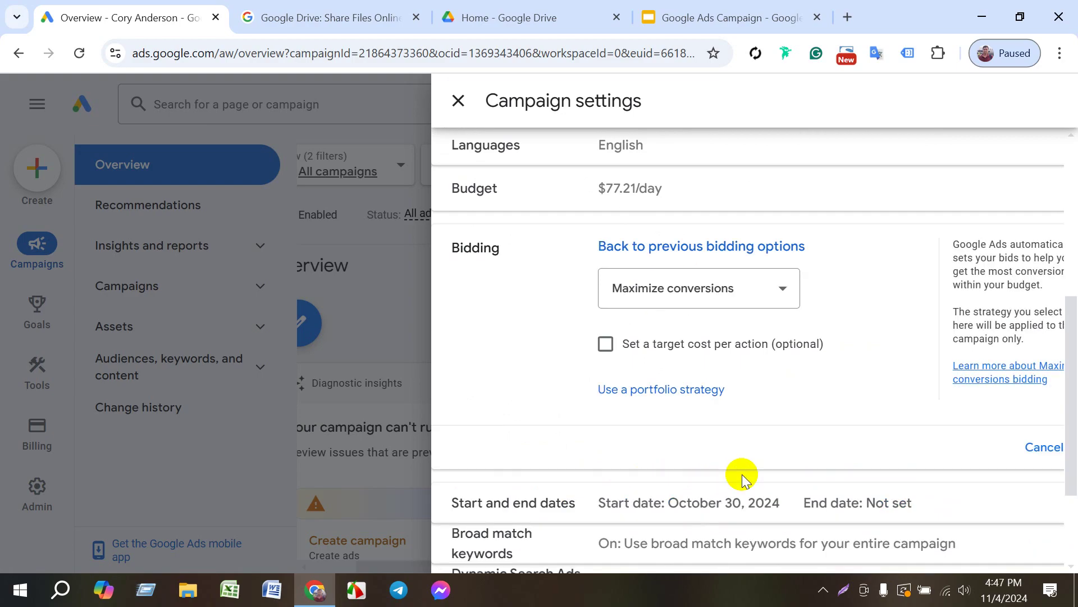
- Compare the available bid strategies with the bid strategy slide and choose Maximize clicks for the campaign
click(736, 292)
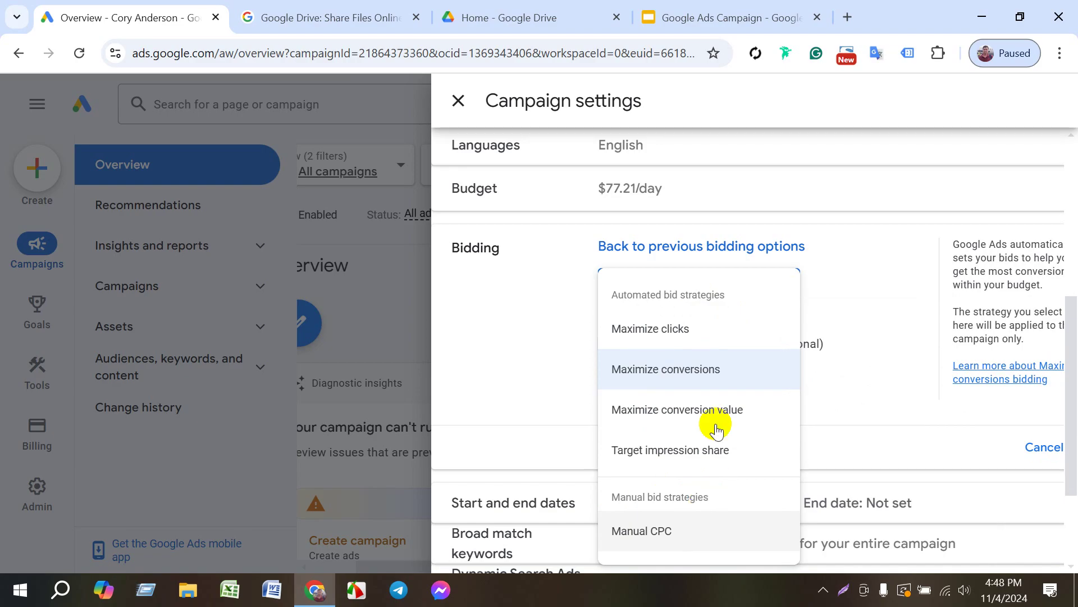
click(710, 13)
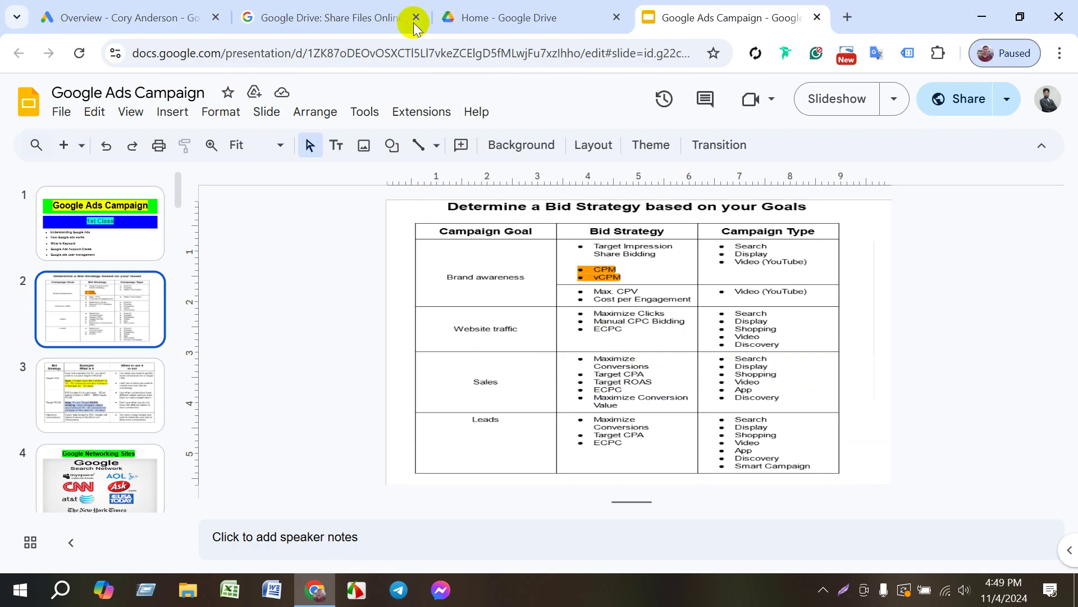
click(106, 7)
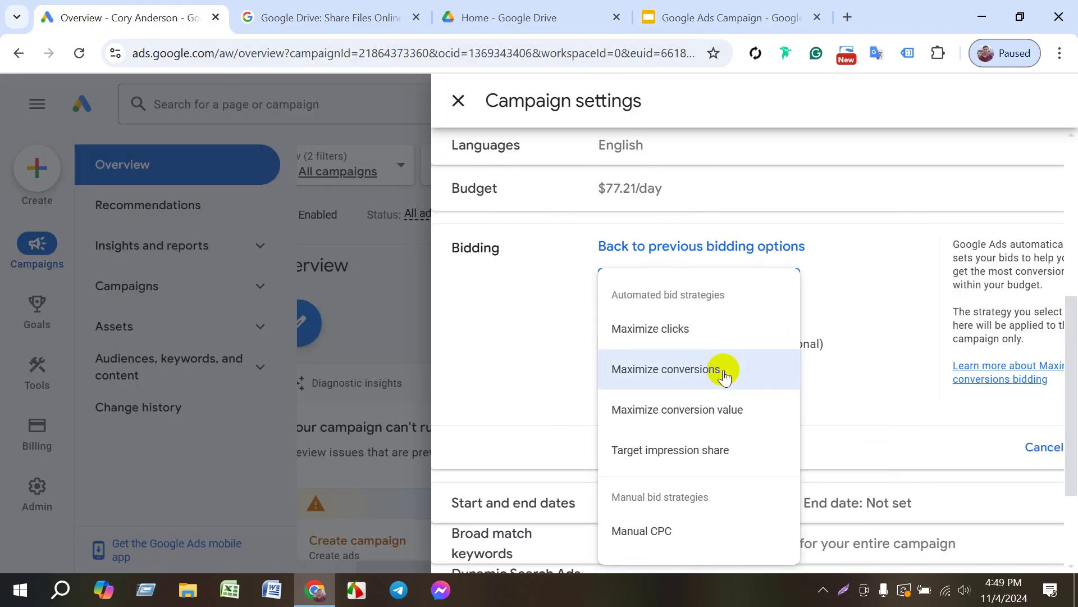
click(674, 336)
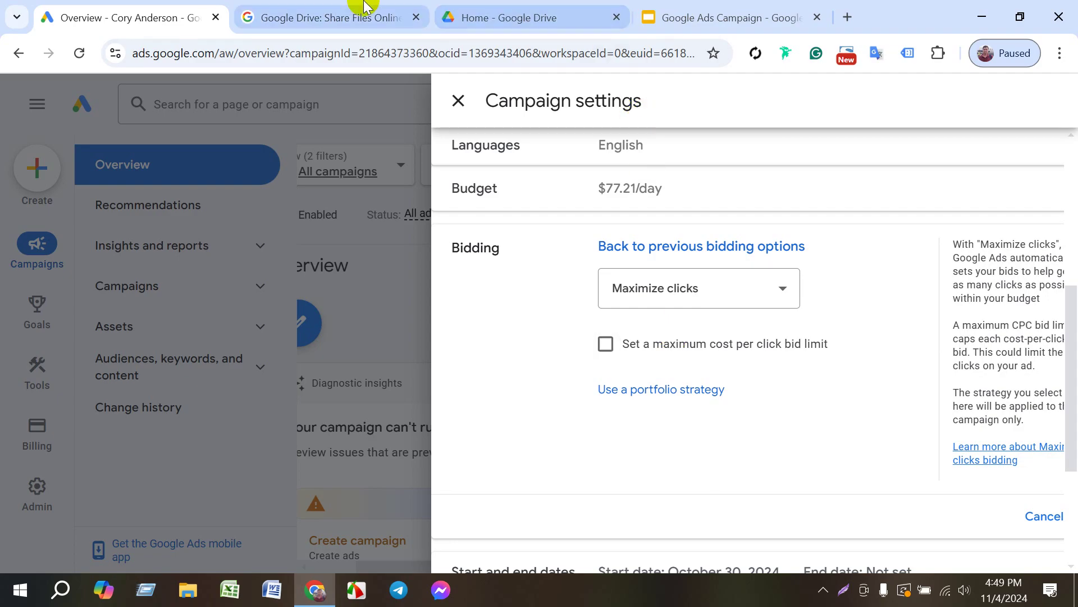
- Consult the bid strategy slide again and reopen the campaign's list of bid strategies
click(673, 7)
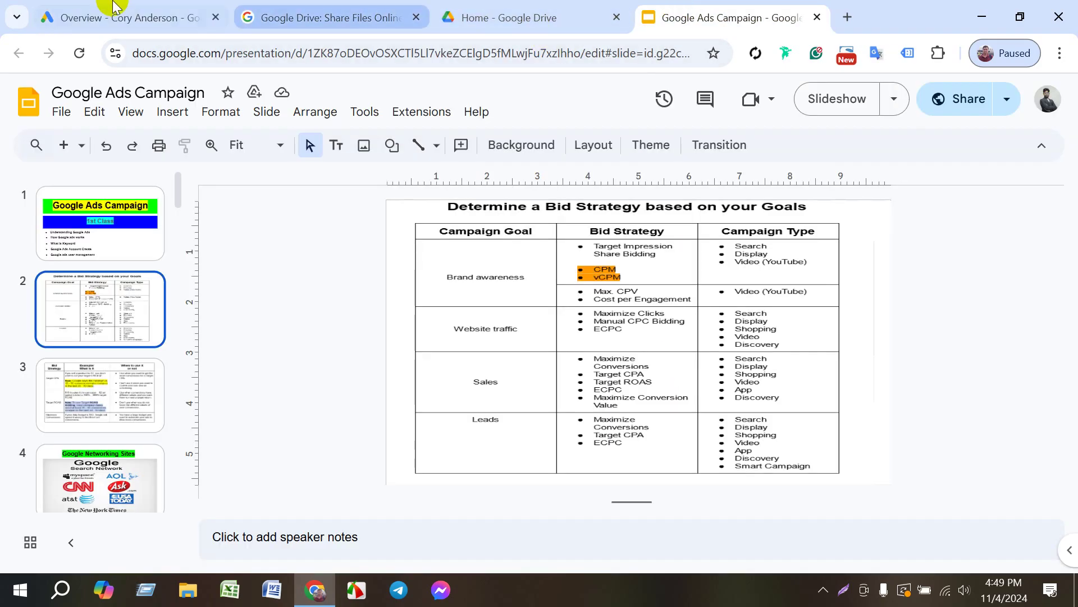
click(113, 18)
click(707, 297)
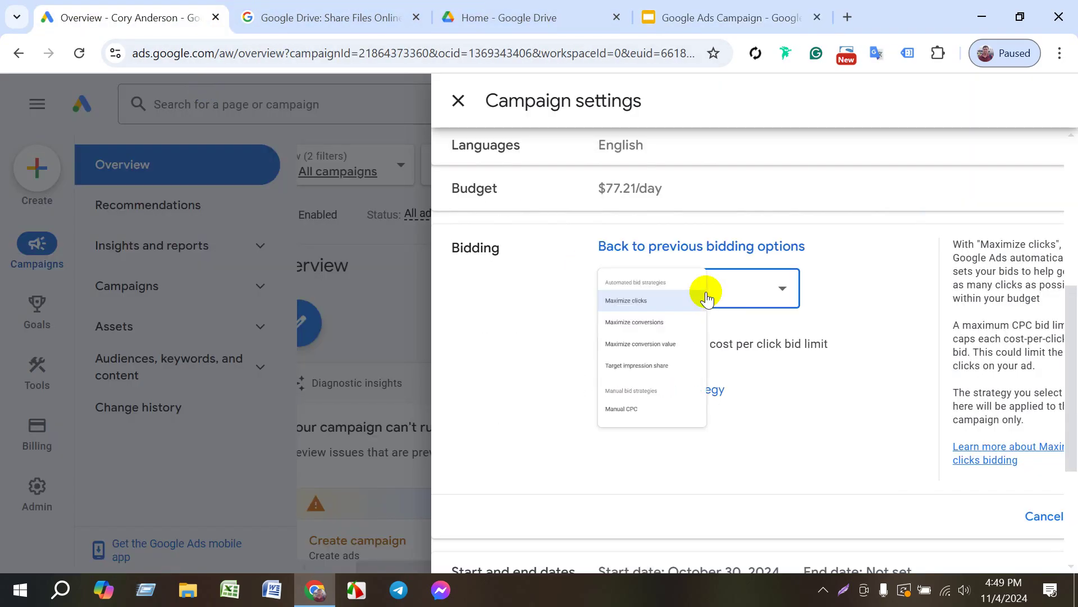
click(409, 19)
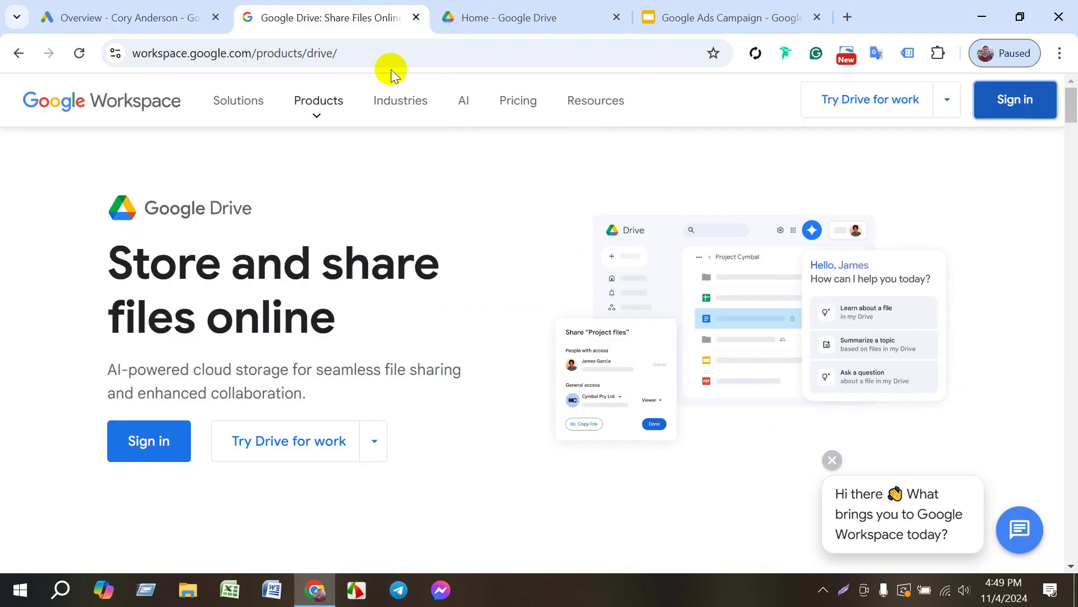
click(1009, 96)
click(350, 14)
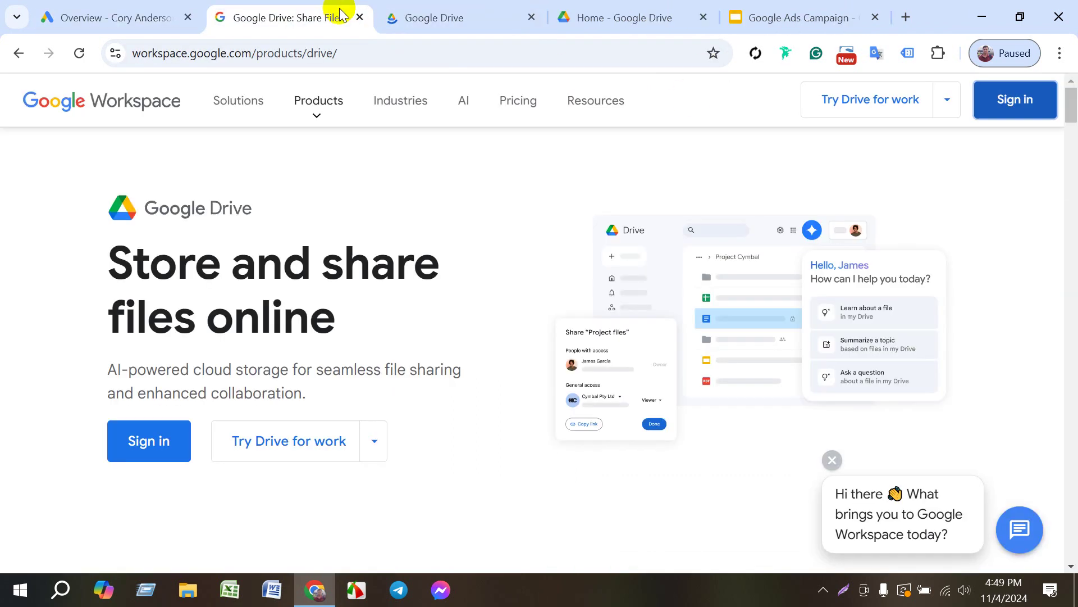
click(90, 14)
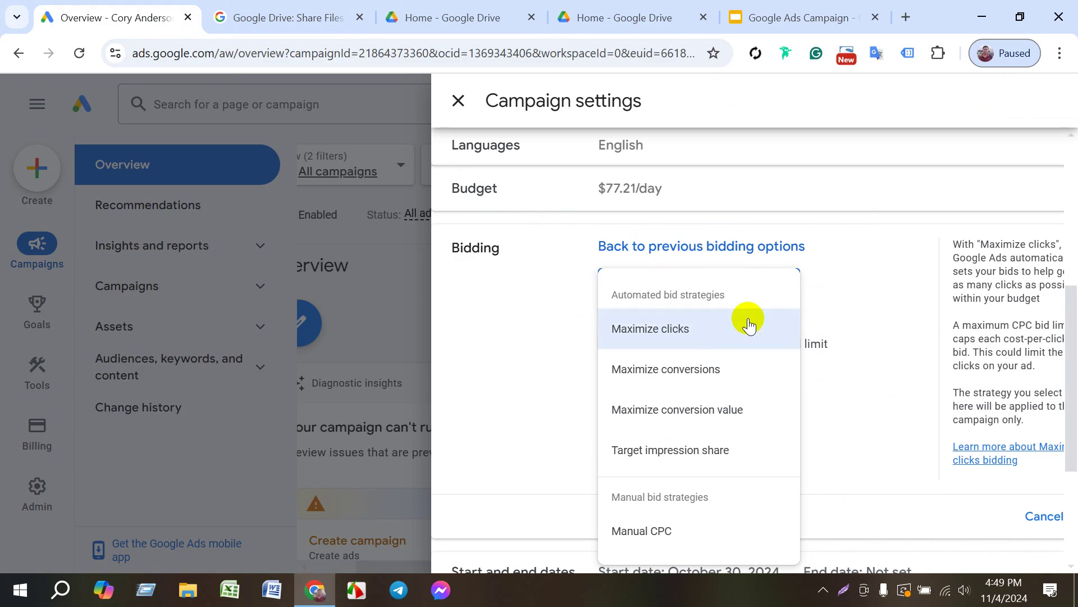
- Read the Maximize clicks description, check it against the Website traffic row on the slide, and keep that strategy
mouse_move(664, 336)
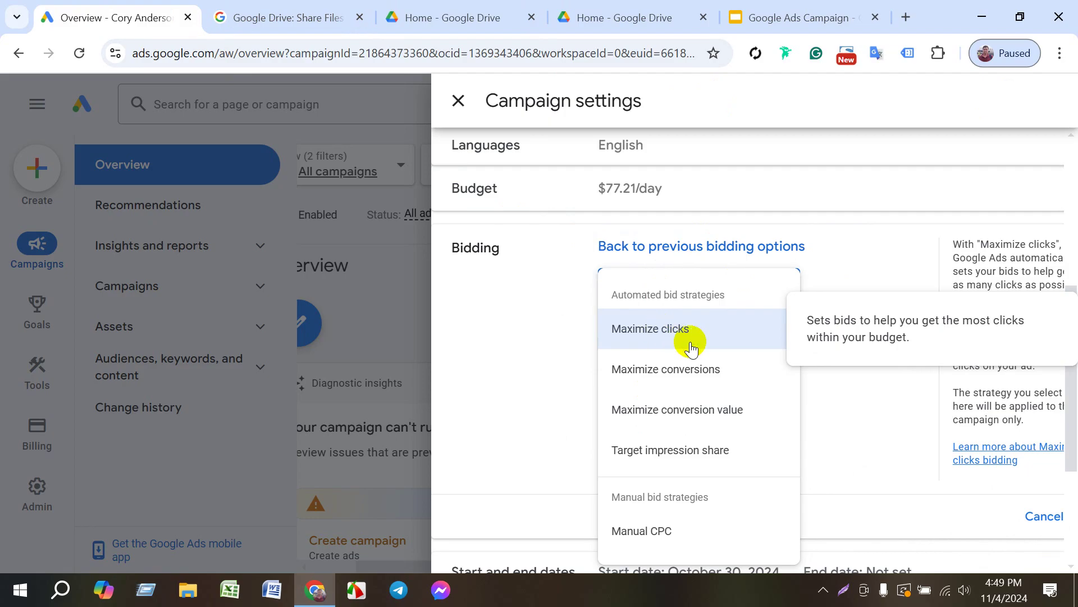
click(740, 12)
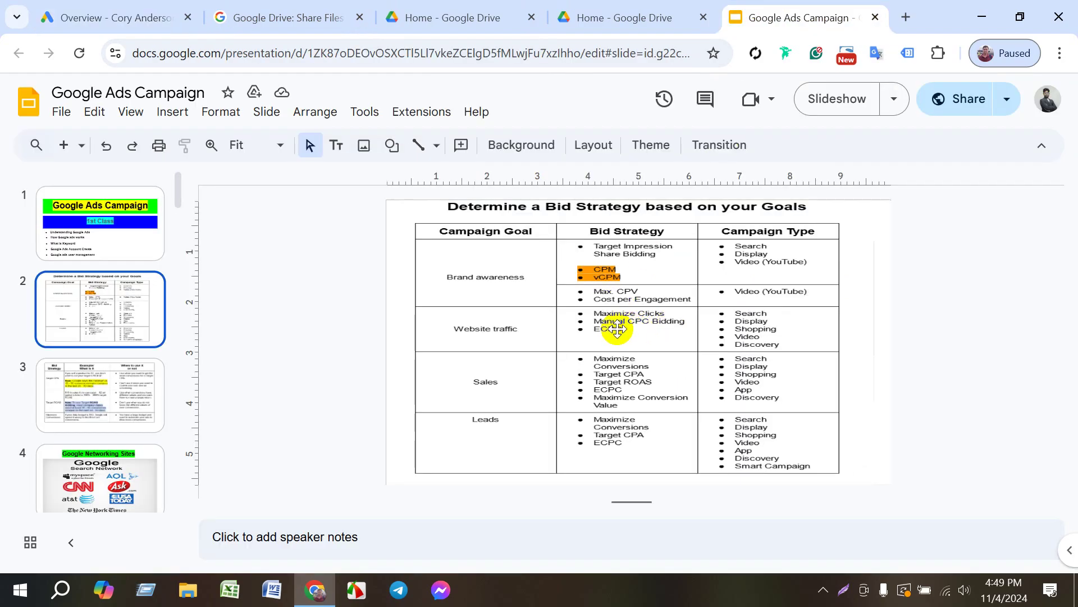
click(144, 14)
click(676, 308)
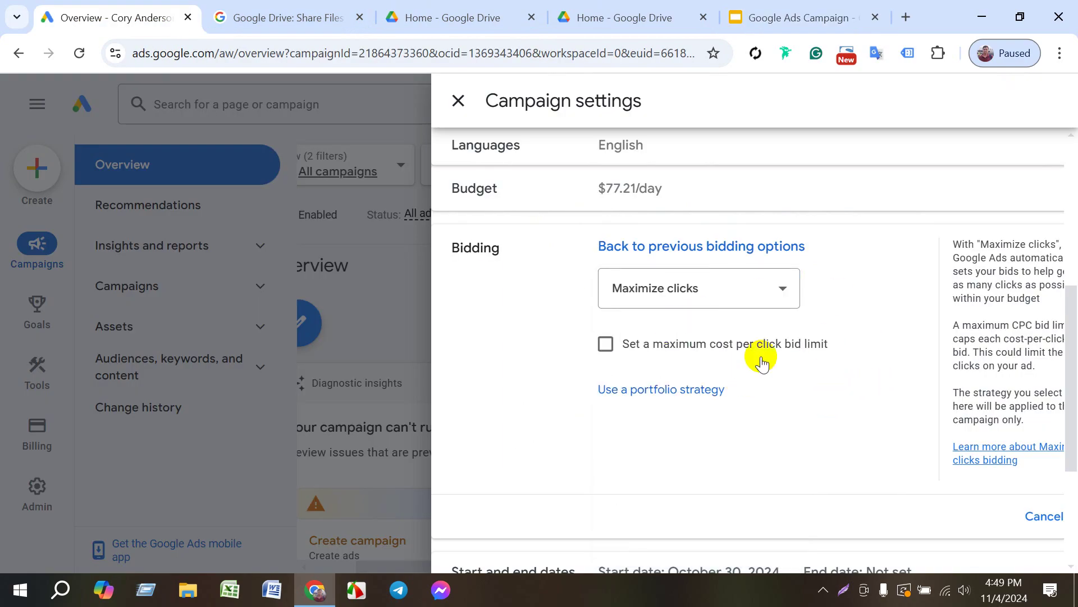
- Try out the optional maximum cost per click bid limit without entering an amount, leaving it turned off
click(613, 347)
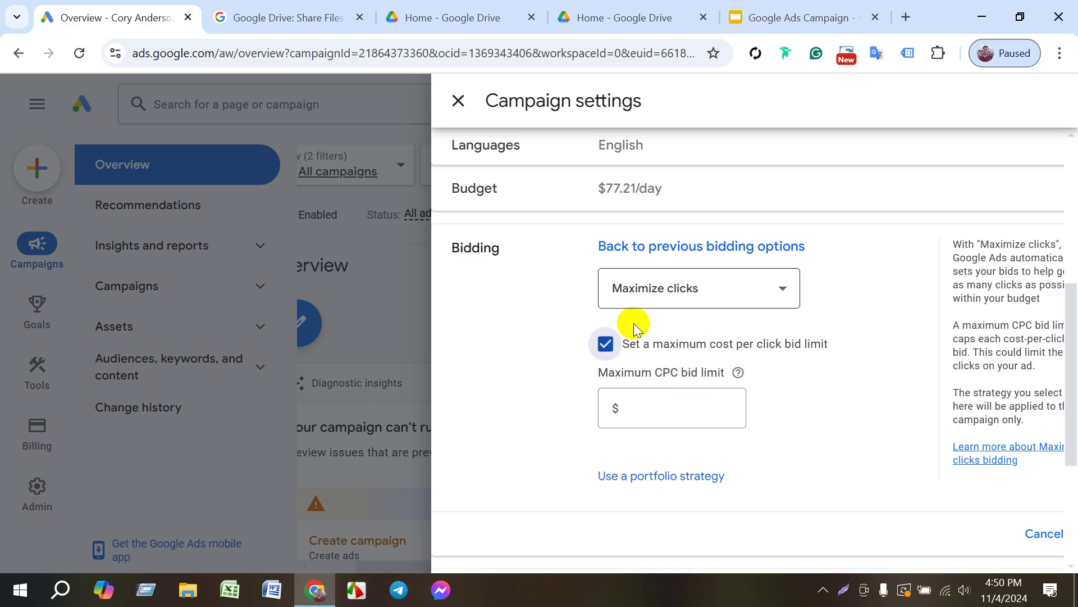
click(607, 344)
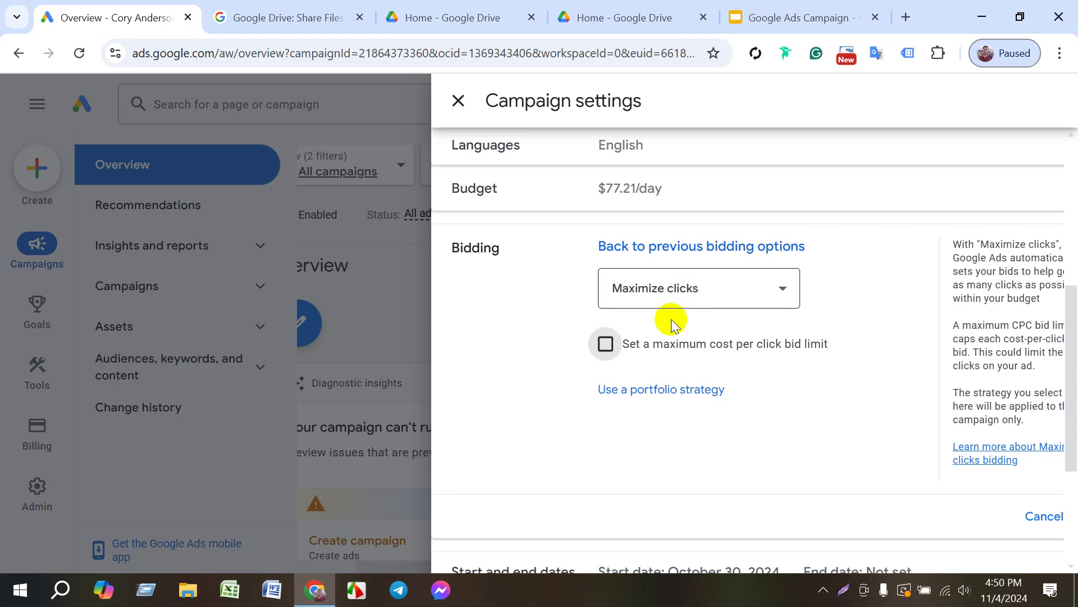
click(604, 345)
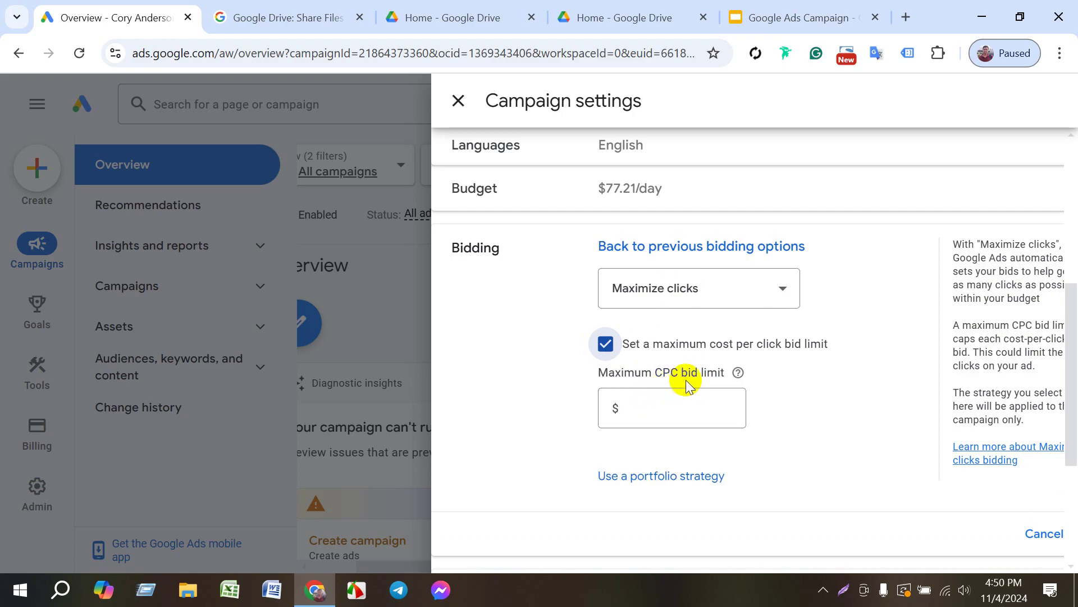
click(662, 405)
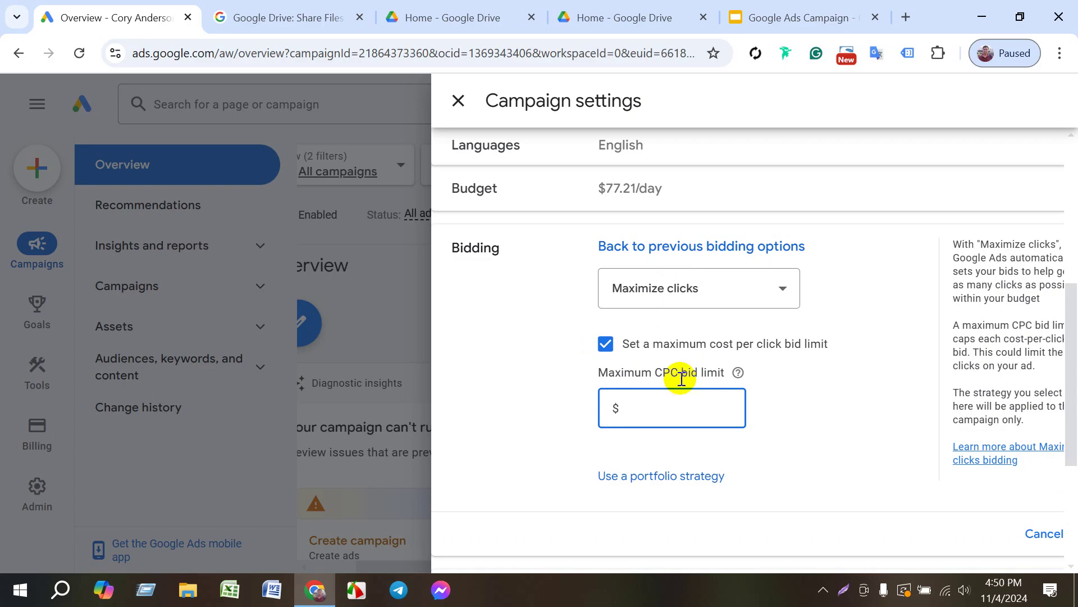
click(699, 373)
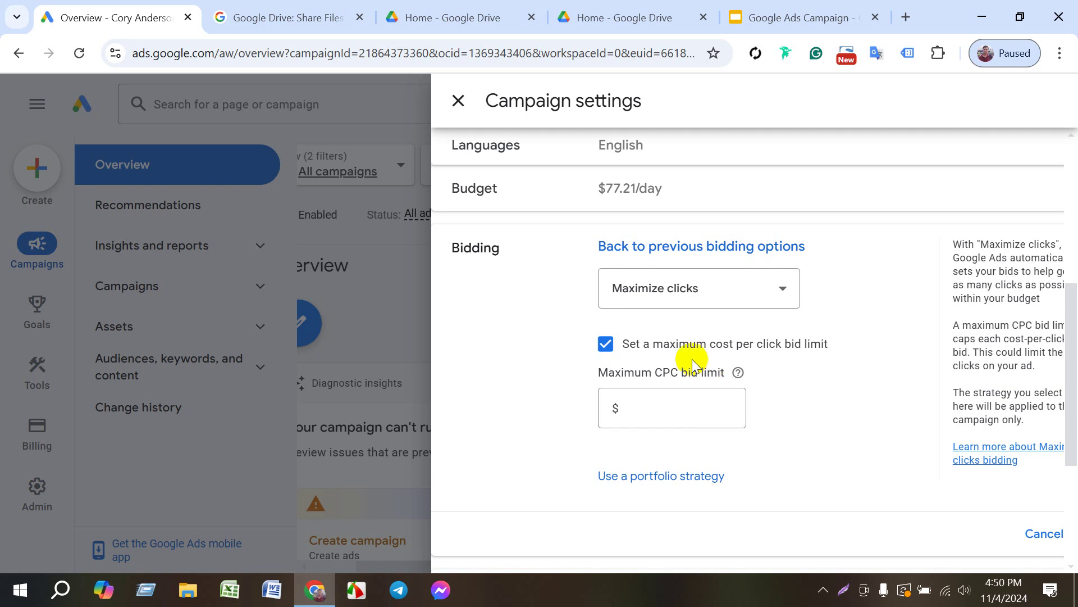
click(606, 344)
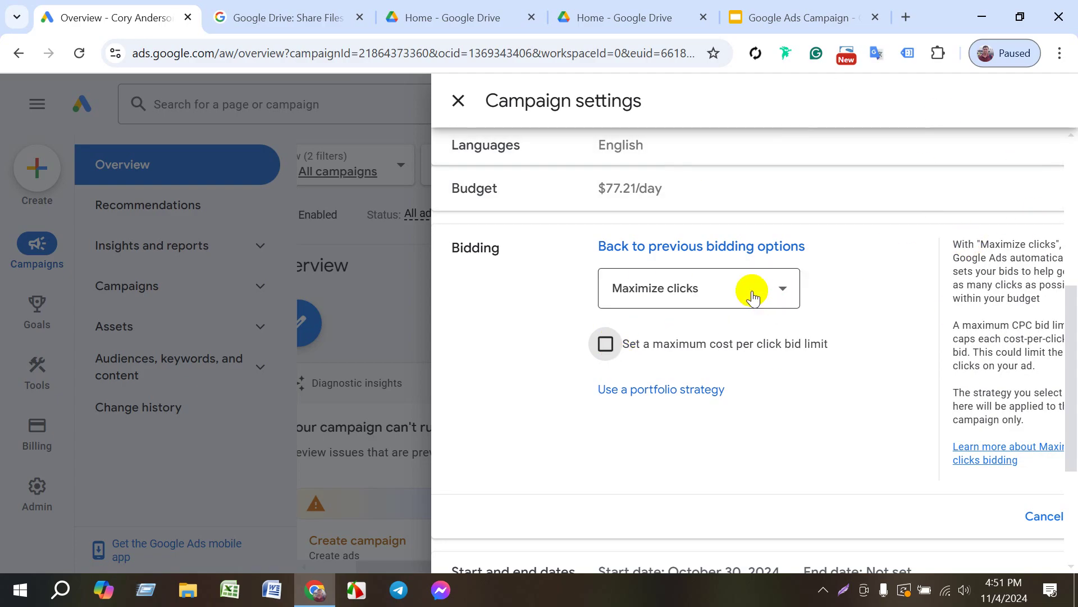
- Set a maximum CPC bid limit of $0.80 for Maximize clicks, then save and confirm the bid strategy change
click(605, 344)
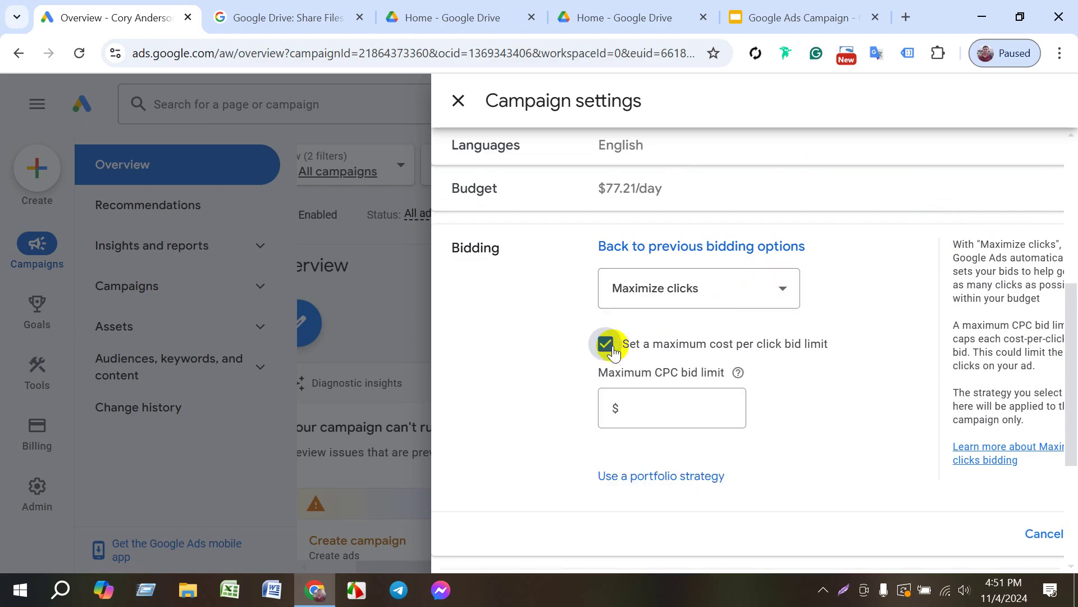
click(659, 414)
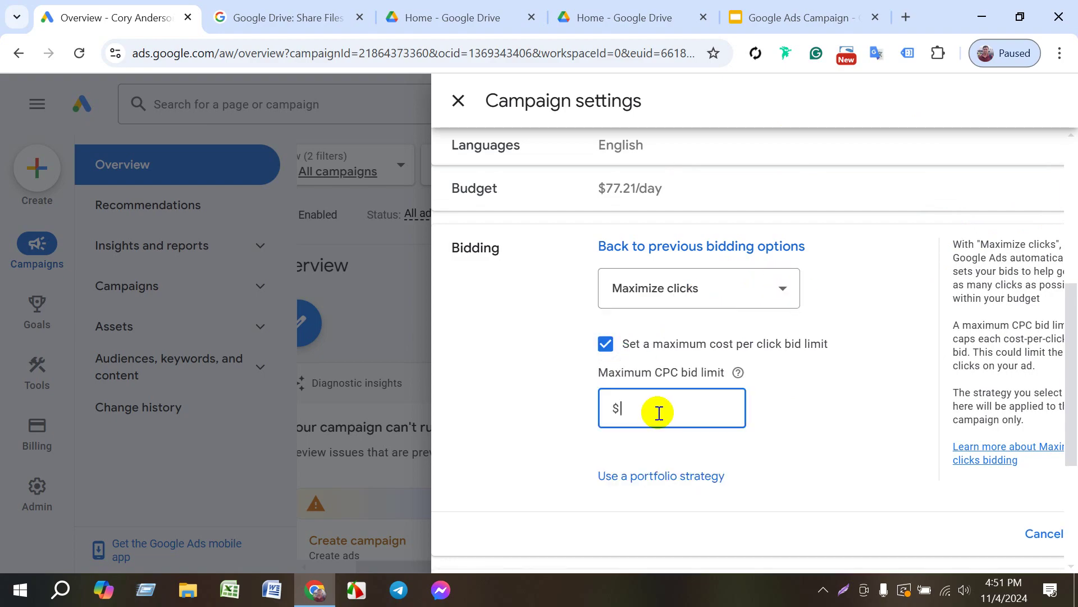
text(.80)
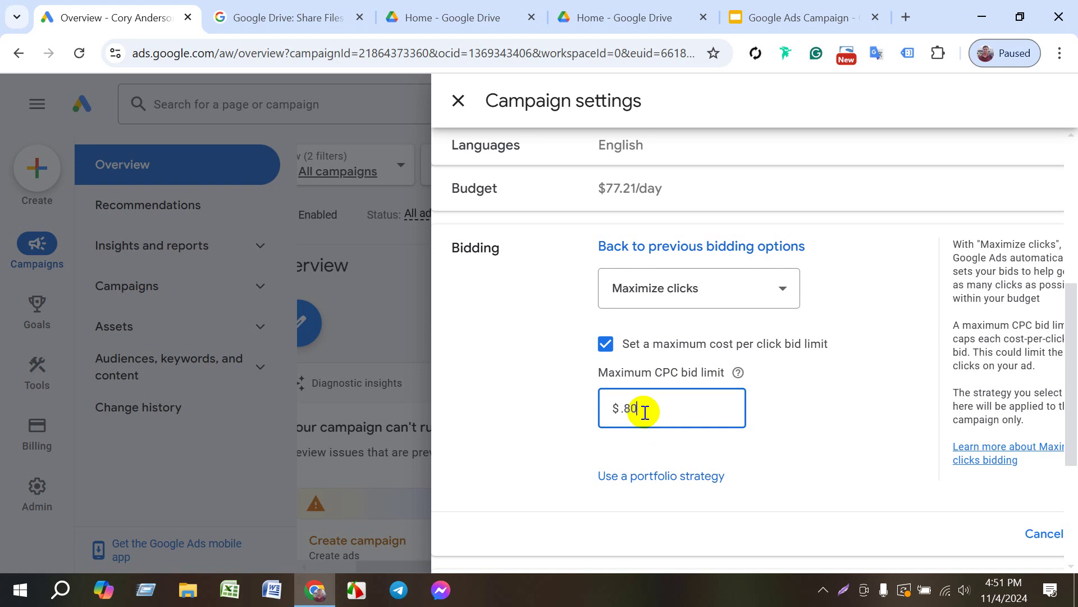
scroll(667, 527, down, 4)
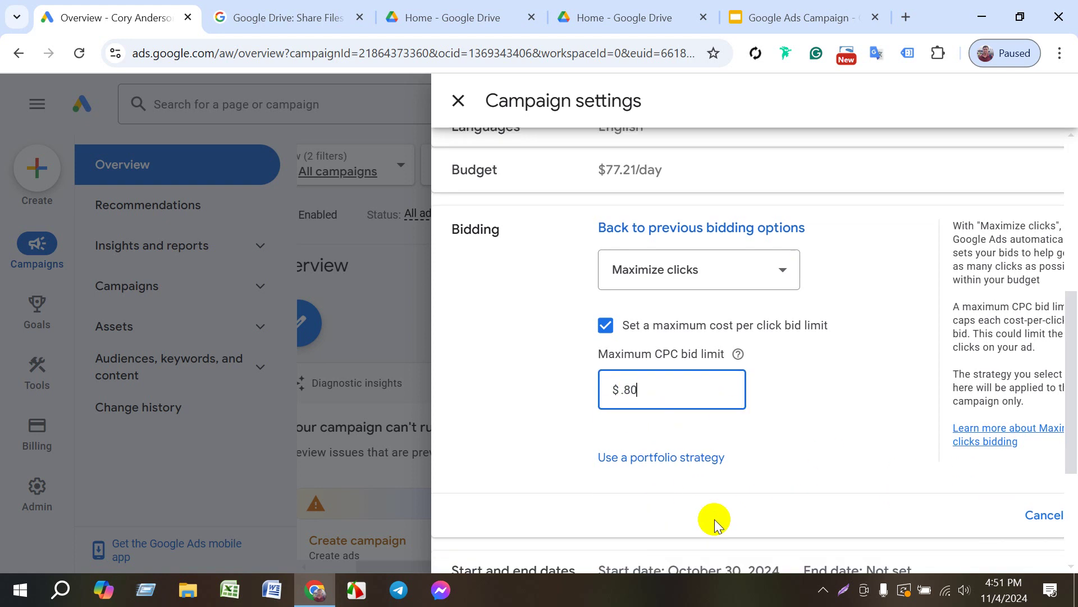
drag(508, 567, 703, 566)
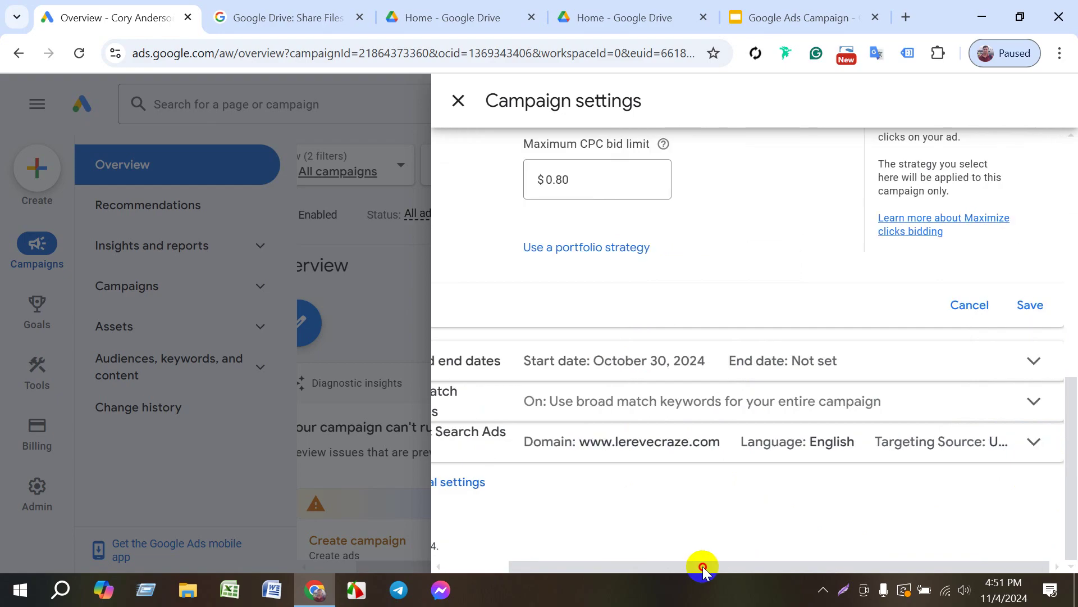
click(1052, 301)
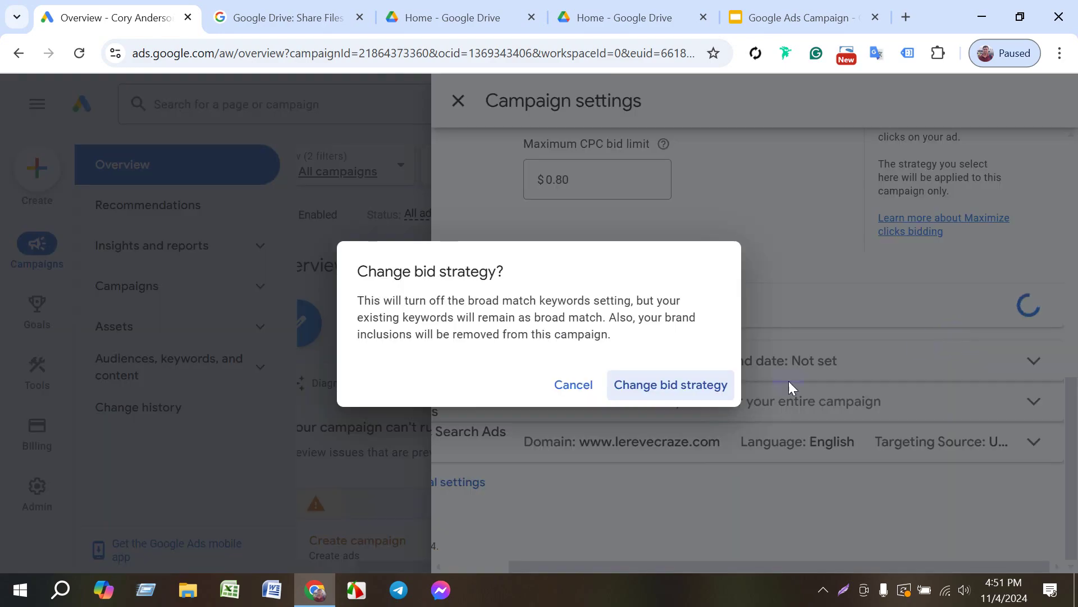
click(656, 385)
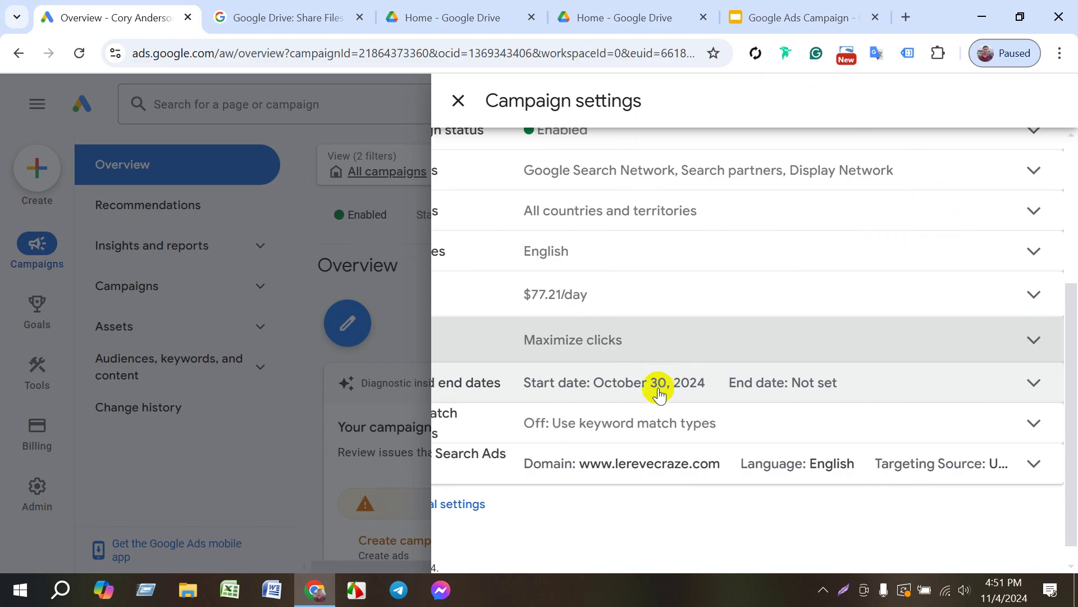
- Reopen the campaign's bidding settings, keep Clicks as the focus, and switch to selecting a bid strategy directly
scroll(674, 353, up, 3)
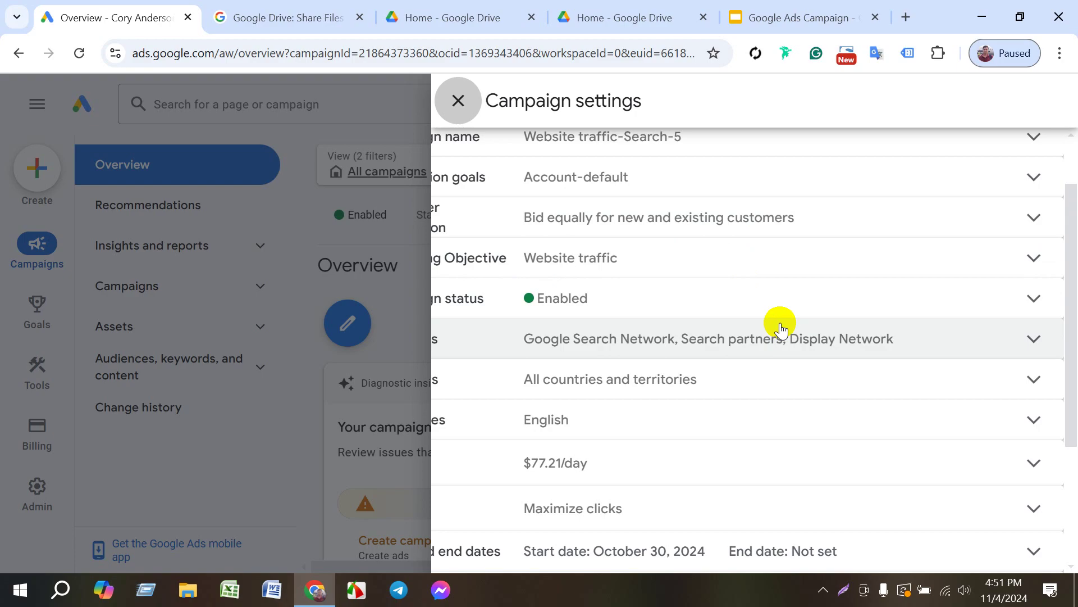
scroll(742, 402, down, 3)
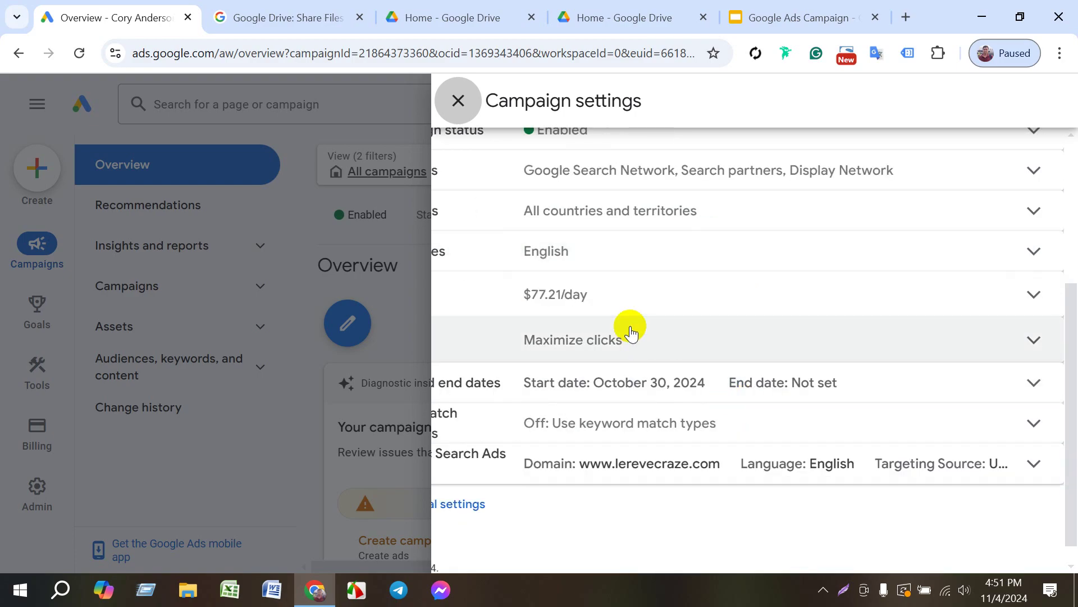
click(664, 339)
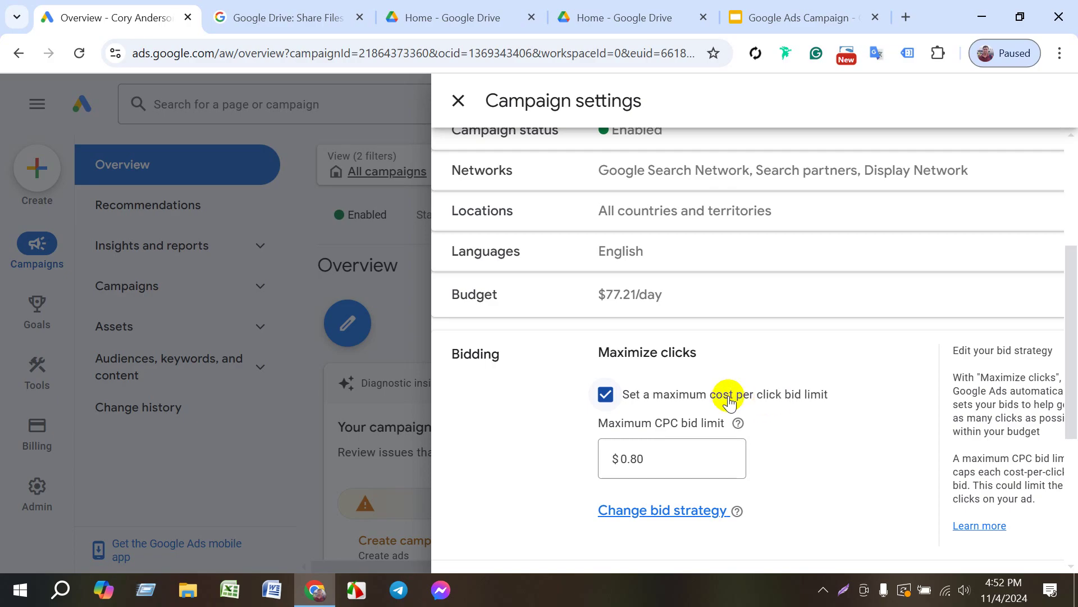
click(651, 510)
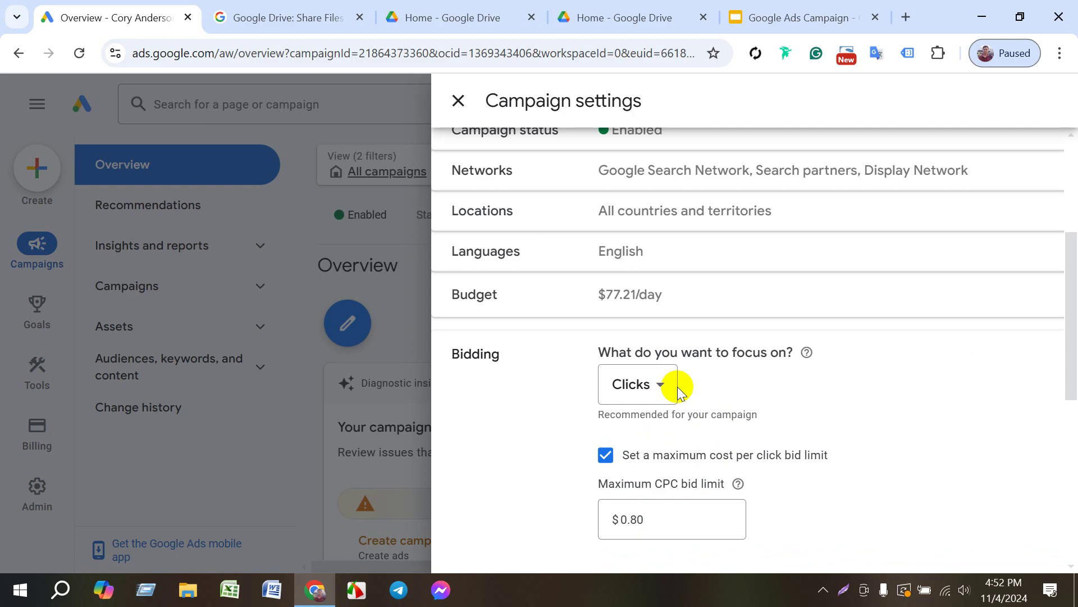
click(650, 384)
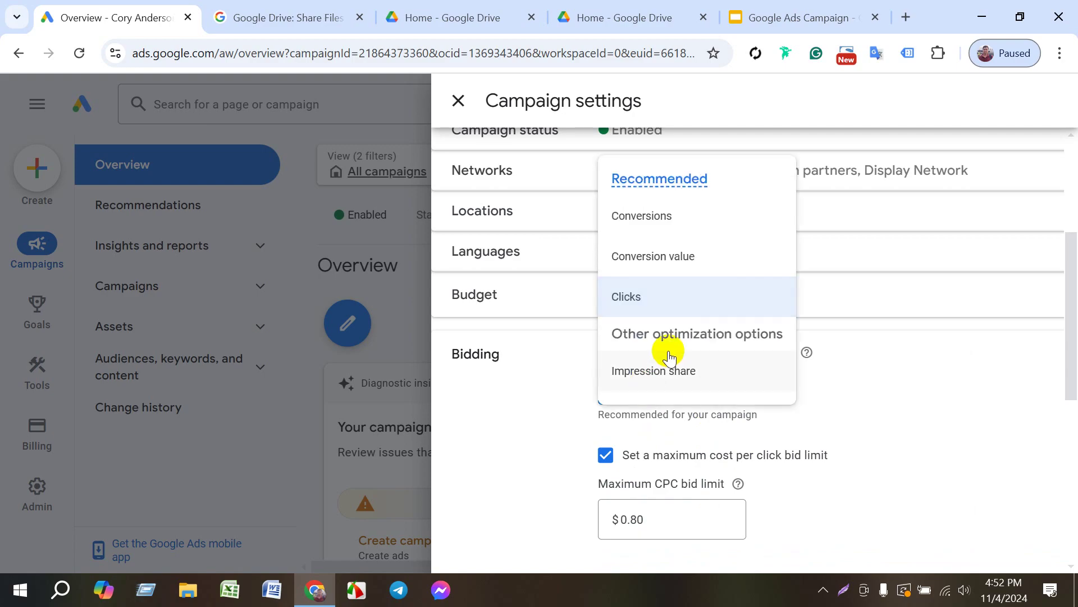
click(642, 298)
scroll(760, 423, down, 5)
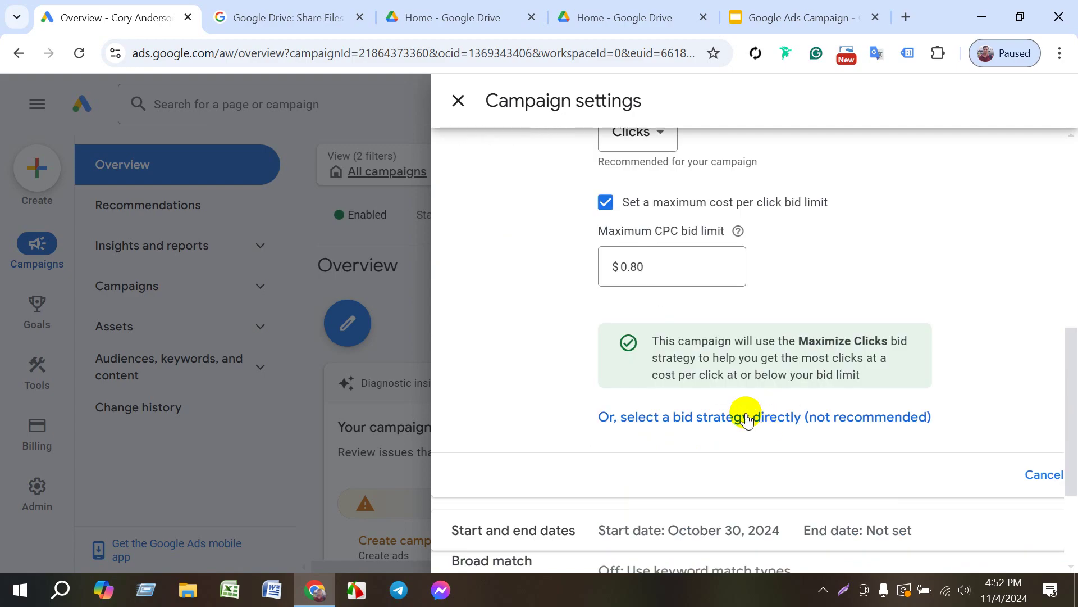
click(746, 414)
scroll(728, 388, up, 5)
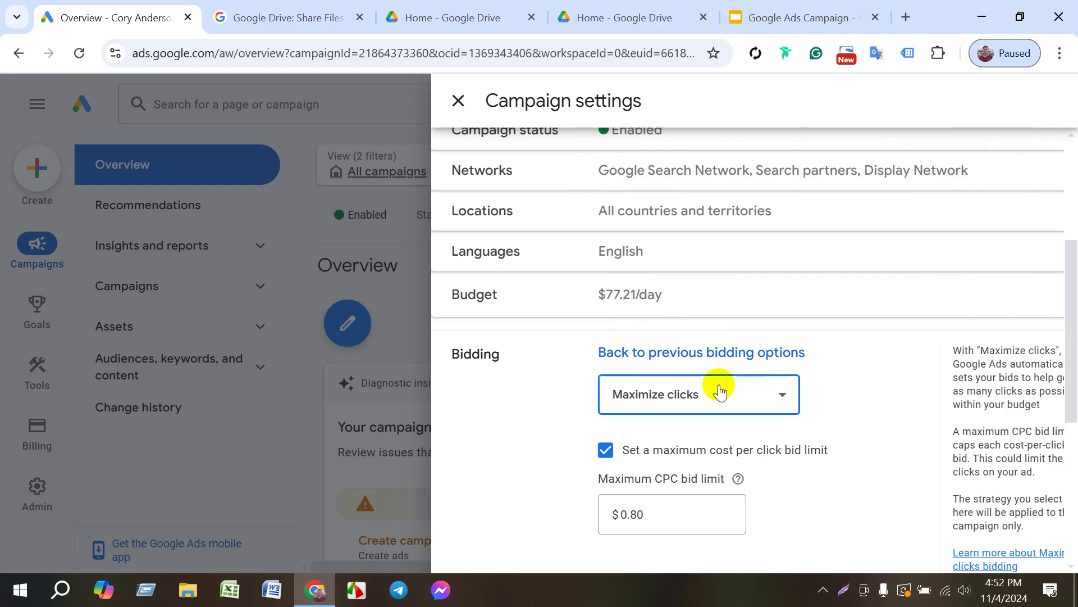
- Compare Maximize clicks with Manual CPC and choose Manual CPC as the campaign's bid strategy
click(717, 390)
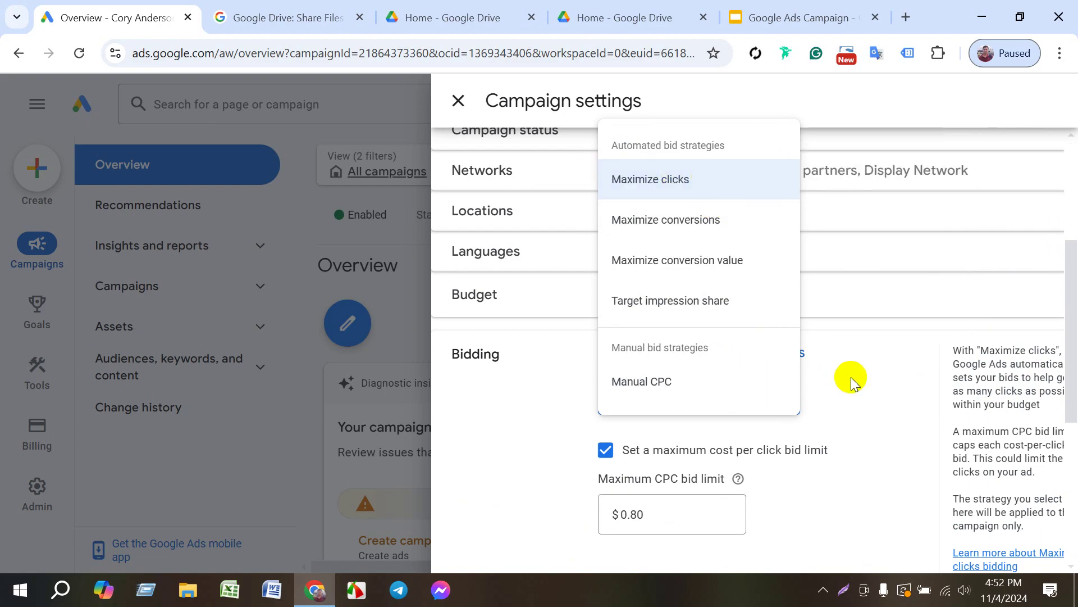
click(644, 388)
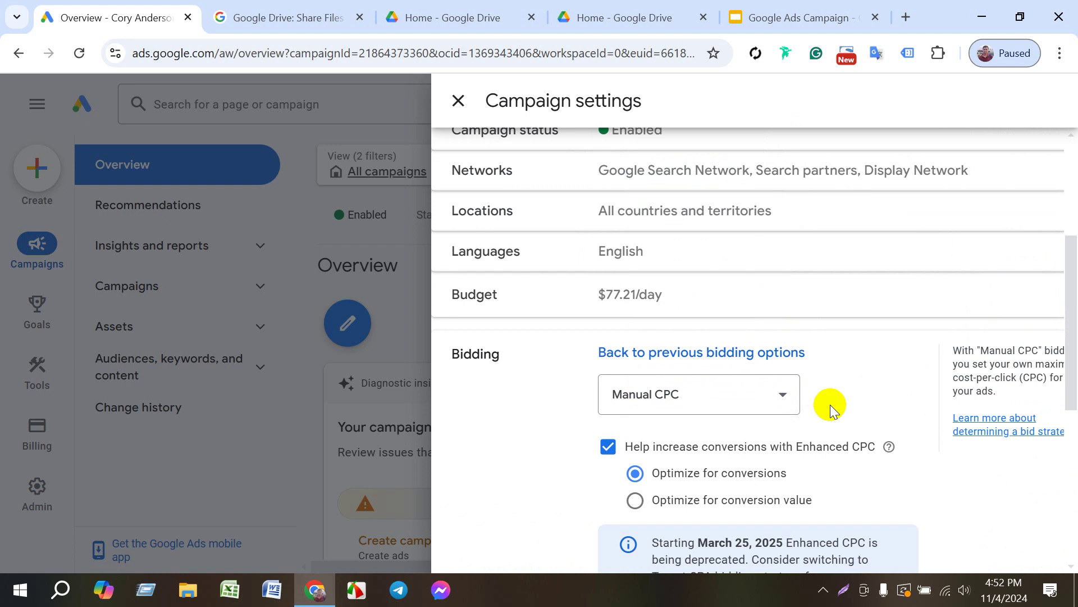
click(705, 396)
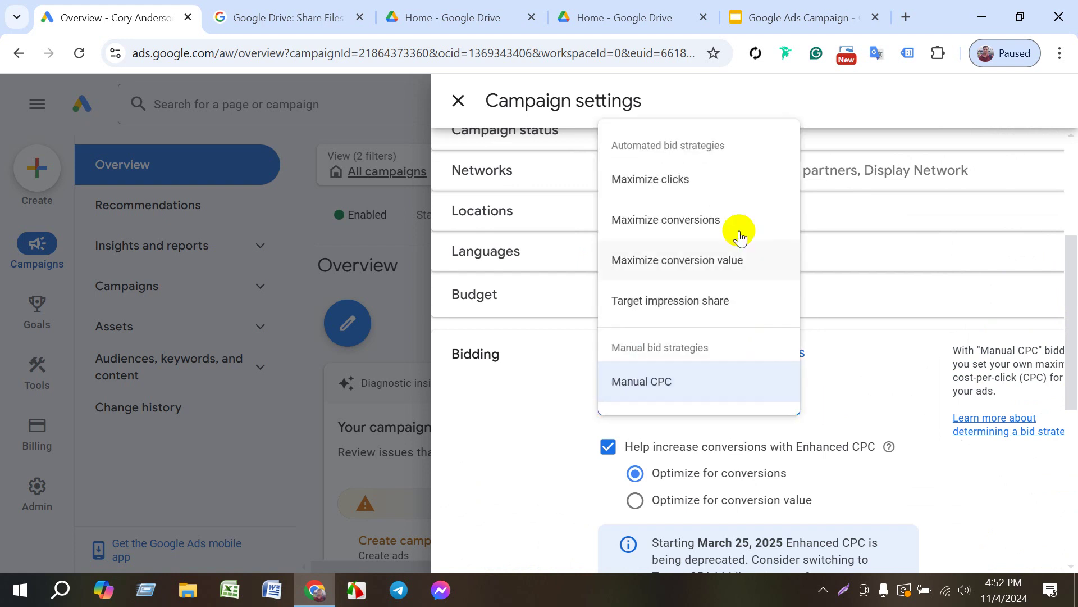
click(673, 183)
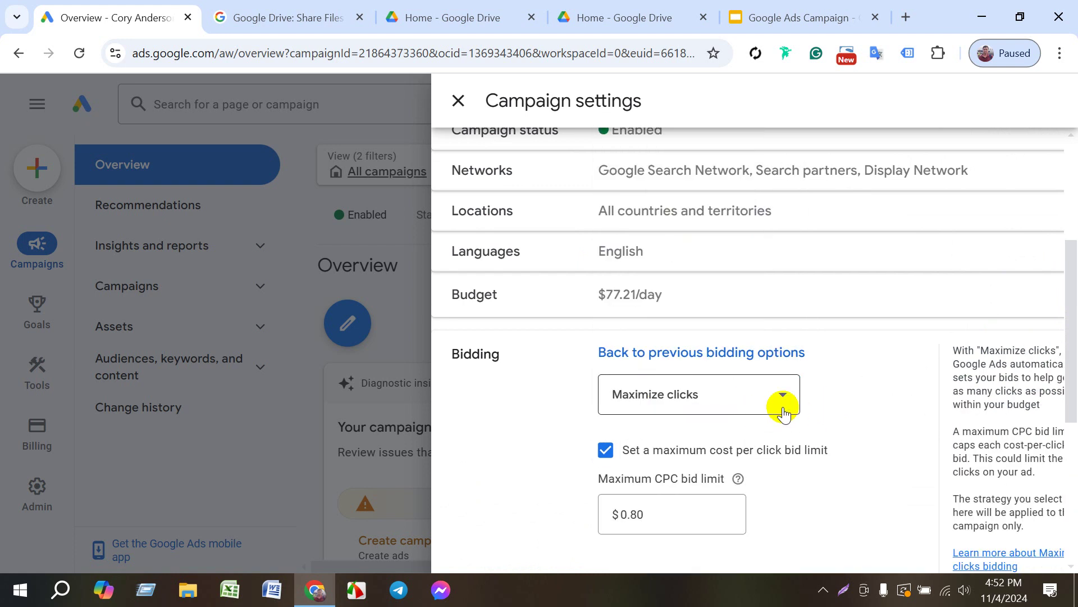
click(778, 409)
click(637, 393)
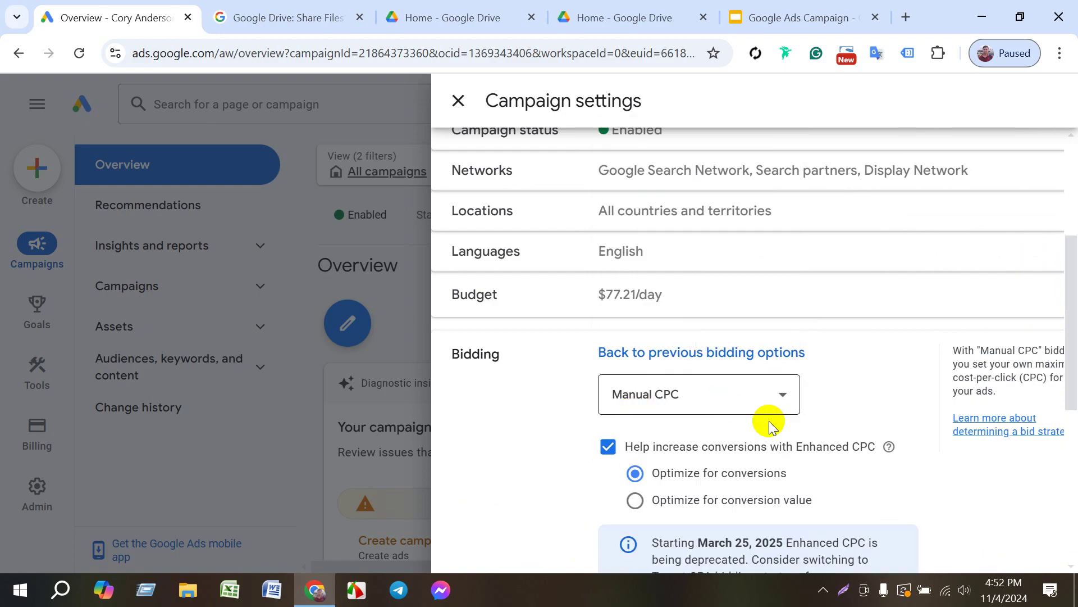
- Turn off Enhanced CPC for the Manual CPC strategy and save the bidding settings
scroll(842, 474, down, 3)
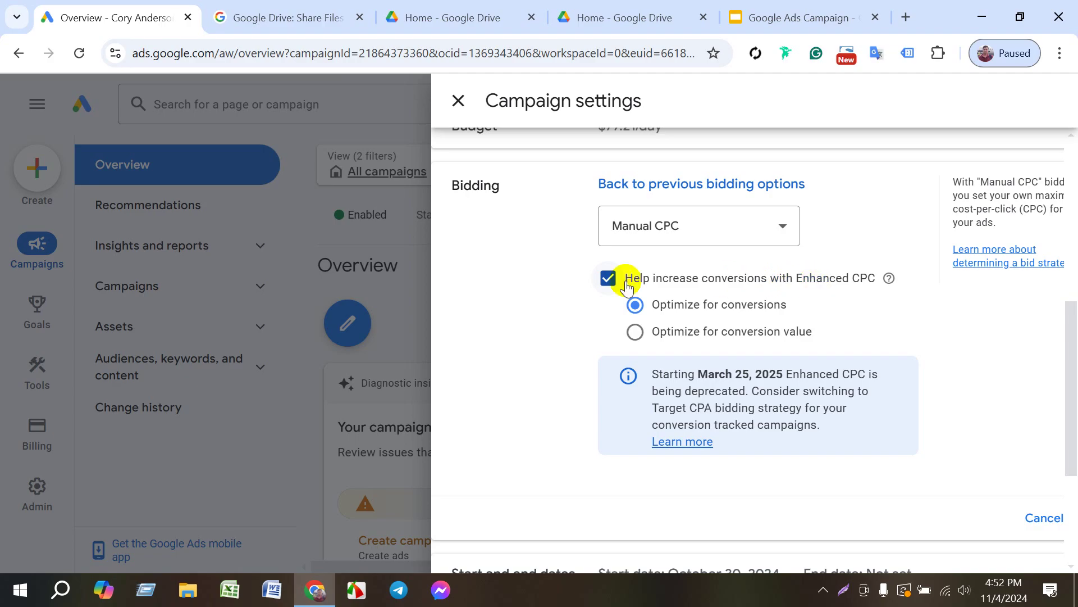
click(608, 279)
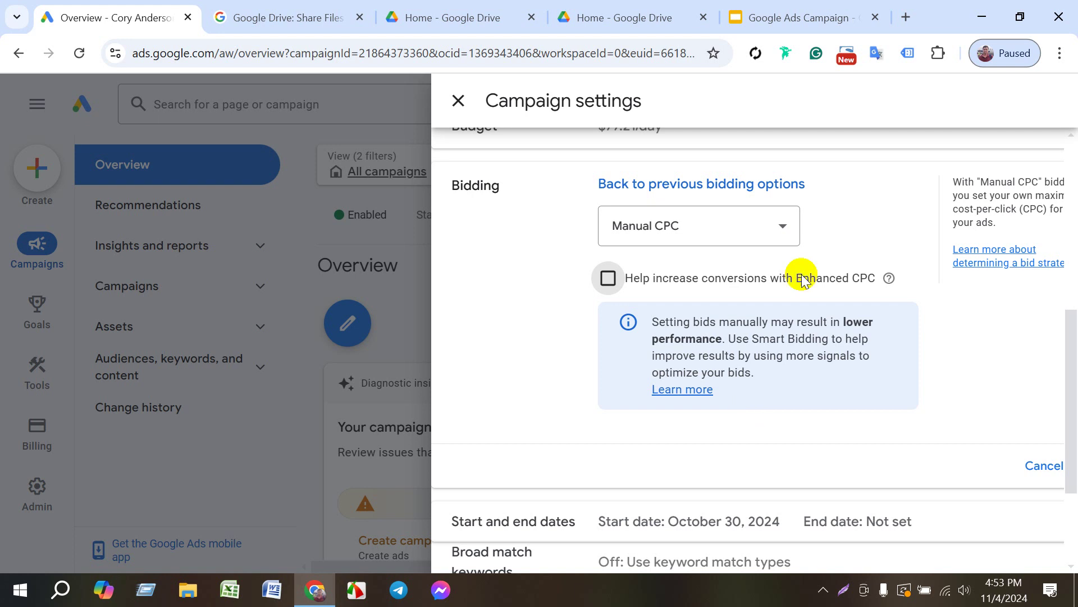
scroll(799, 247, up, 2)
scroll(525, 555, down, 3)
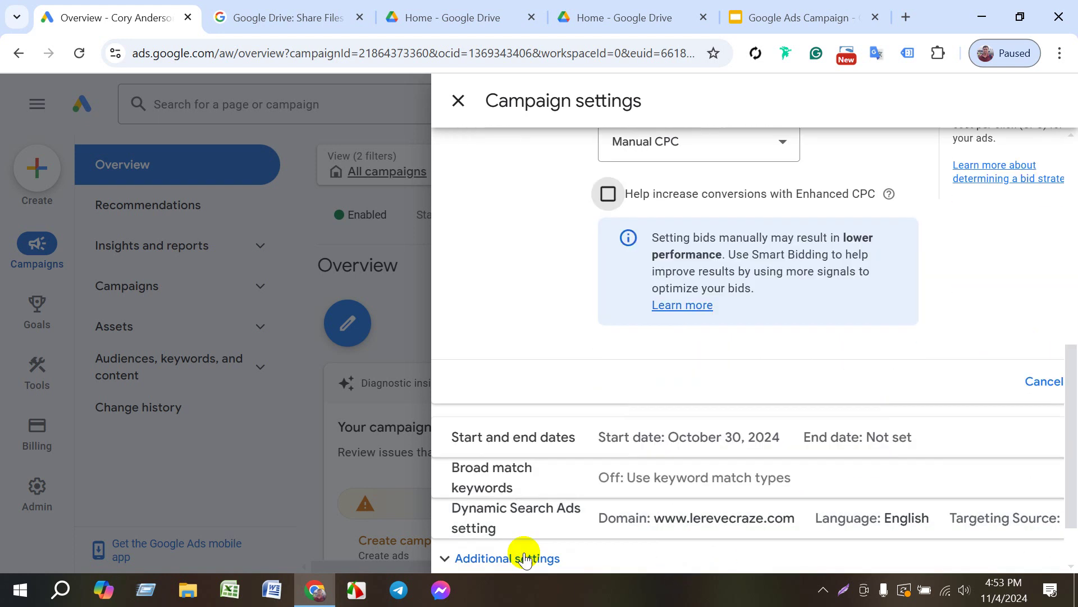
scroll(618, 553, down, 2)
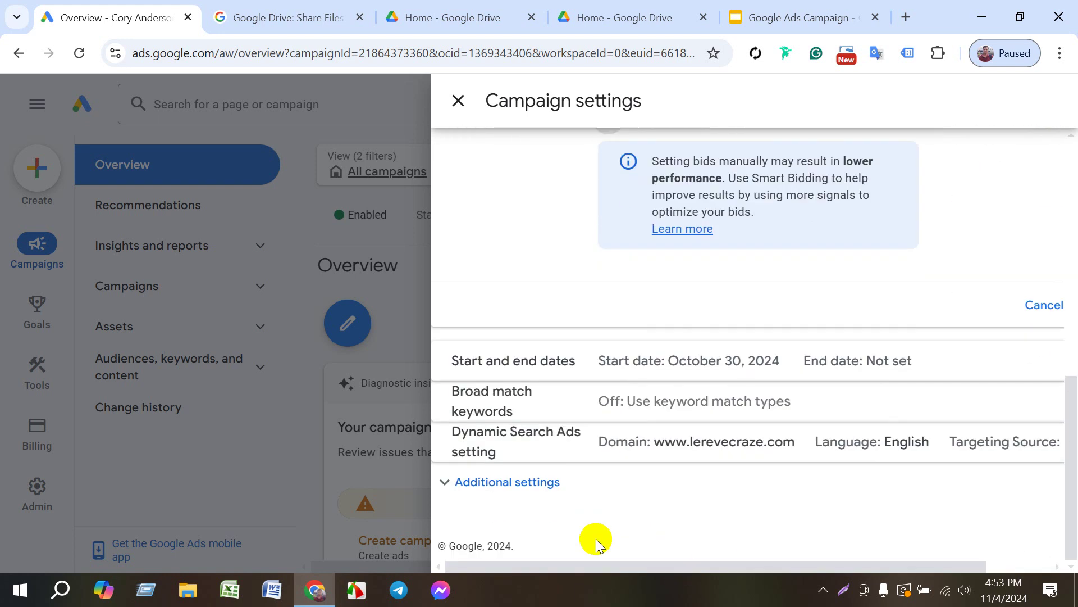
scroll(557, 562, right, 2)
click(1030, 306)
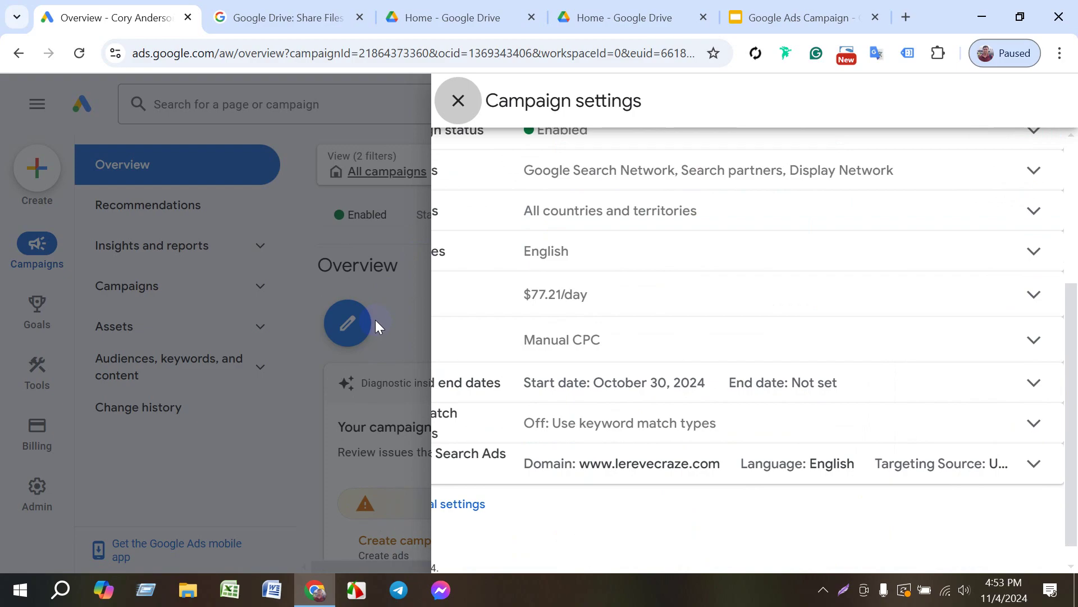
- Reopen the Manual CPC bidding settings and turn on Enhanced CPC to help increase conversions
click(991, 338)
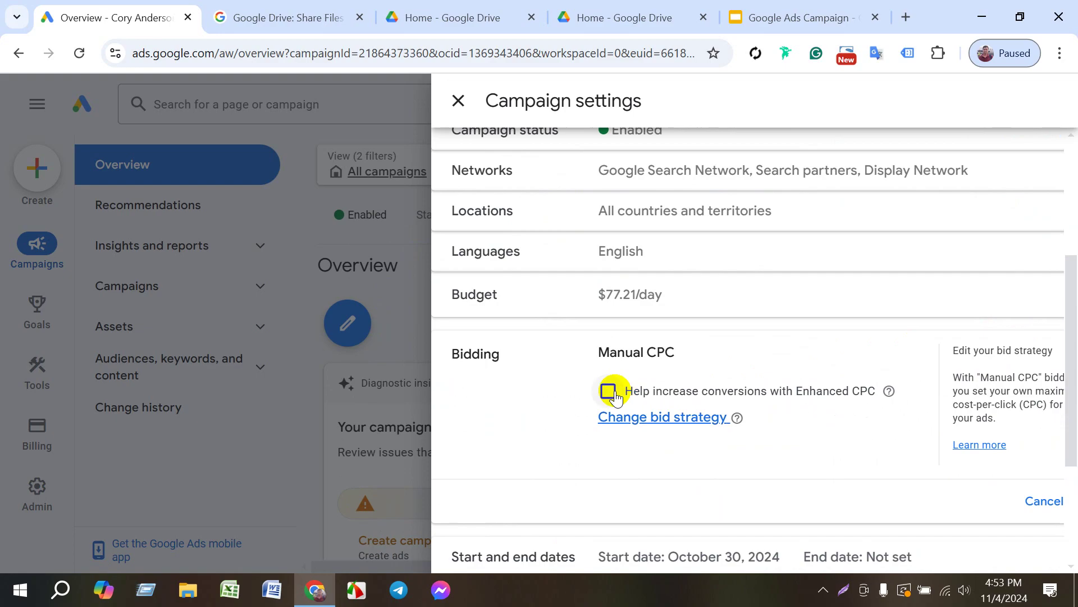
click(614, 395)
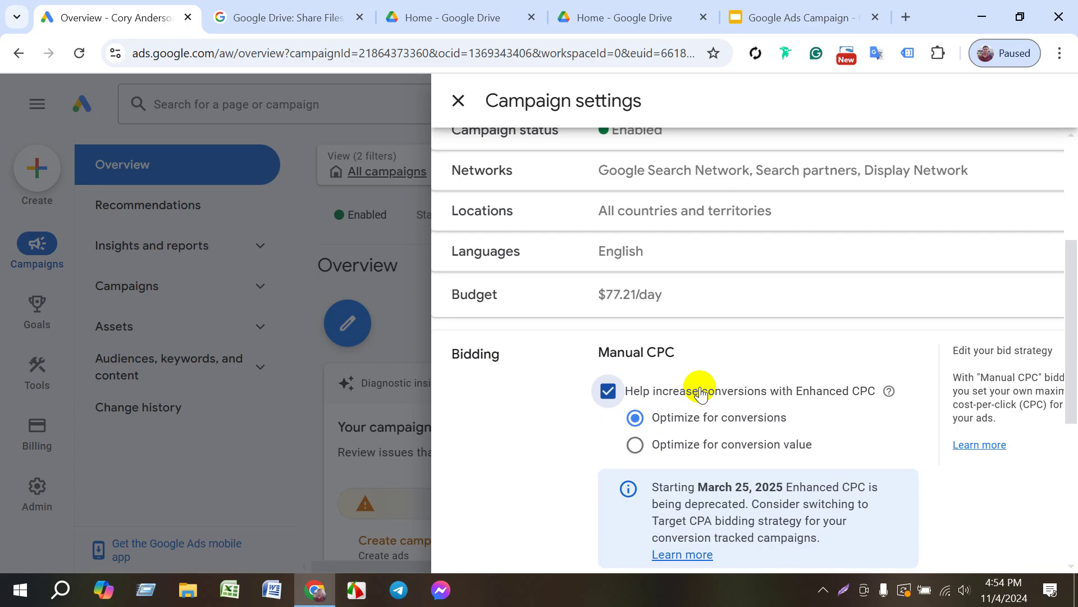
scroll(704, 378, down, 3)
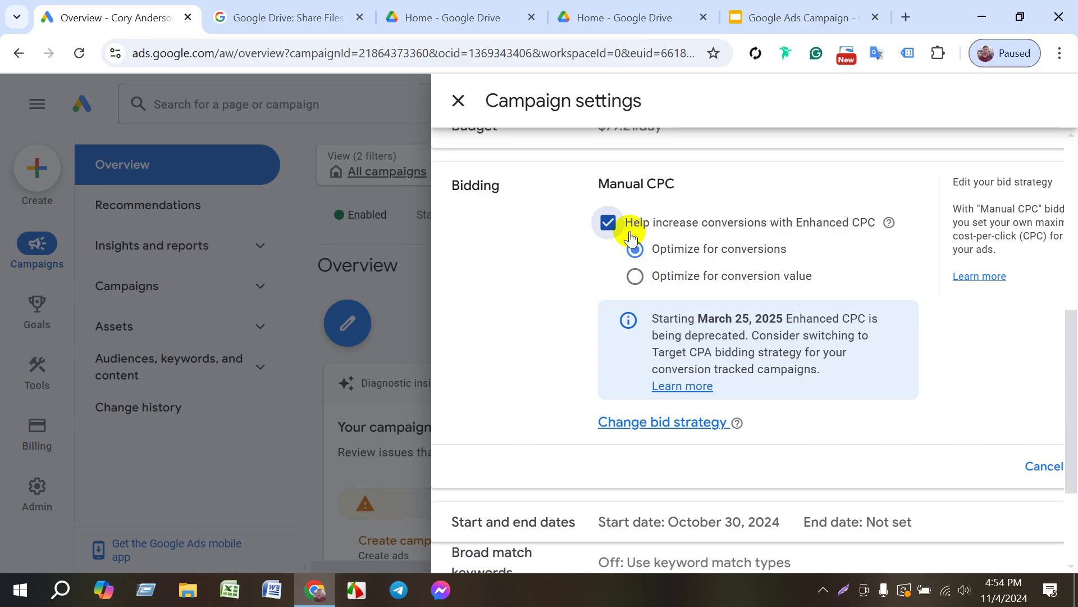
scroll(669, 274, up, 2)
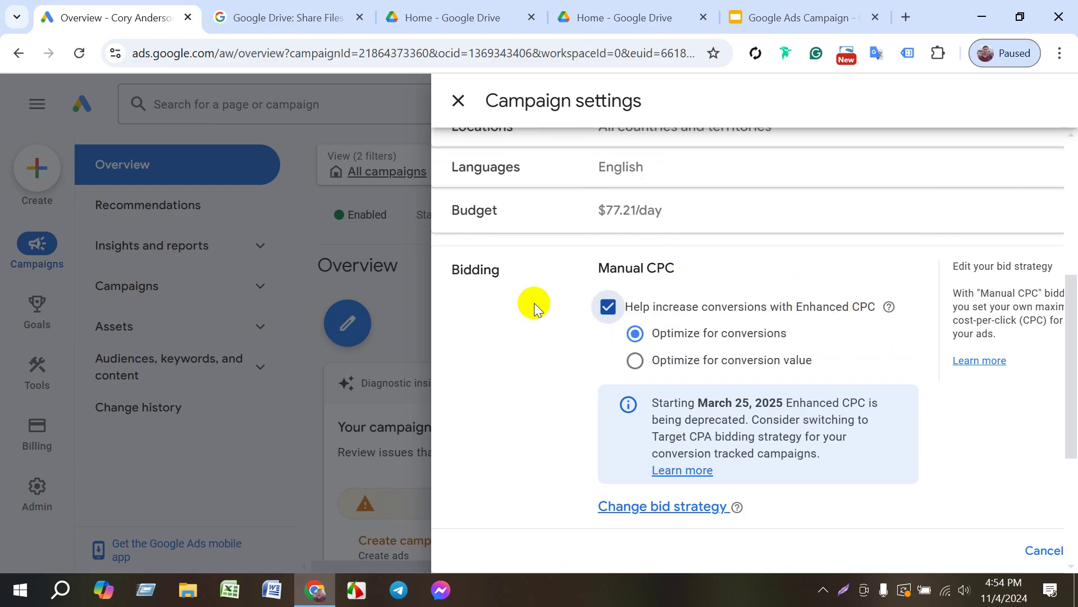
scroll(618, 361, up, 3)
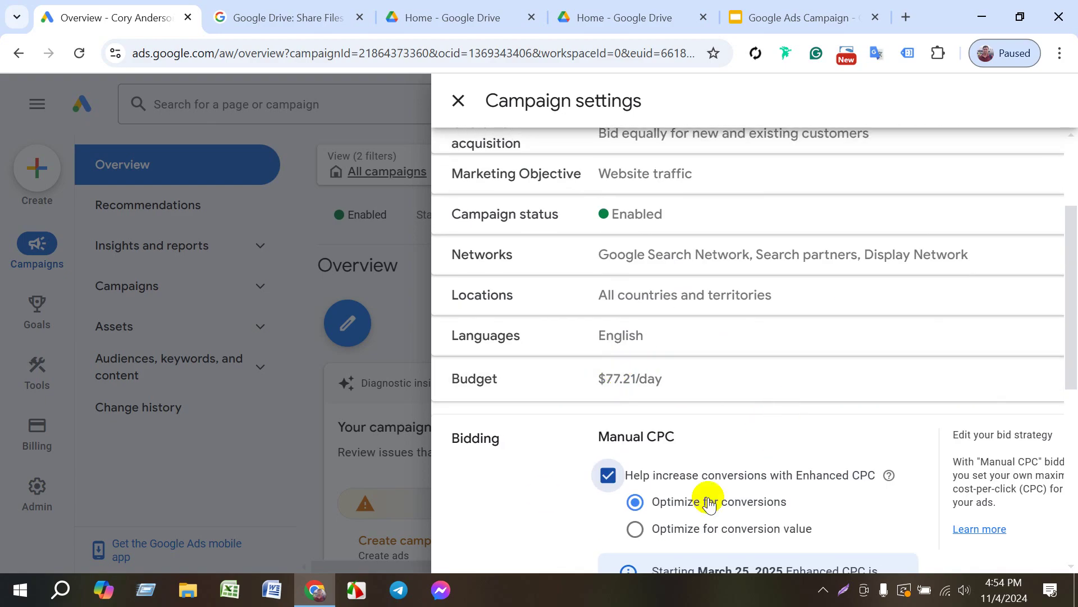
- Review the bid strategies per campaign goal on the slide and return to the campaign's Manual CPC settings
click(746, 12)
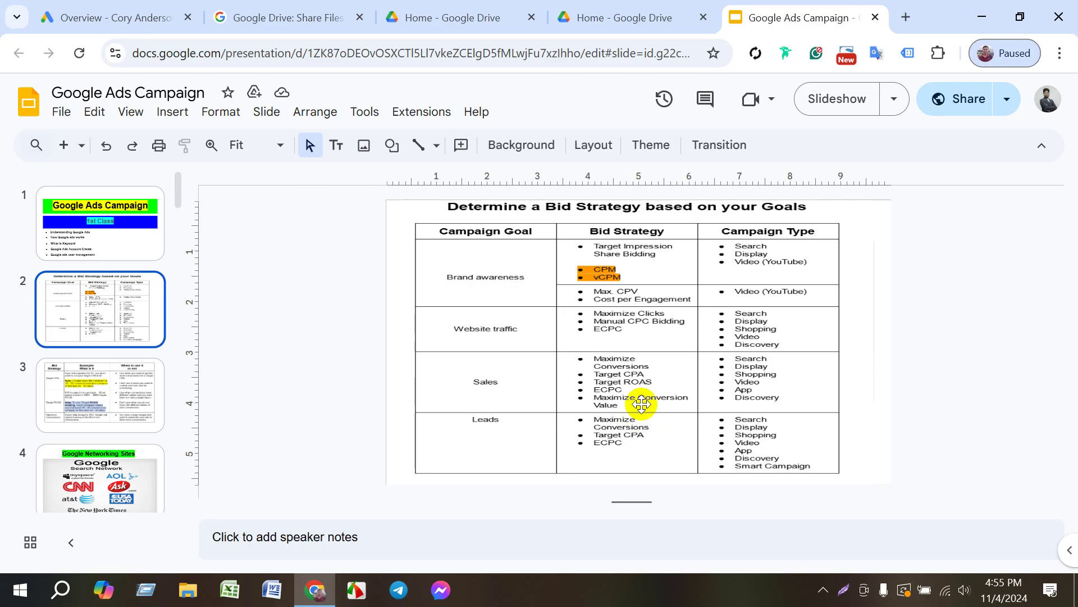
click(112, 17)
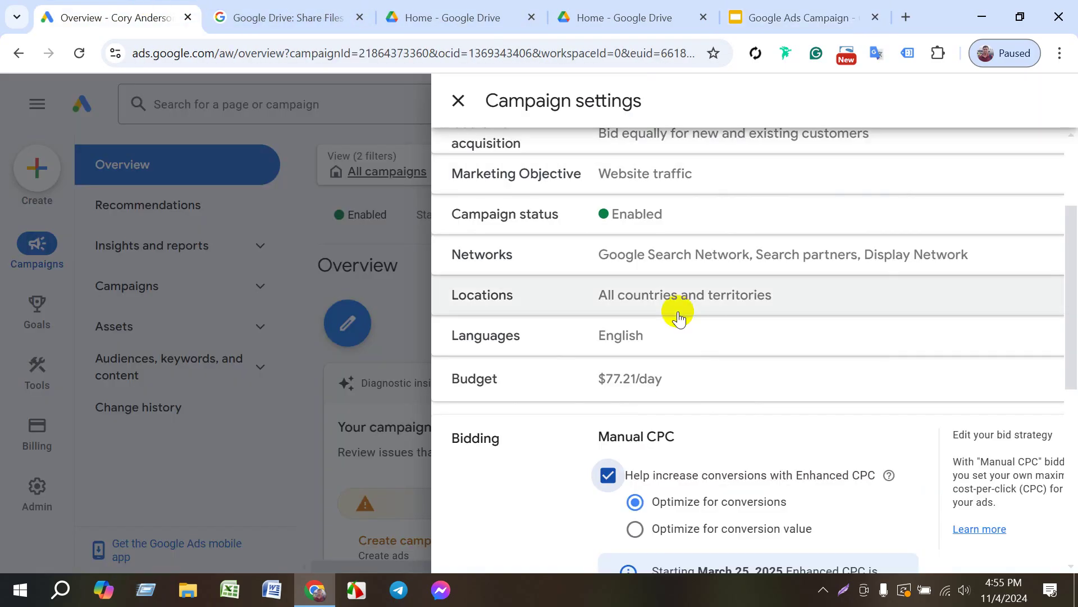
scroll(730, 381, down, 3)
scroll(752, 376, up, 3)
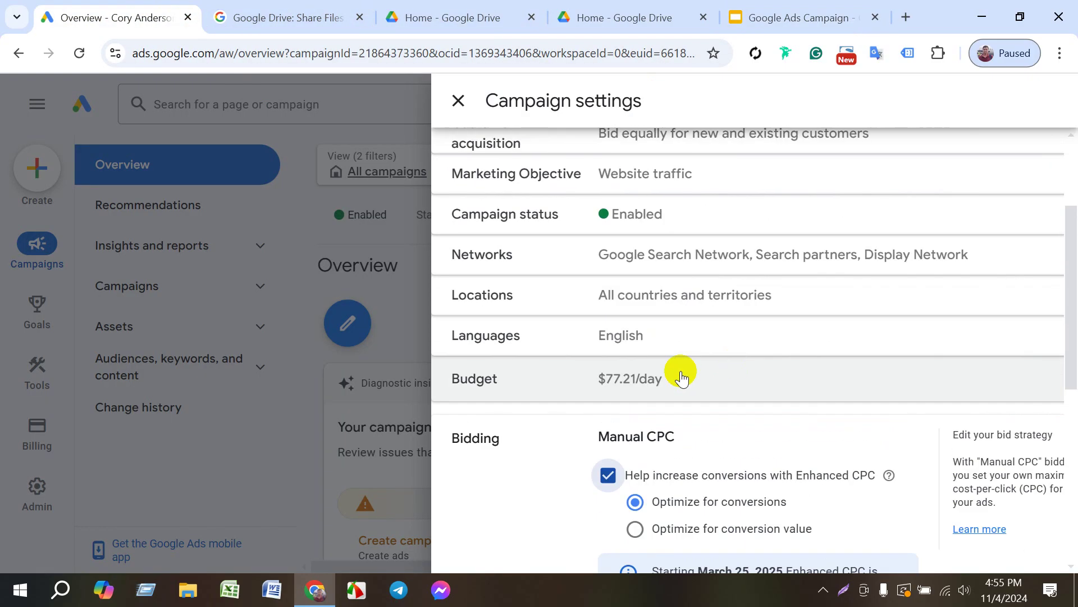
scroll(741, 371, down, 4)
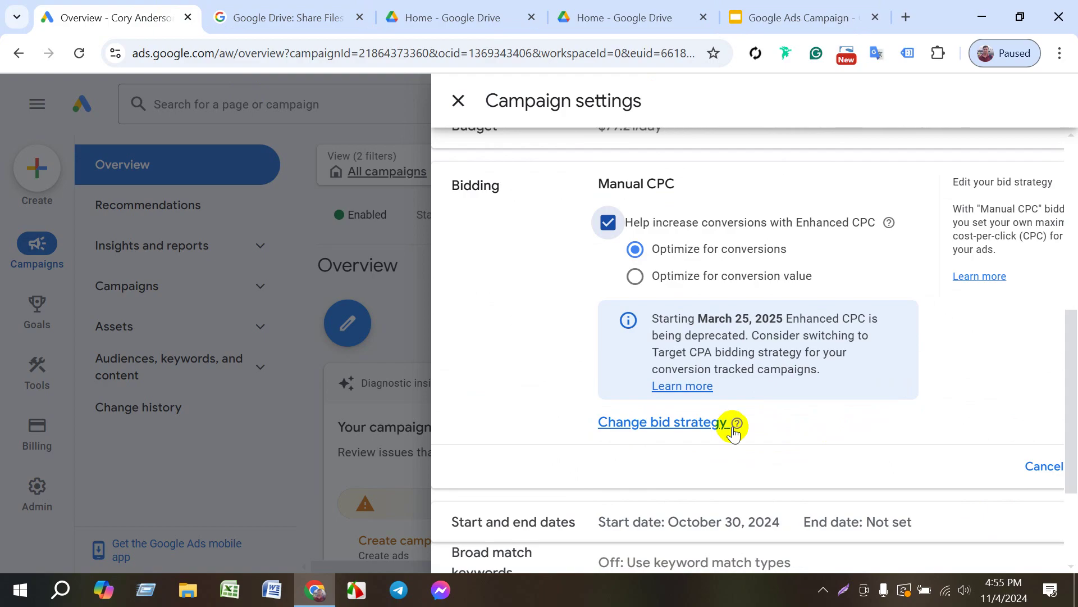
- Change the campaign's bid strategy from Manual CPC to Maximize conversions and turn on the target cost per action option
click(683, 424)
click(712, 192)
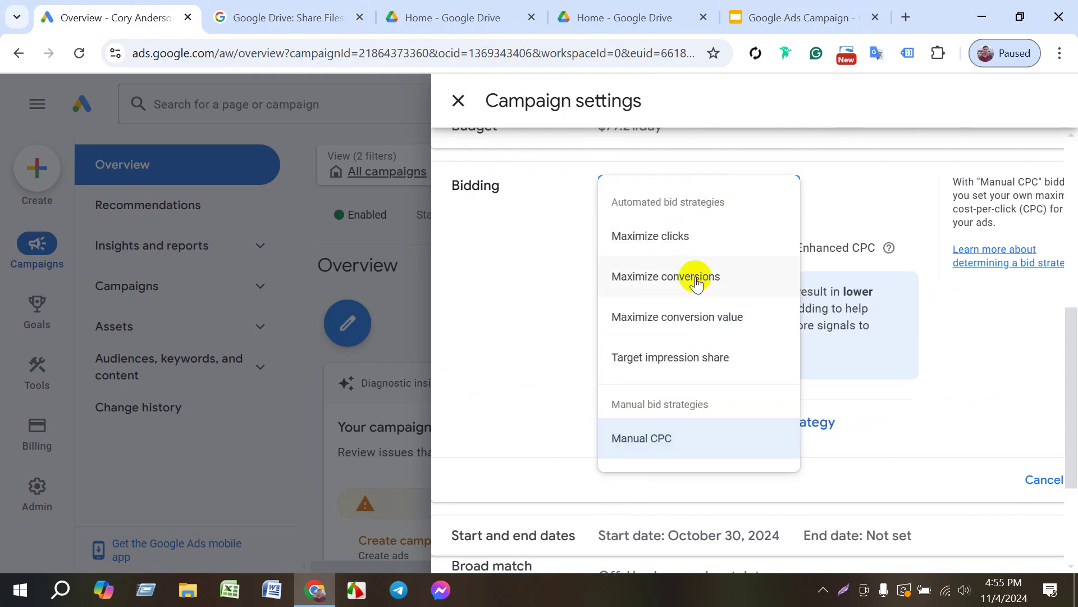
mouse_move(672, 279)
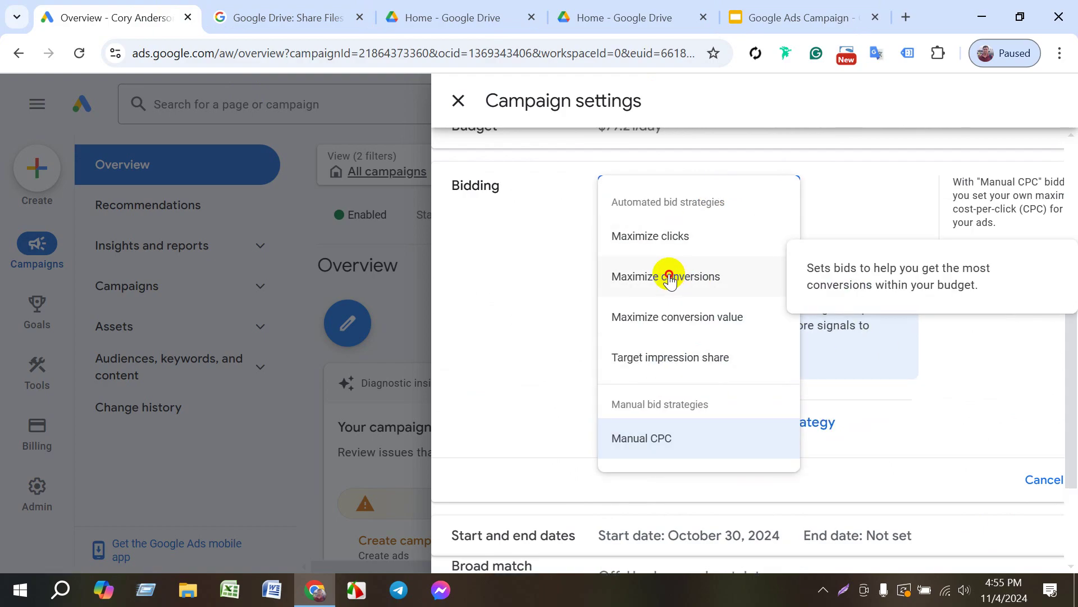
click(672, 279)
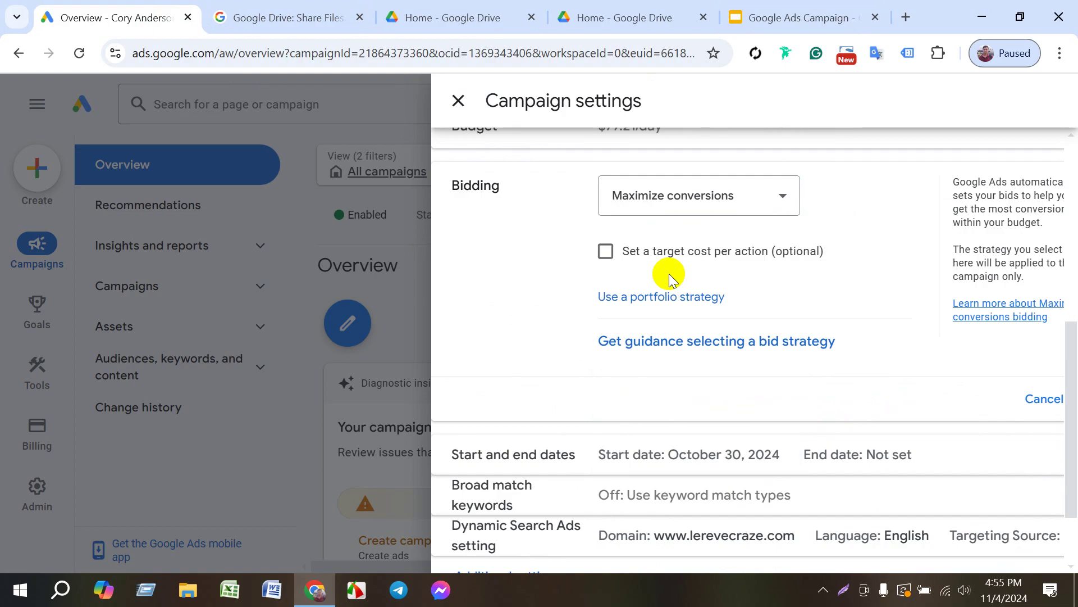
scroll(668, 274, up, 2)
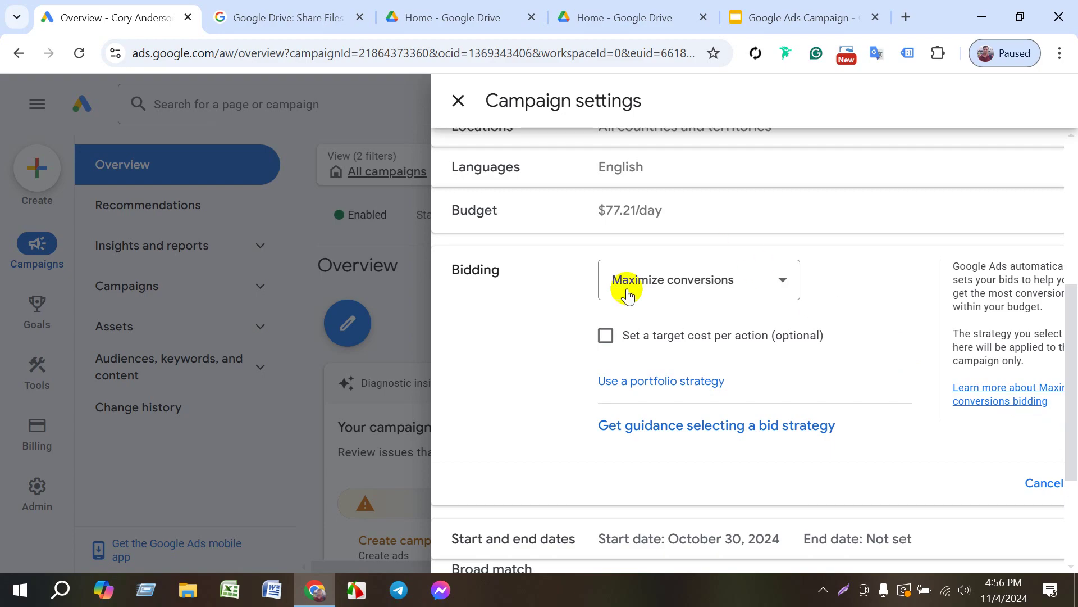
click(606, 337)
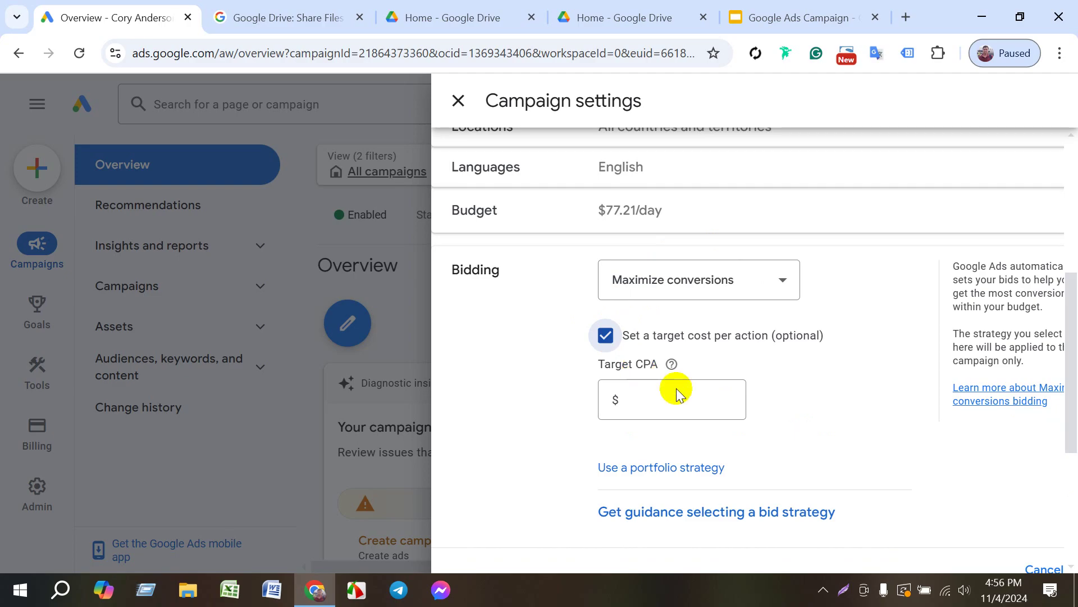
click(644, 400)
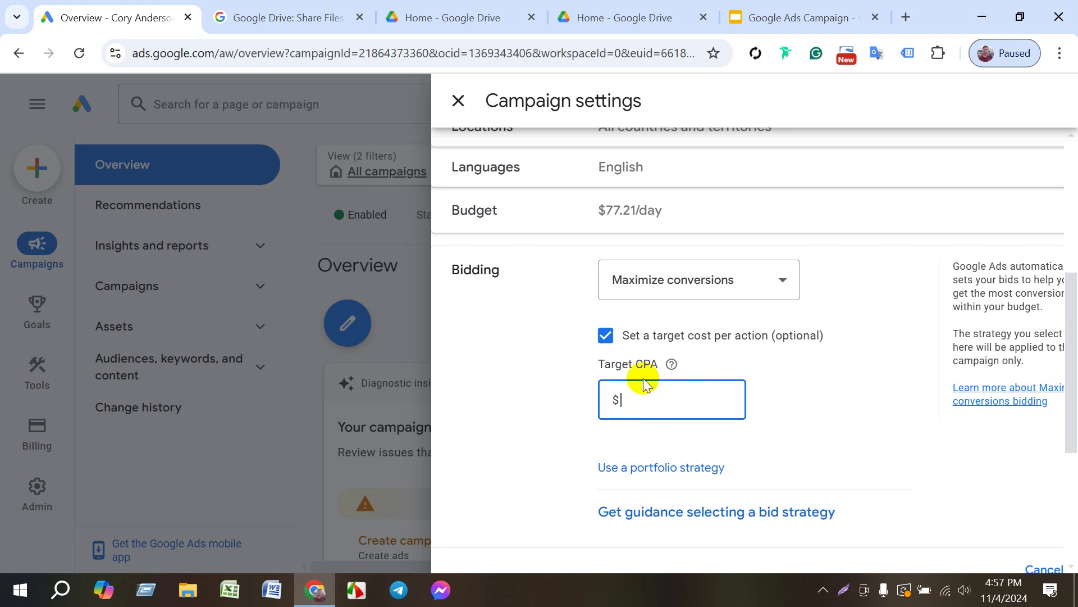
- Switch to the Google Slides deck and study slide 3 on when to use Target CPA, Target ROAS and Maximize Conversions
click(746, 13)
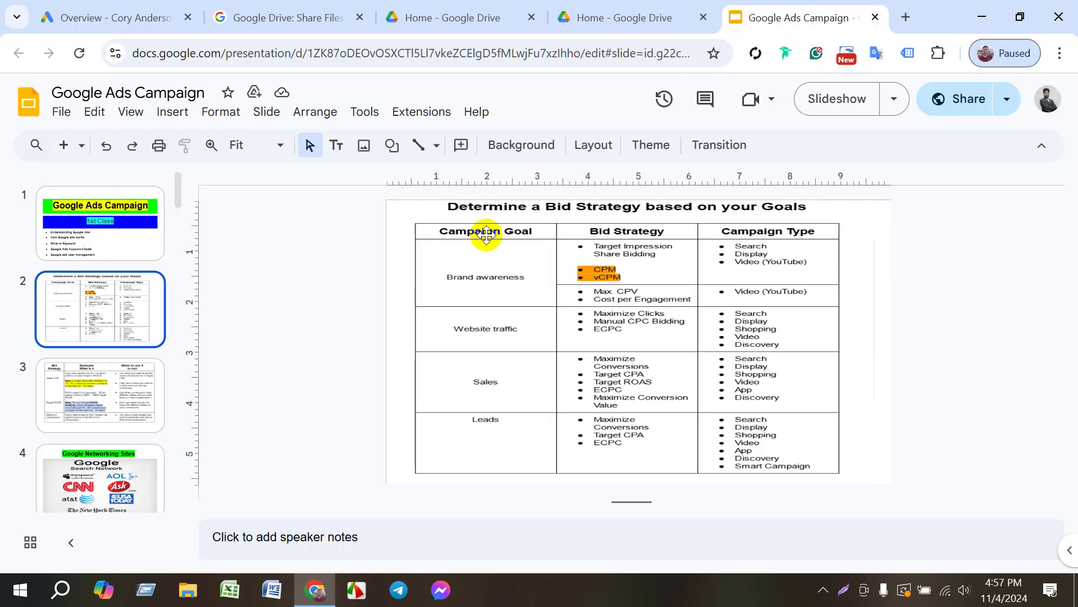
click(112, 378)
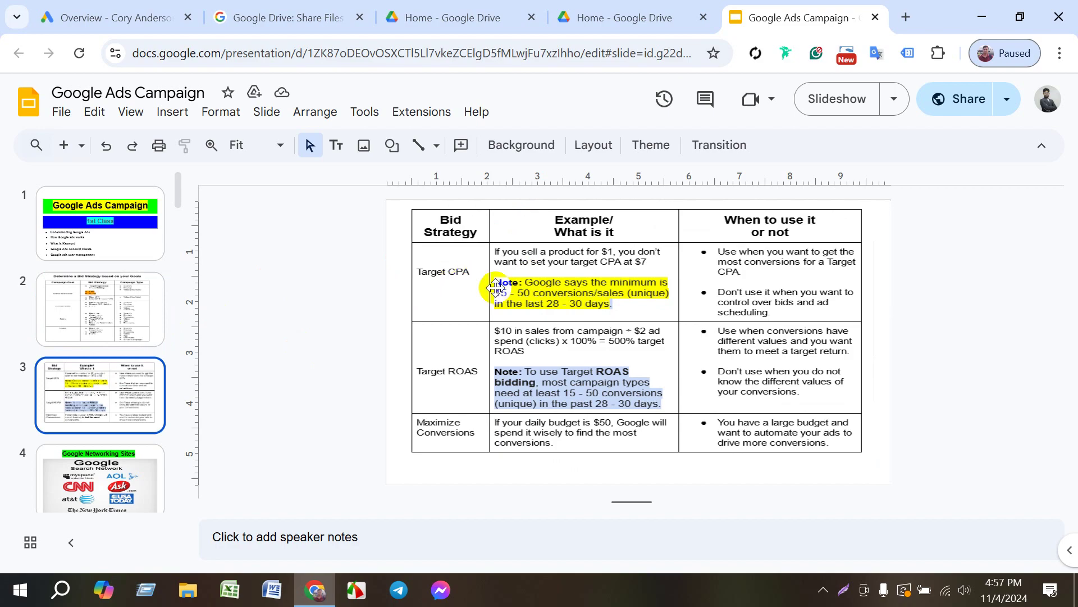
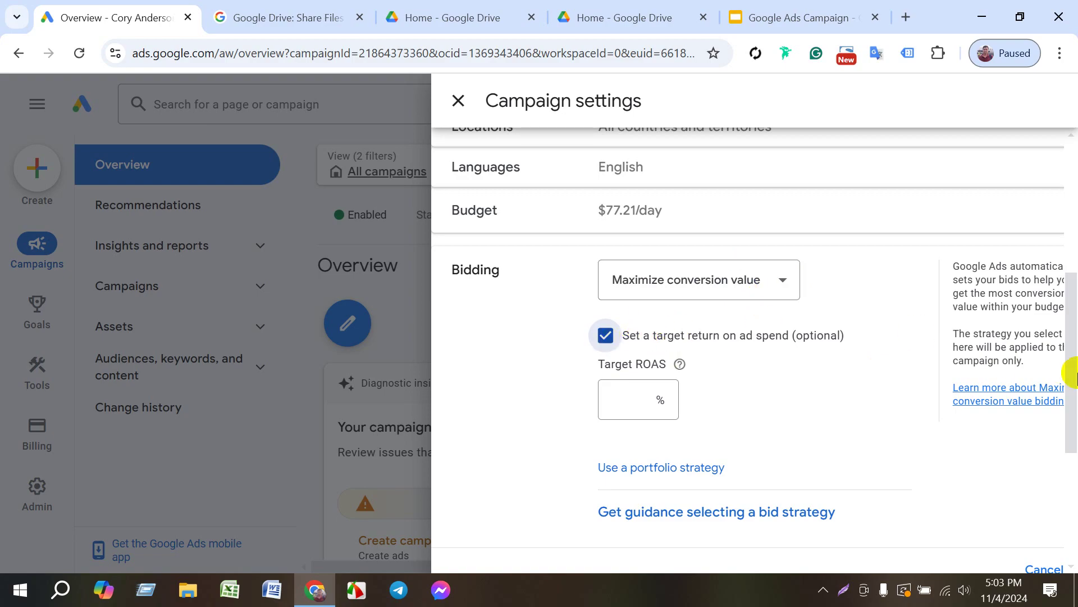
- Turn off the target return on ad spend for Maximize conversion value and switch the bid strategy to Maximize conversions
drag(1074, 369, 1075, 359)
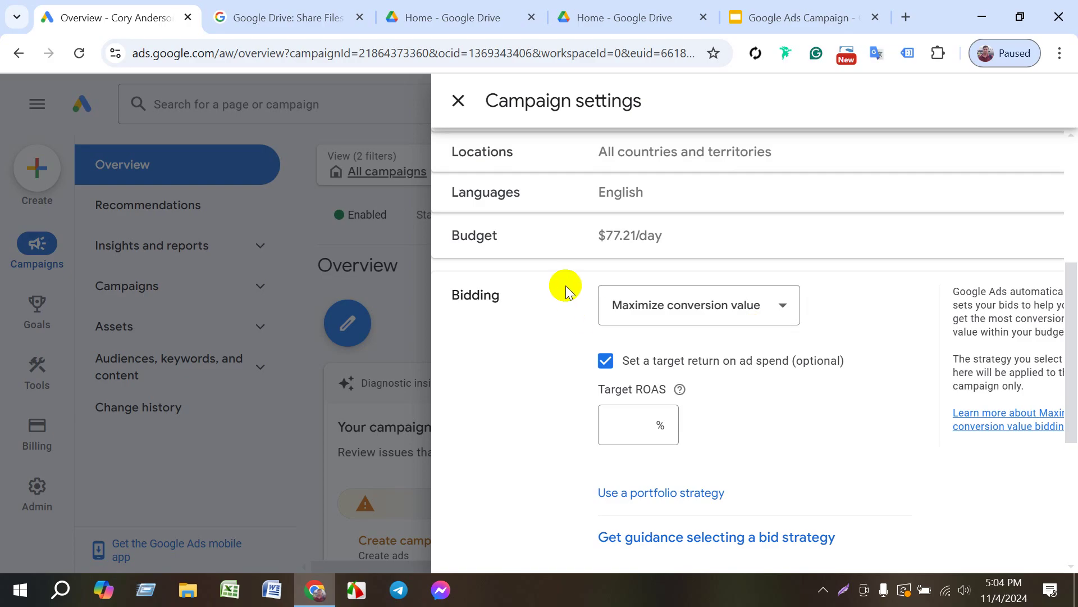
click(758, 306)
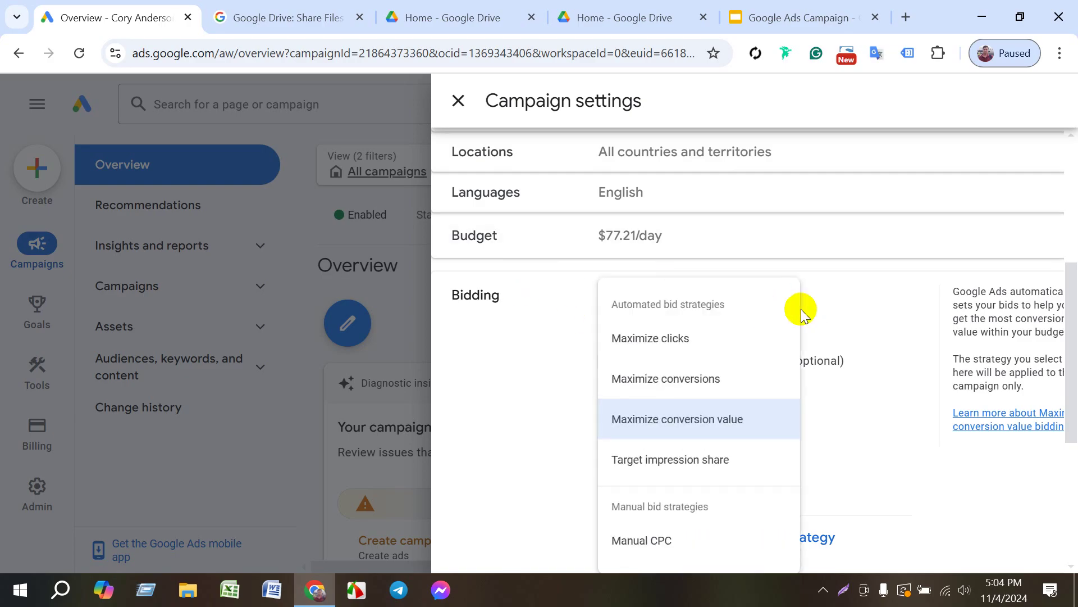
click(710, 420)
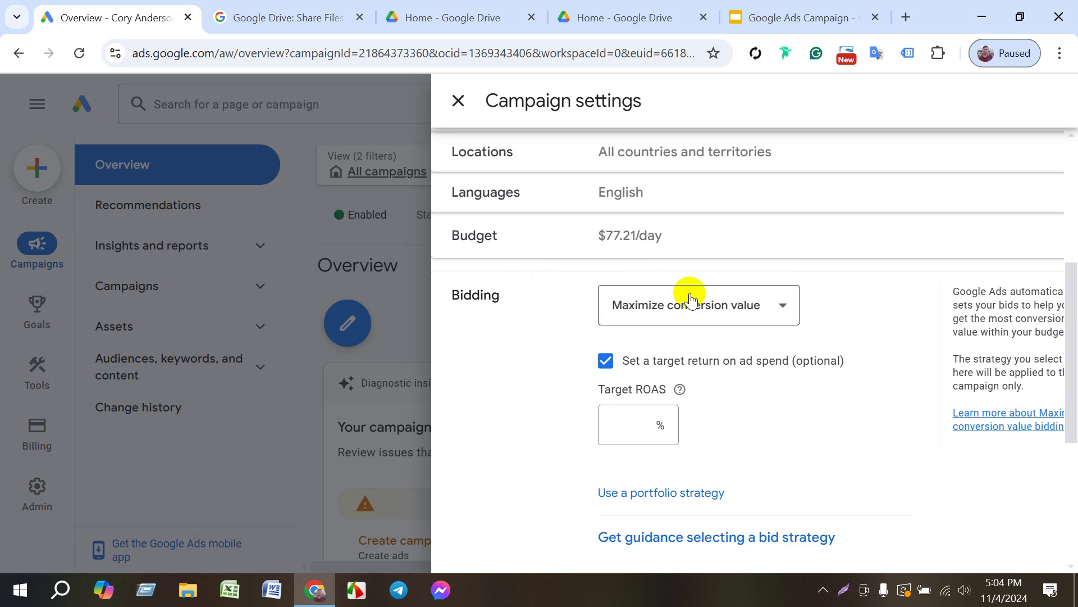
click(632, 364)
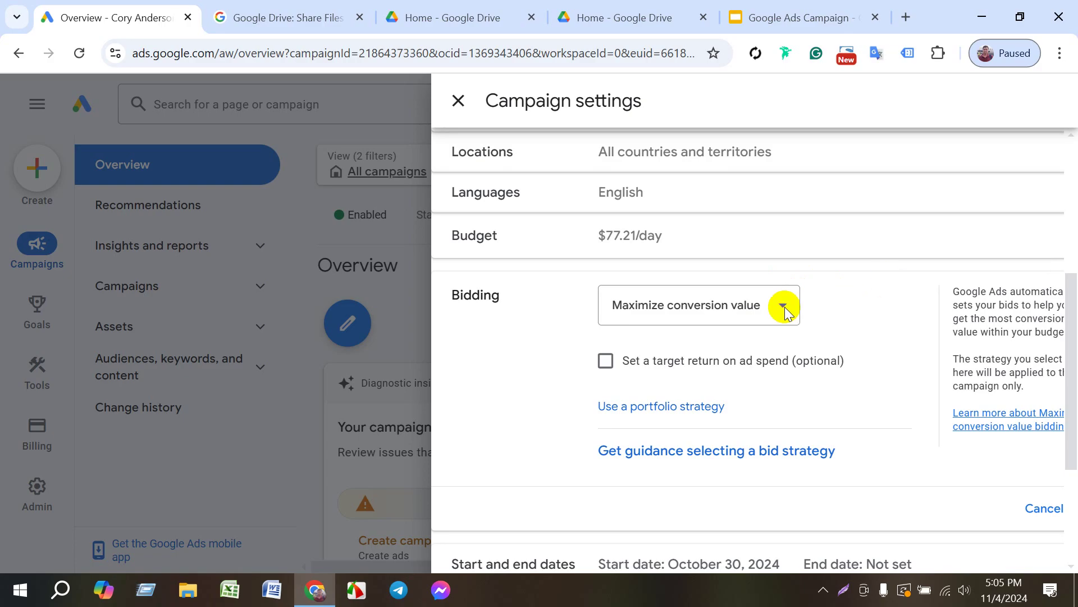
click(729, 306)
click(706, 380)
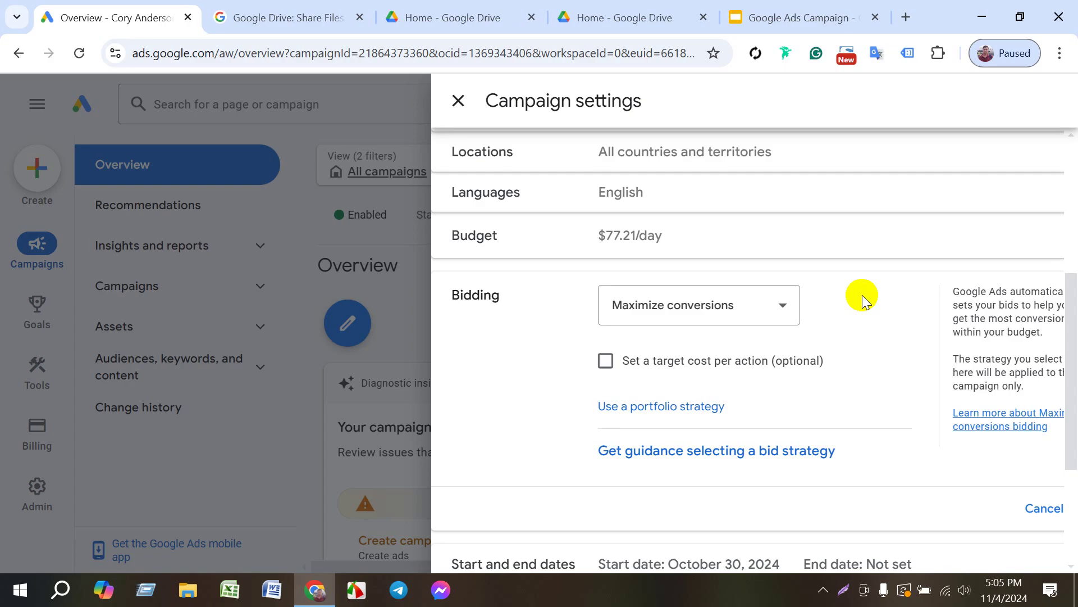
- Choose Maximize conversion value as the bid strategy and set a target ROAS of 300%
click(730, 305)
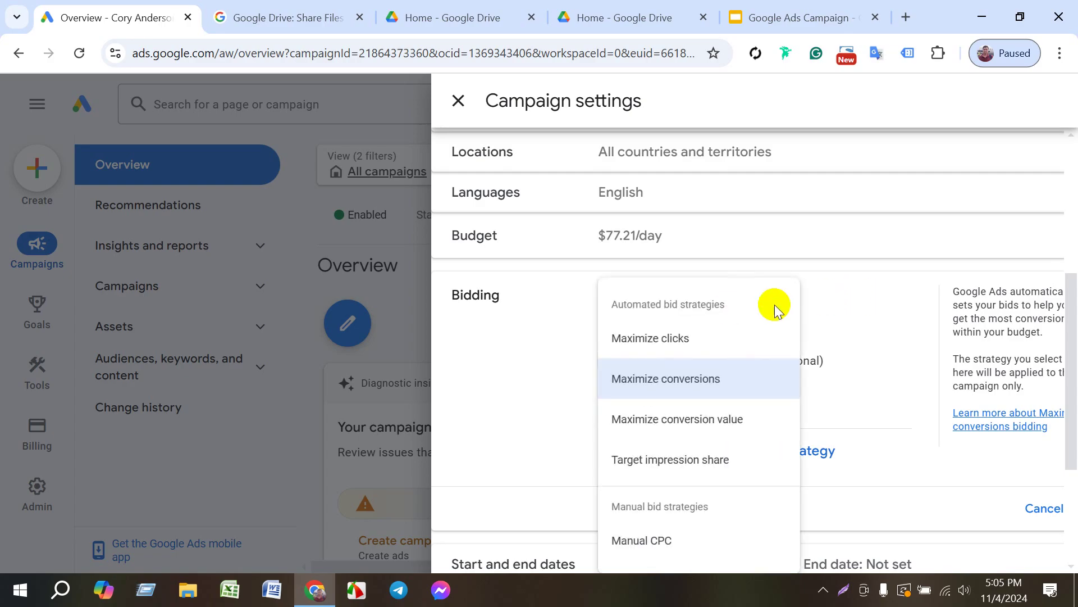
click(706, 421)
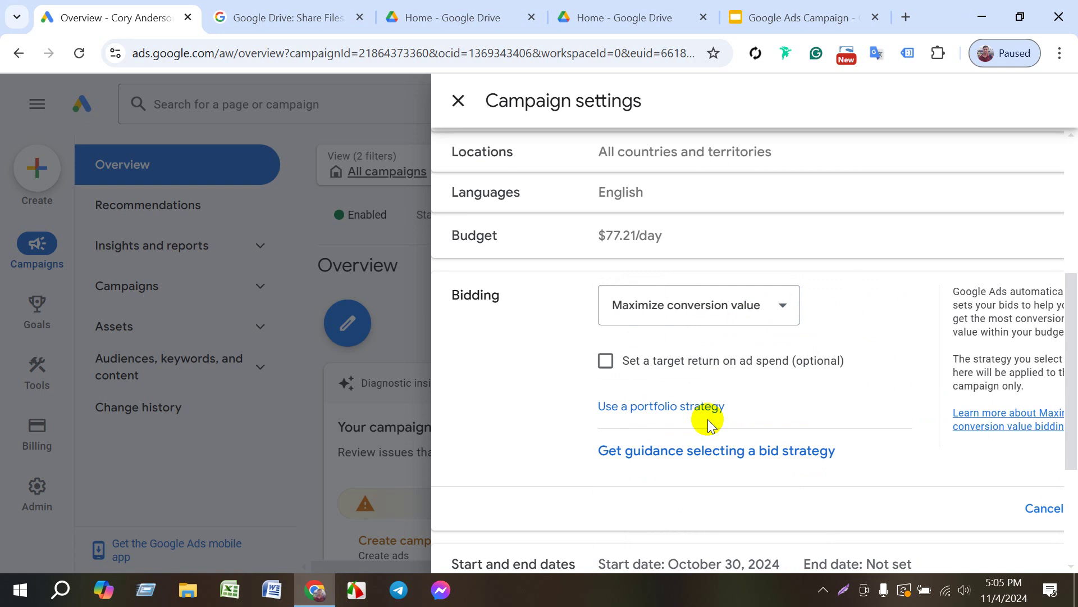
click(607, 360)
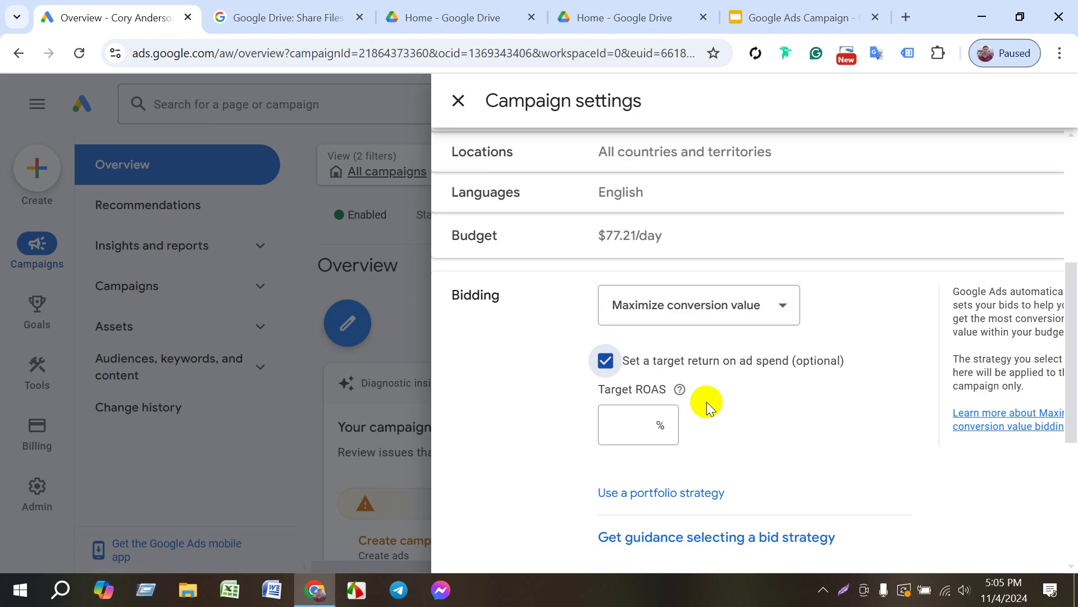
click(631, 424)
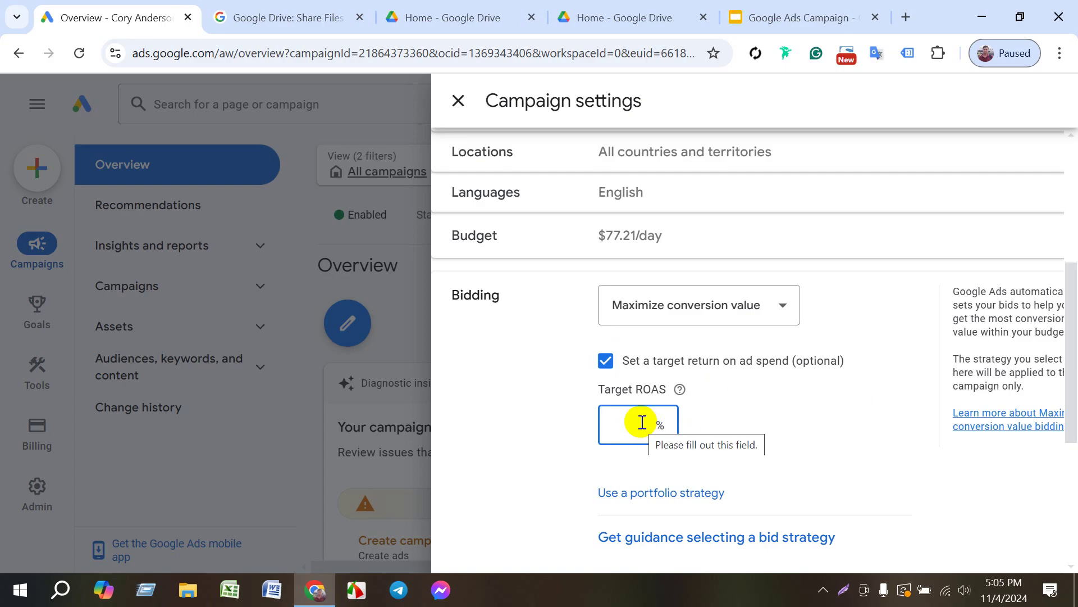
text(300)
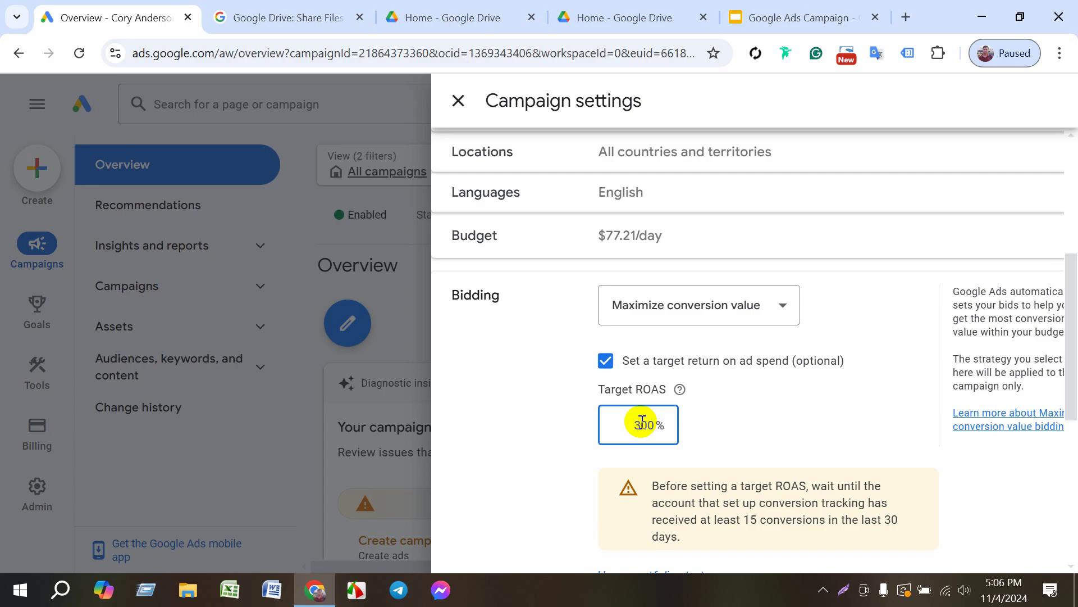
click(767, 389)
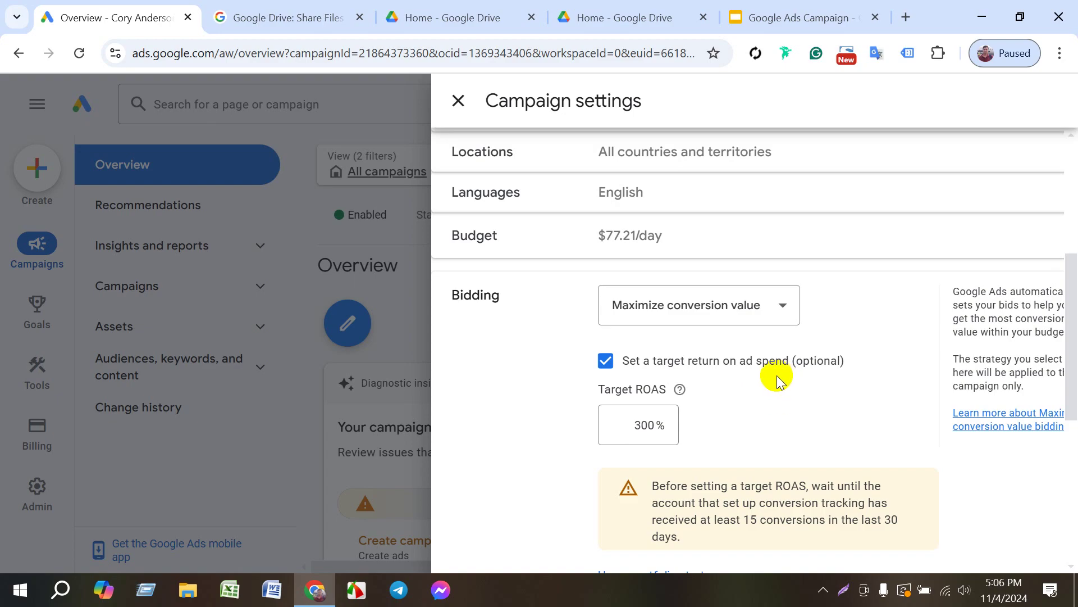
- Read the target ROAS warning and highlight its requirement for a minimum number of recent conversions
scroll(776, 379, down, 1)
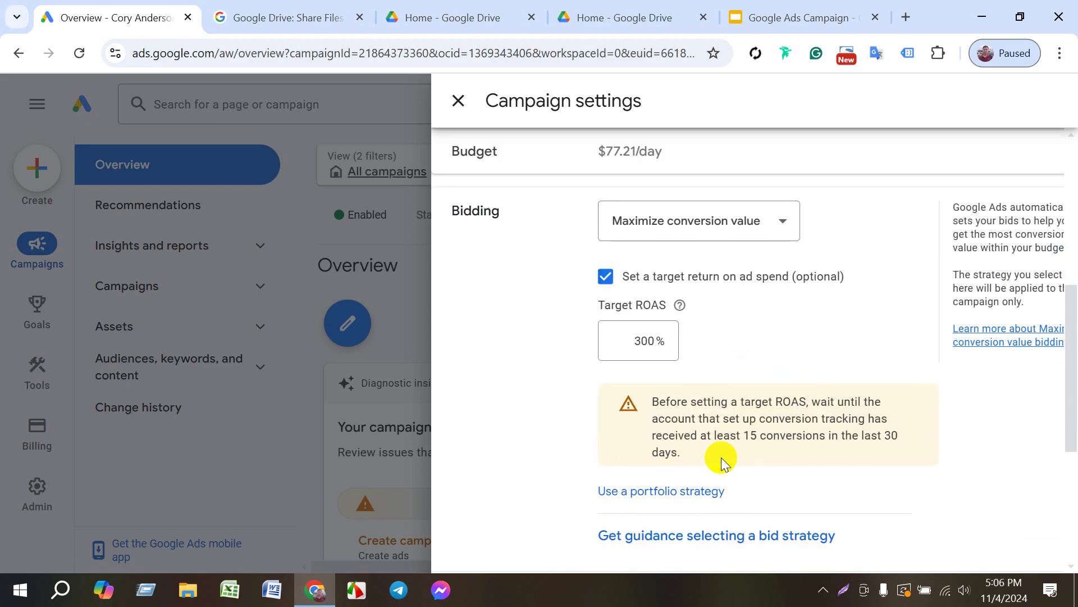
drag(713, 436, 896, 433)
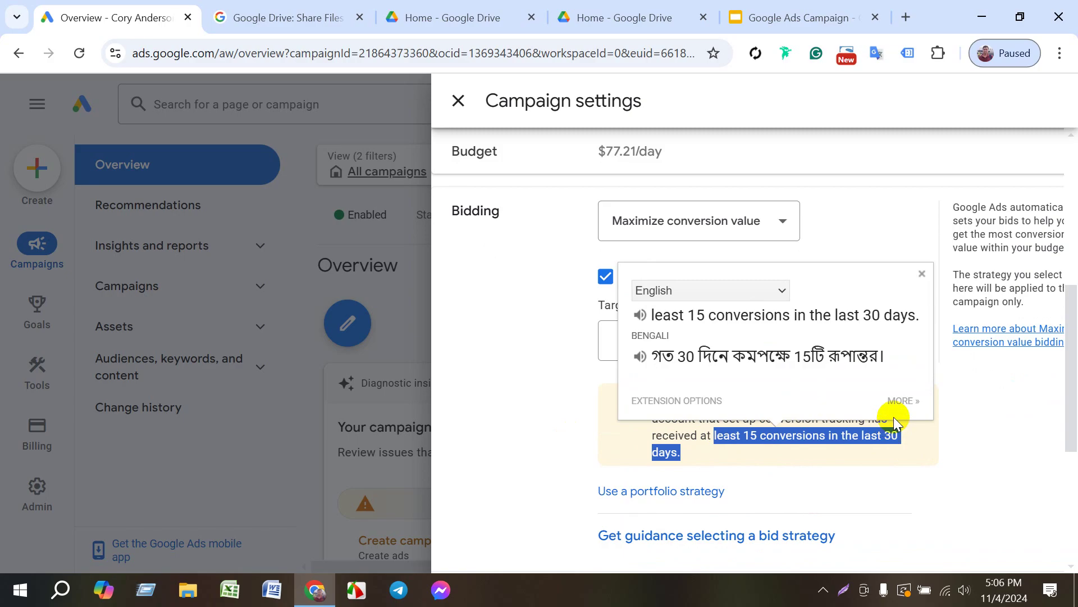
click(894, 419)
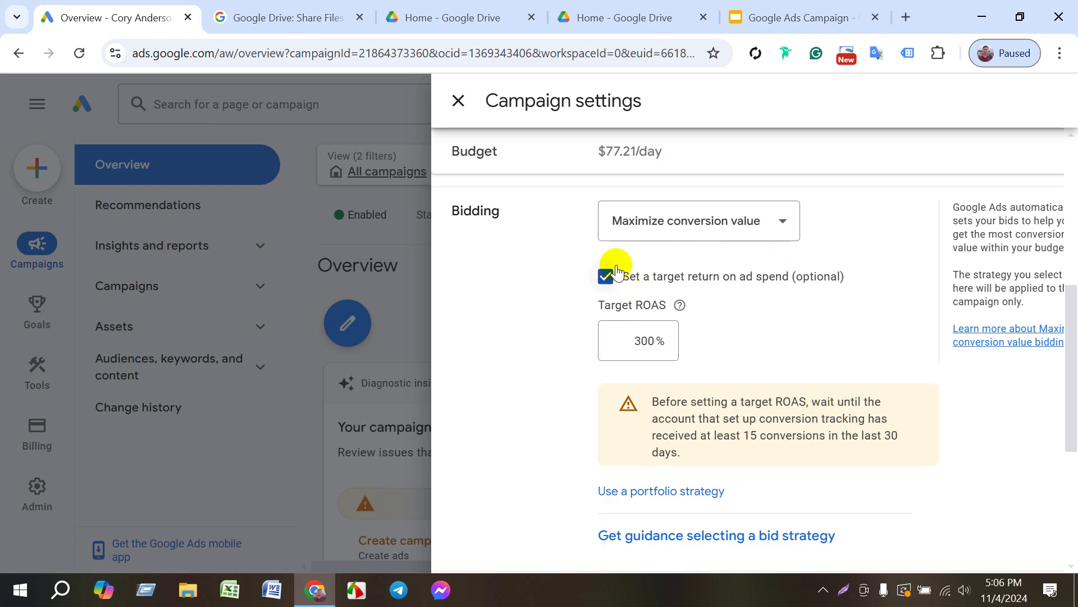
- Switch the bid strategy to Maximize conversions and turn on the target cost per action option
click(676, 223)
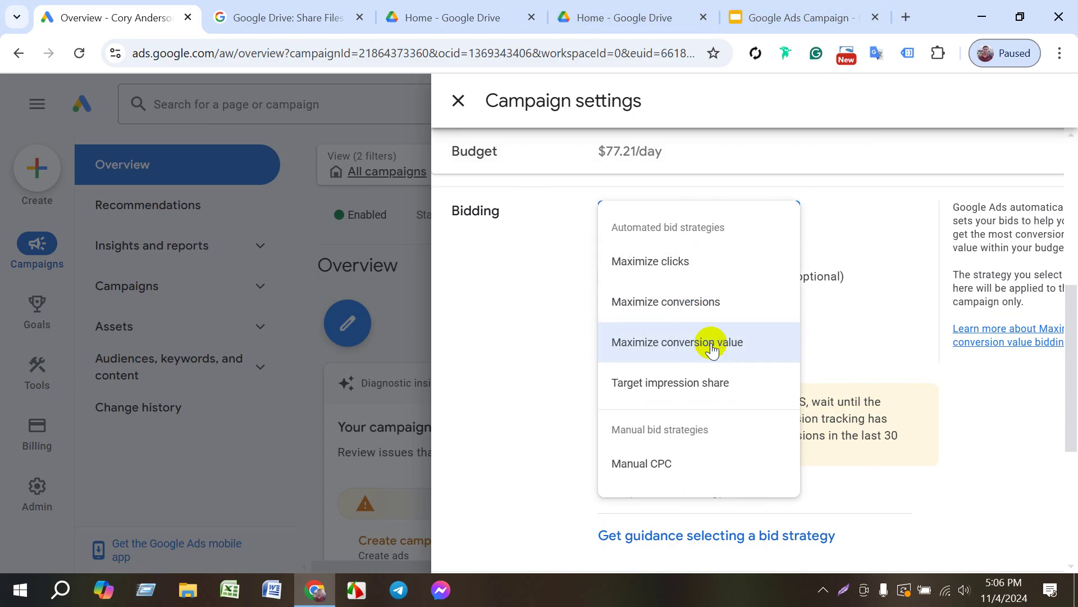
click(685, 298)
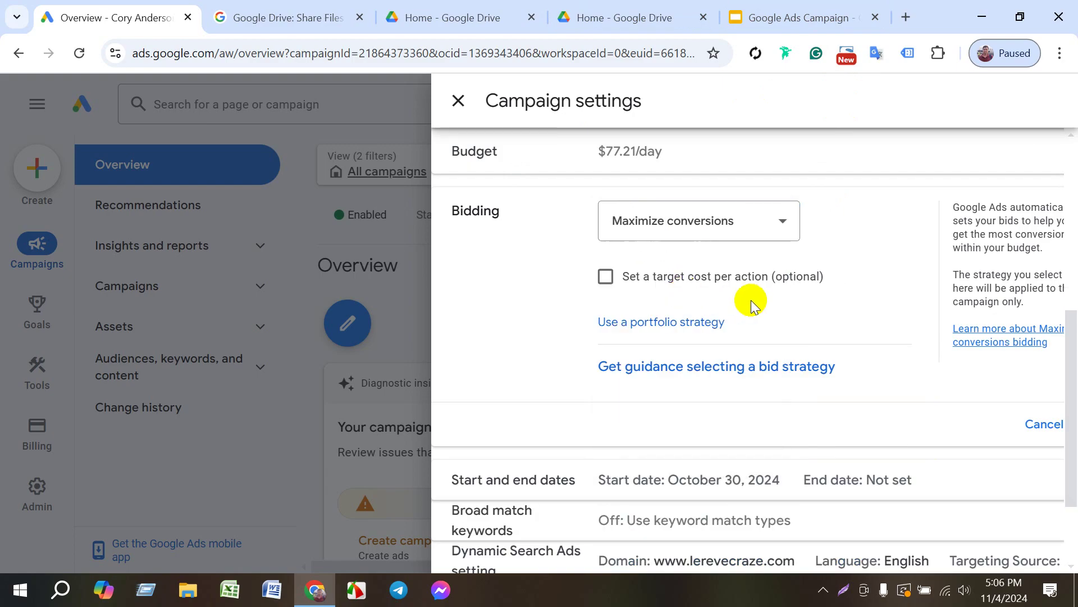
click(606, 276)
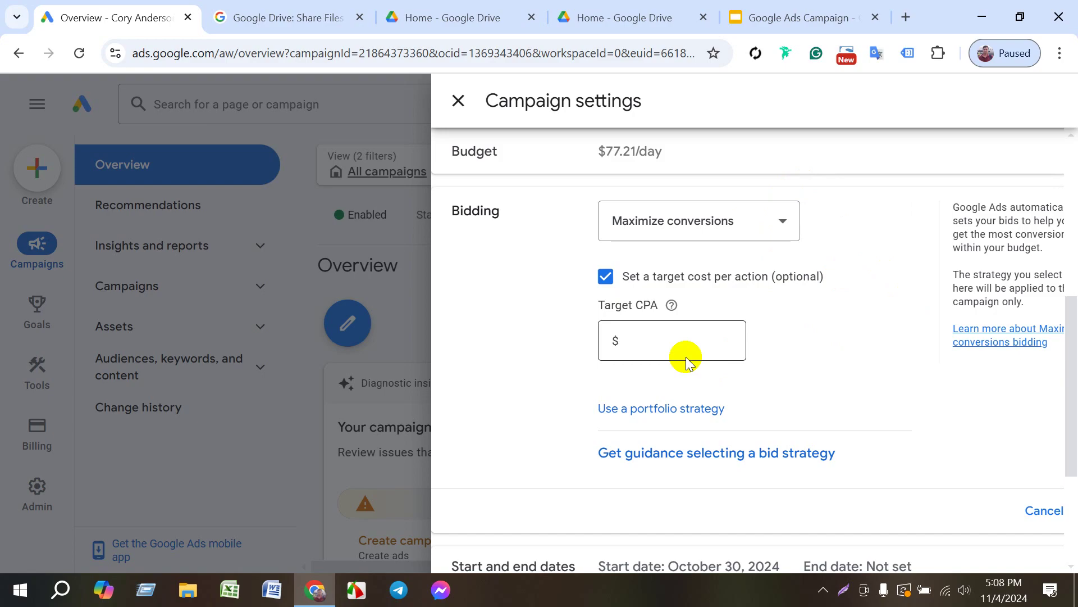
click(762, 274)
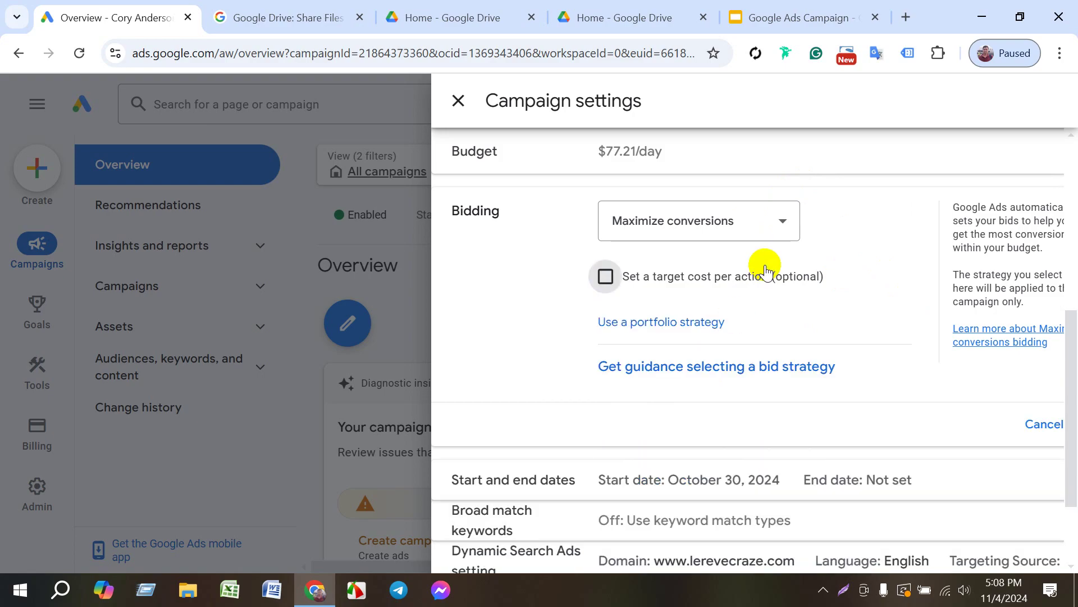
click(663, 278)
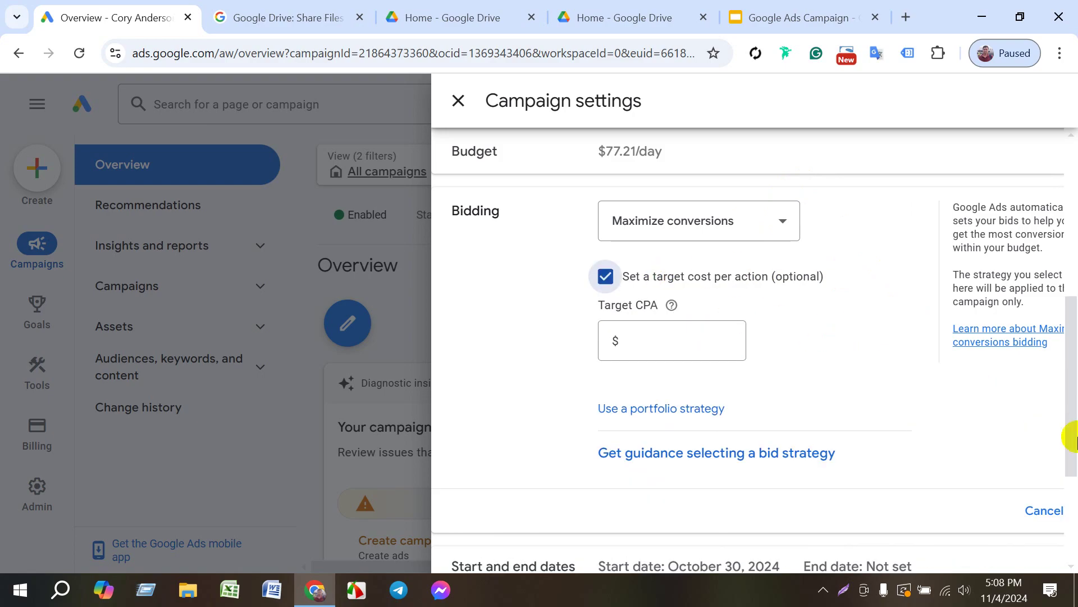
- Compare the bid strategies per campaign goal on slide 2 of the deck and return to the Google Ads bidding settings
scroll(662, 518, down, 3)
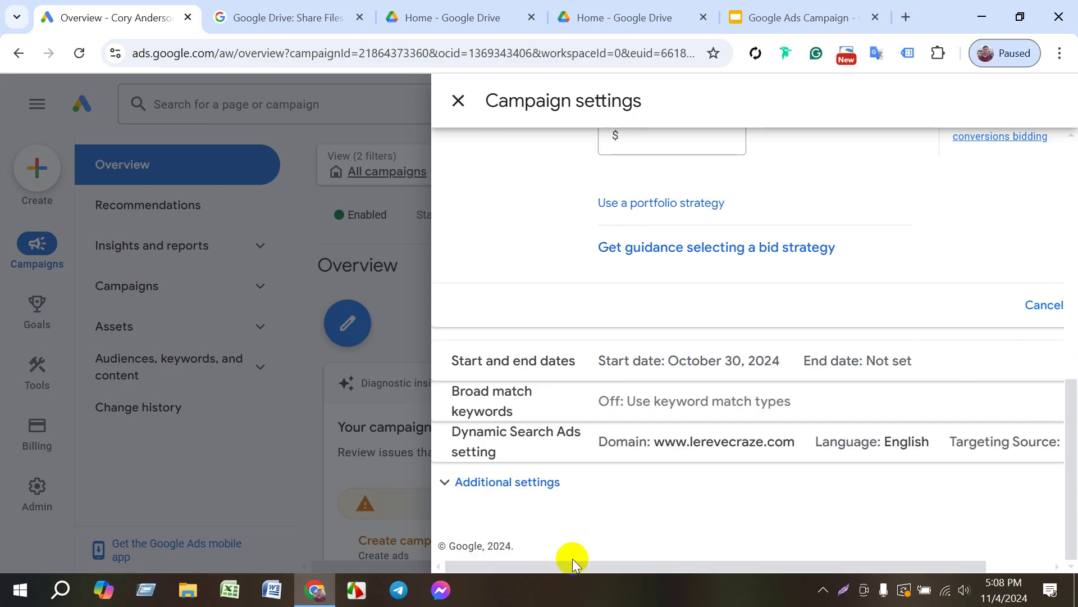
drag(558, 569, 792, 570)
click(797, 18)
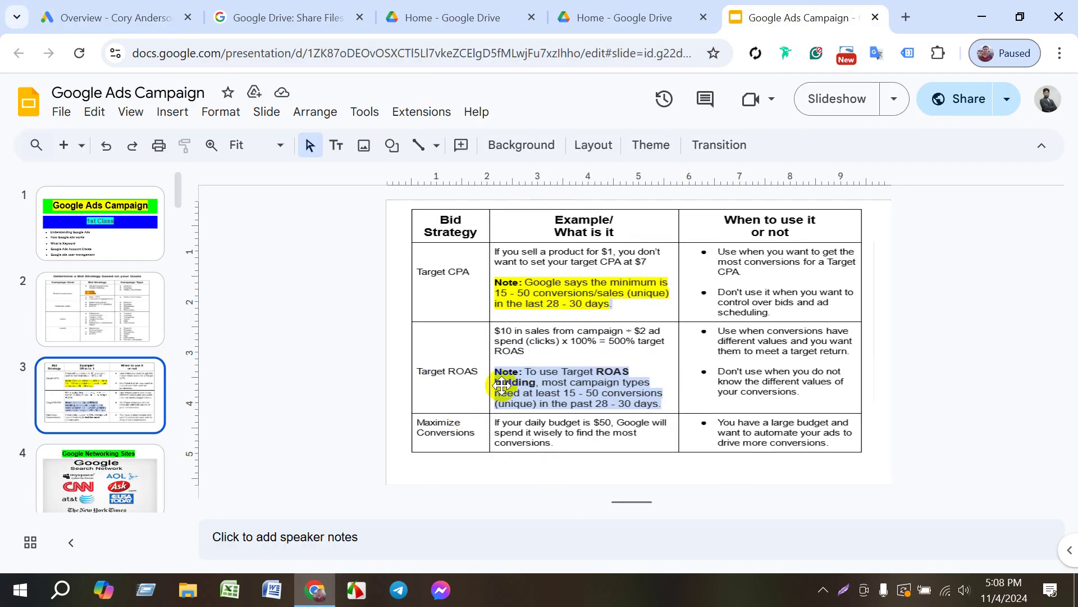
click(71, 329)
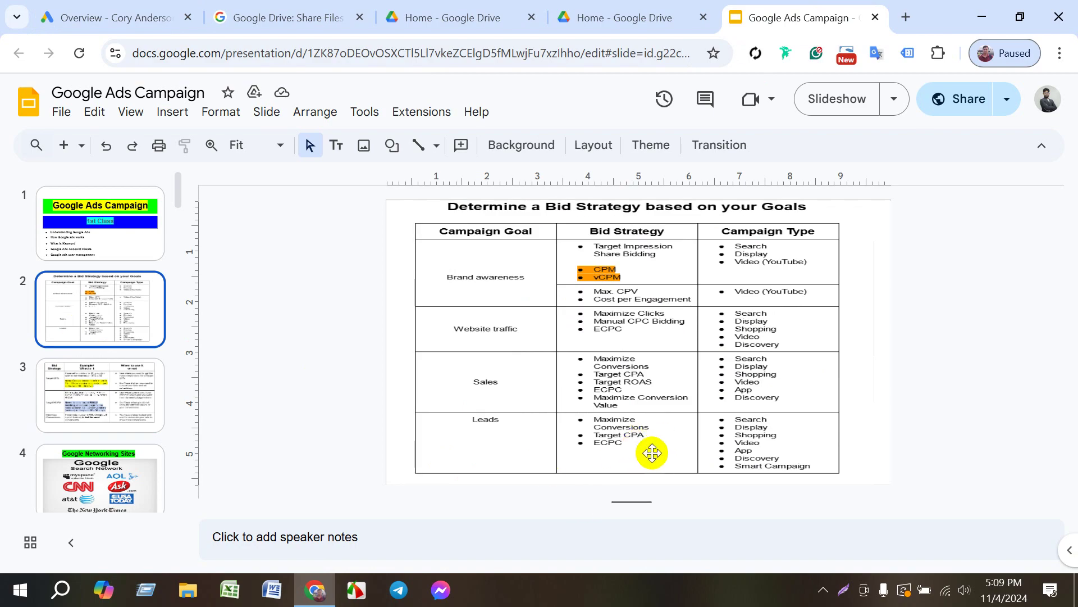
click(137, 14)
scroll(773, 324, up, 5)
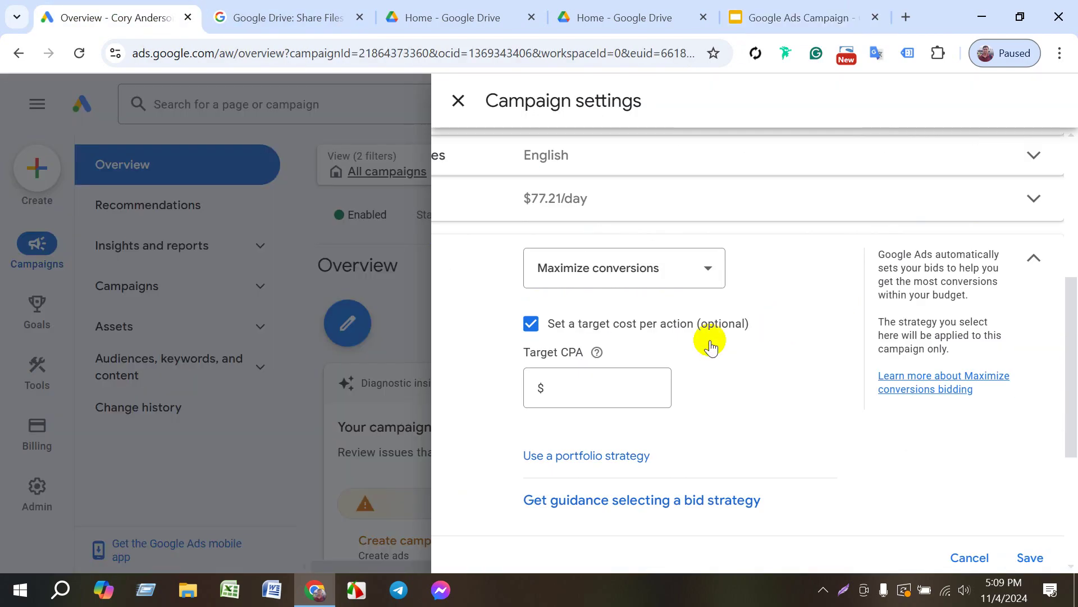
- Leave the bidding section for the campaign name and continue without saving the pending bid strategy change
click(674, 269)
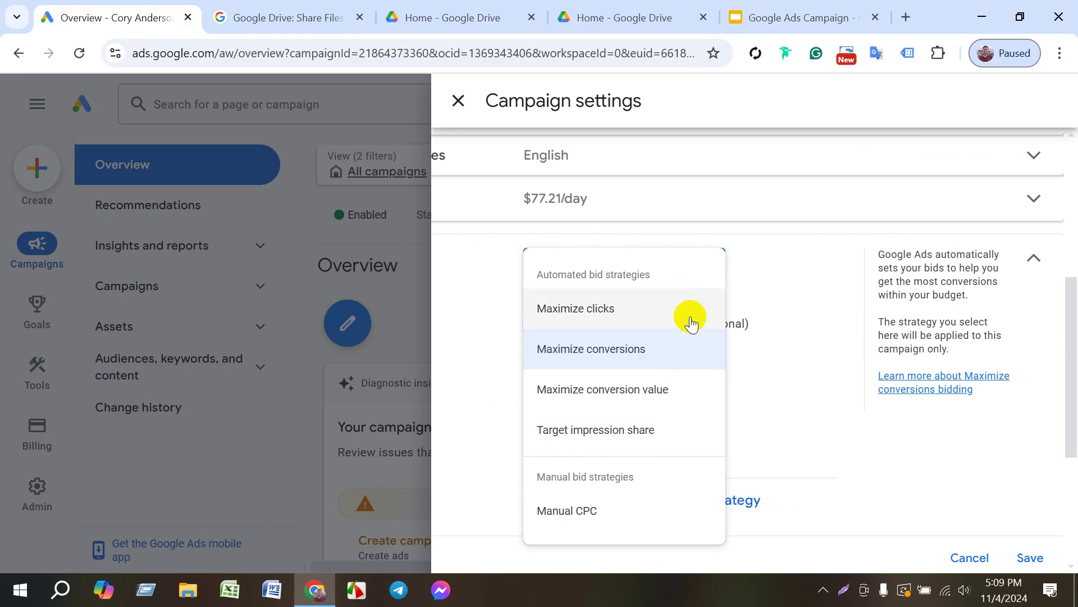
scroll(823, 289, up, 5)
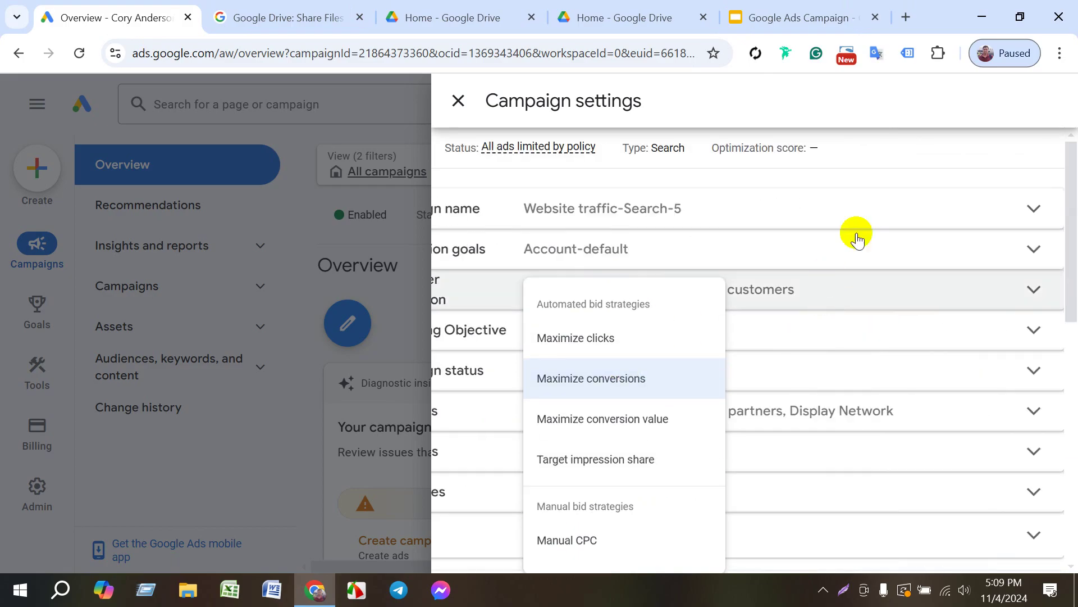
click(949, 208)
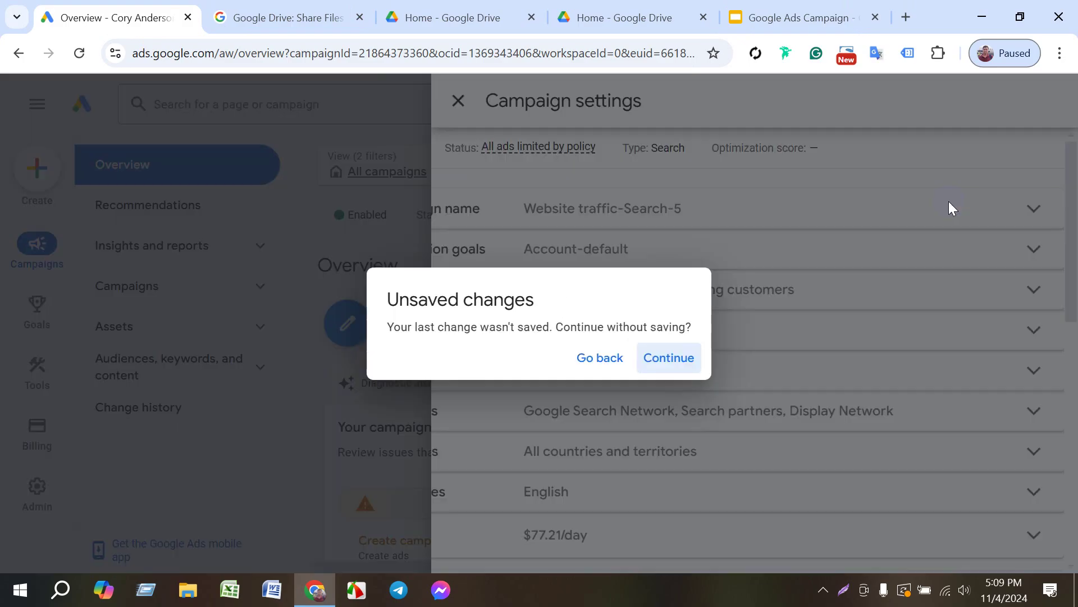
click(669, 358)
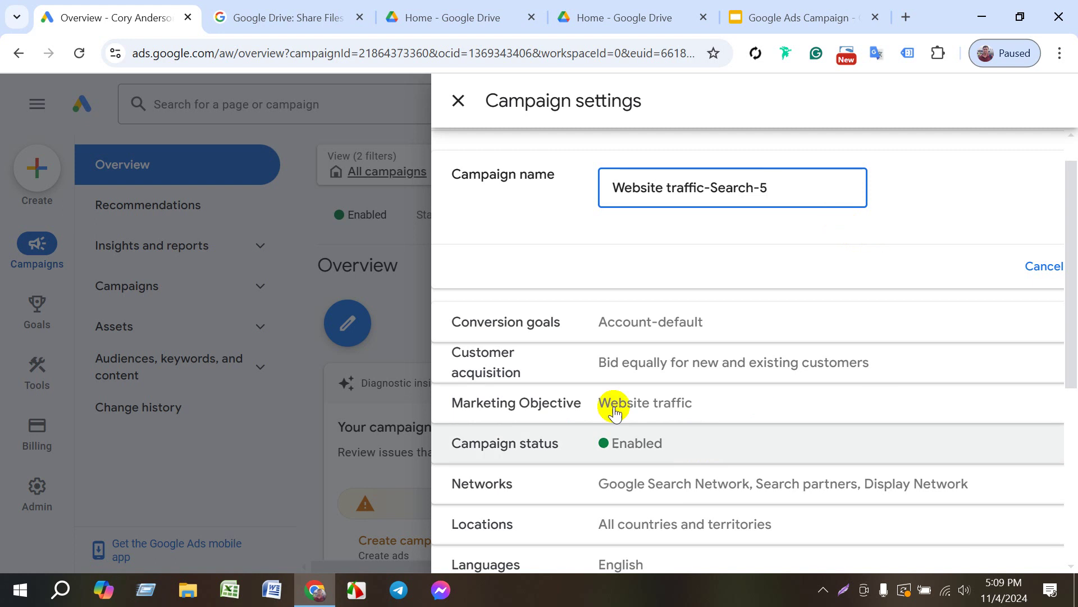
- Change the campaign's marketing objective to Leads and save it
click(672, 399)
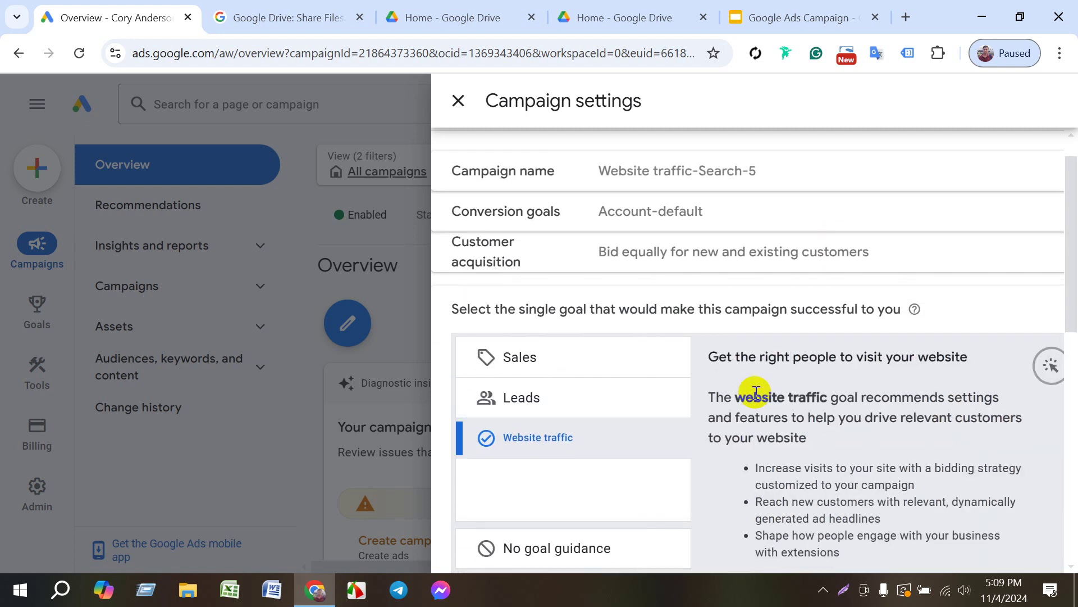
click(534, 403)
scroll(731, 443, down, 3)
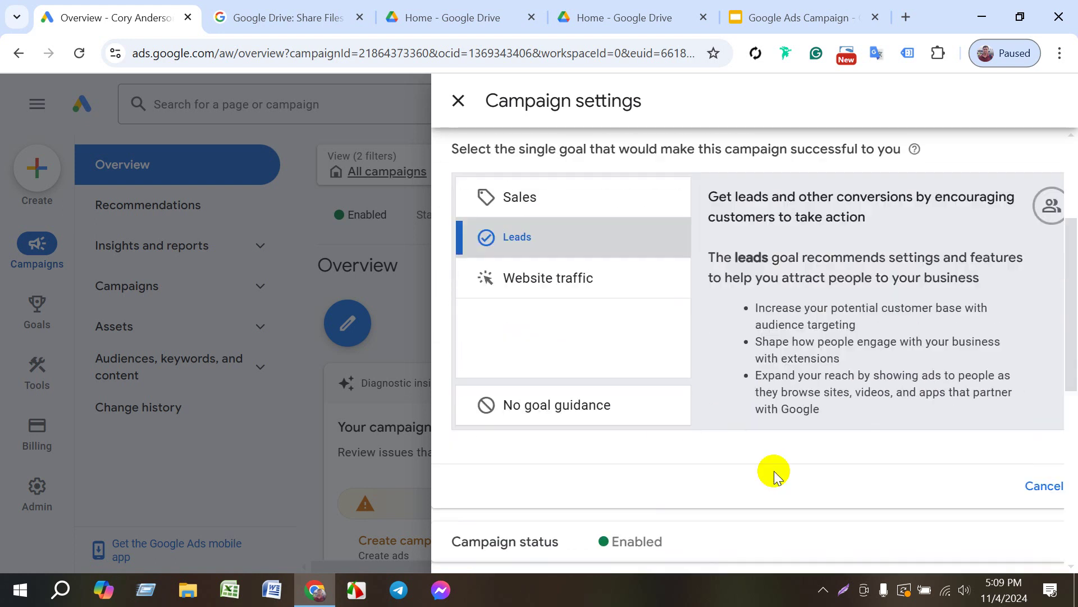
scroll(669, 554, down, 7)
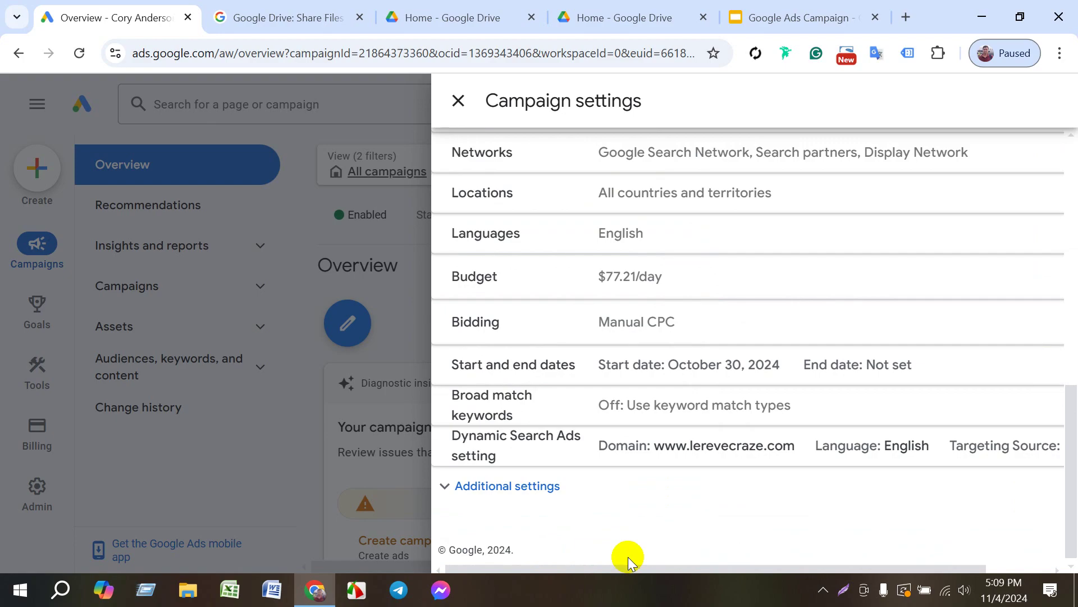
drag(628, 571, 821, 556)
scroll(980, 487, up, 8)
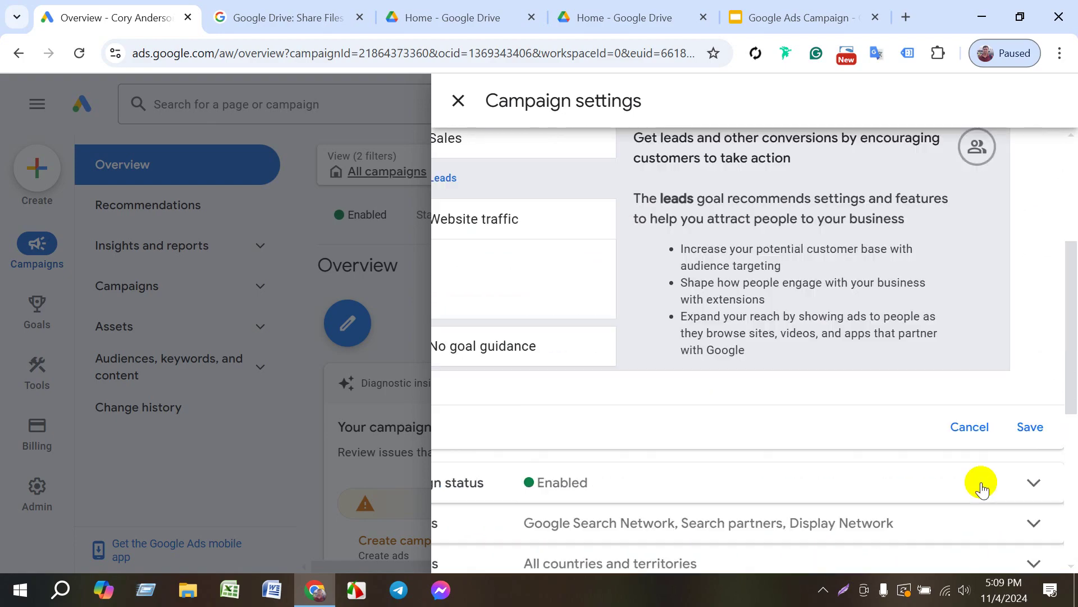
click(1033, 477)
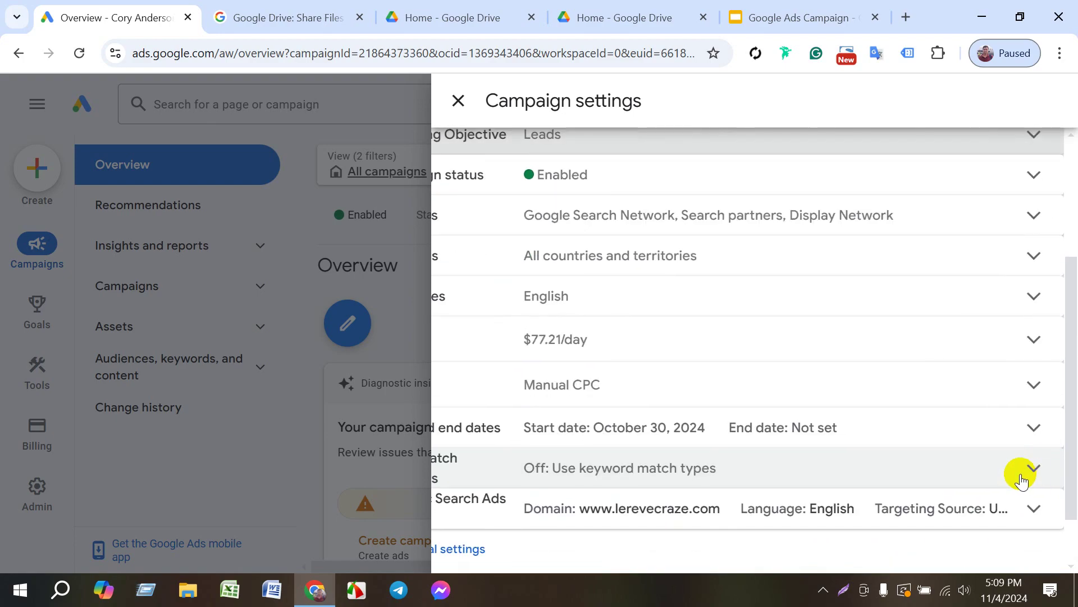
- List the bid strategies available for the campaign and compare them with the Leads row on slide 2 of the deck
click(674, 382)
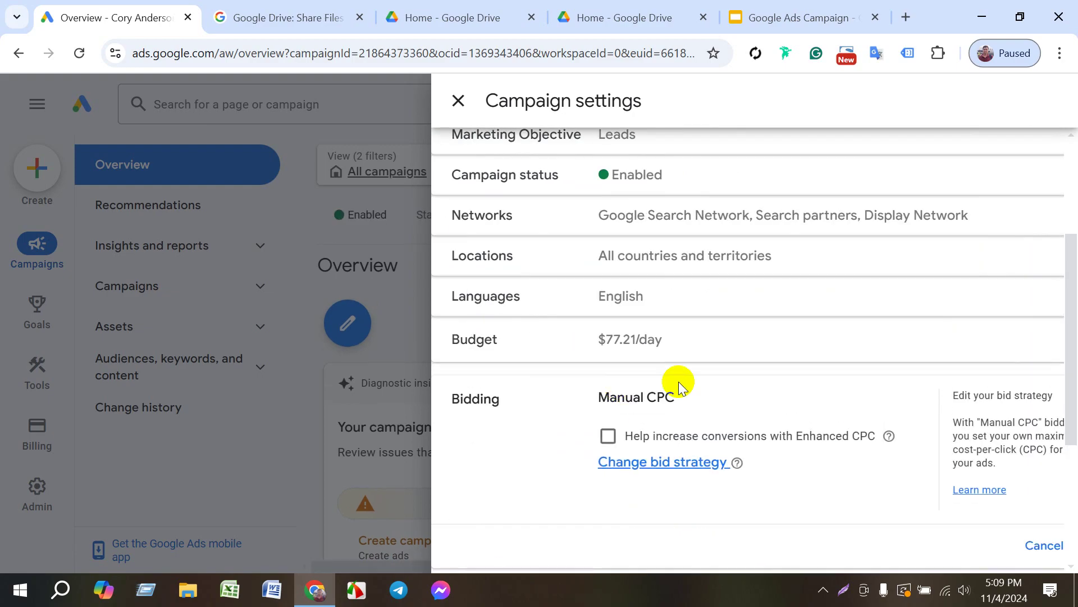
click(652, 381)
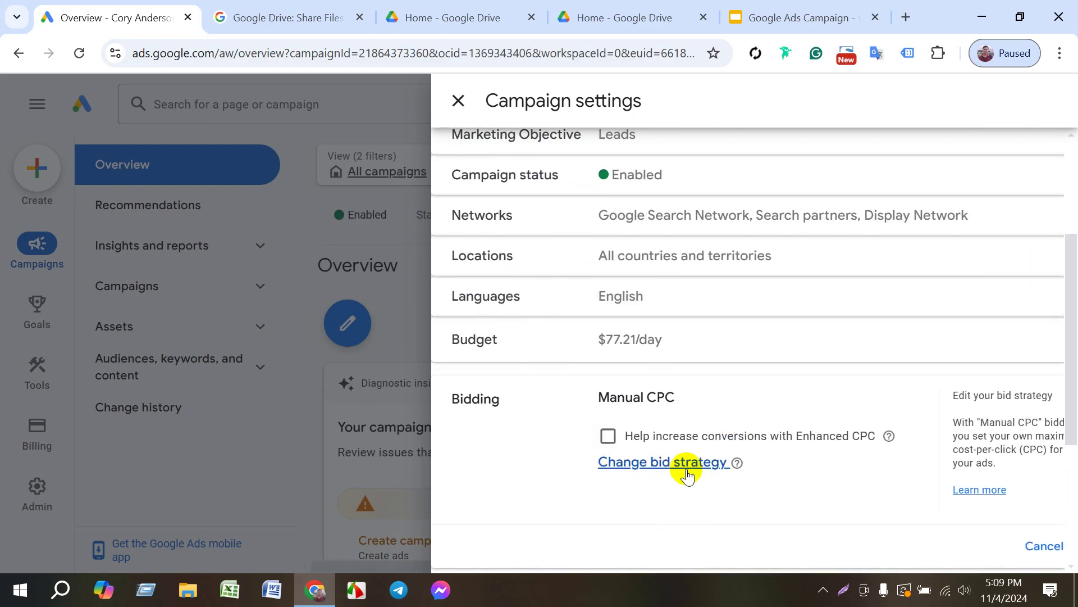
click(677, 463)
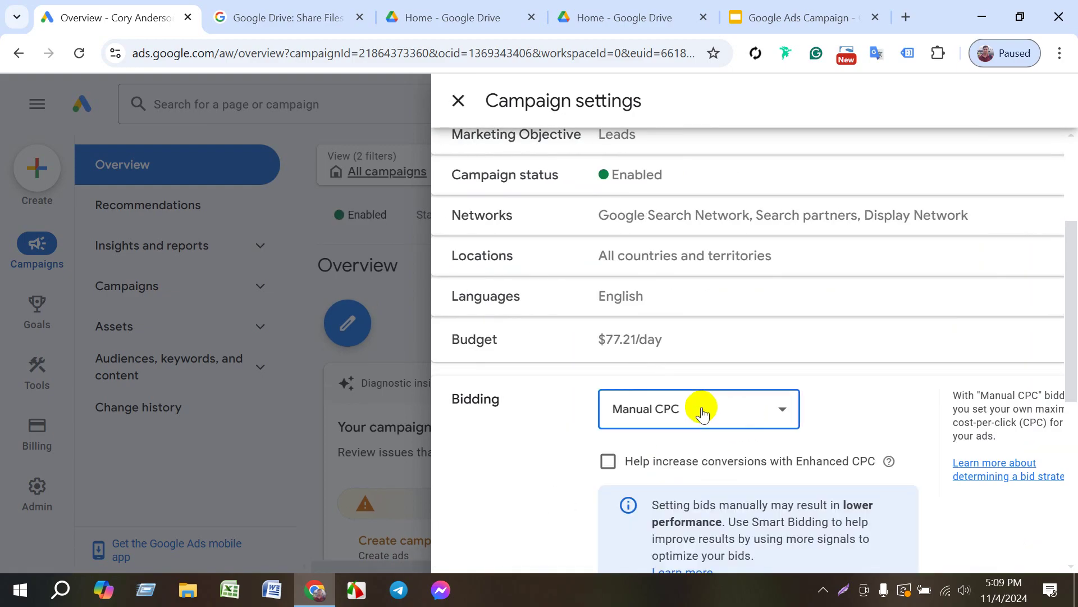
click(716, 411)
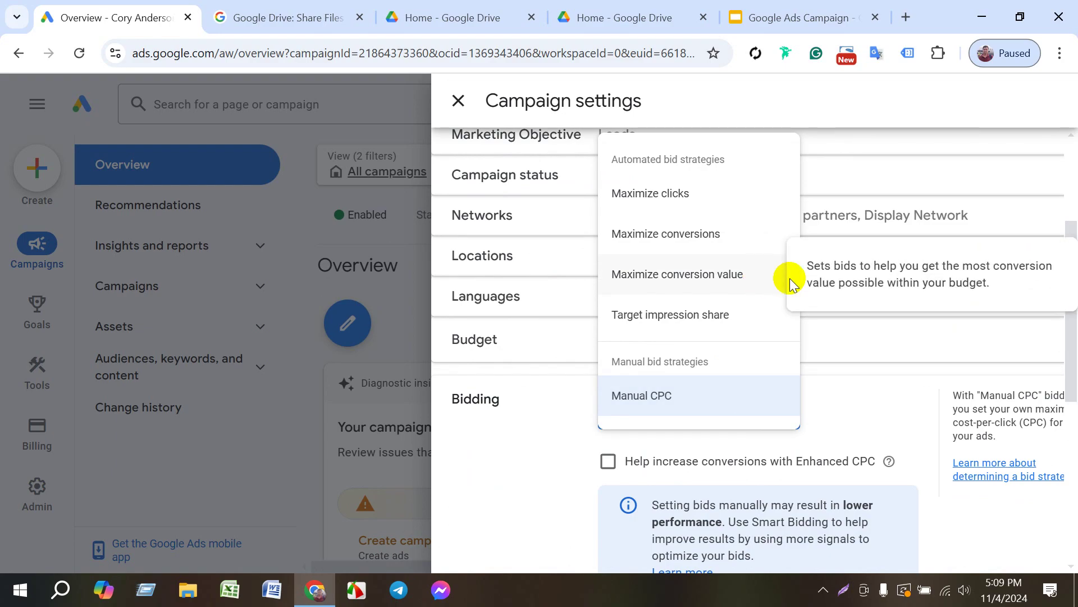
click(775, 14)
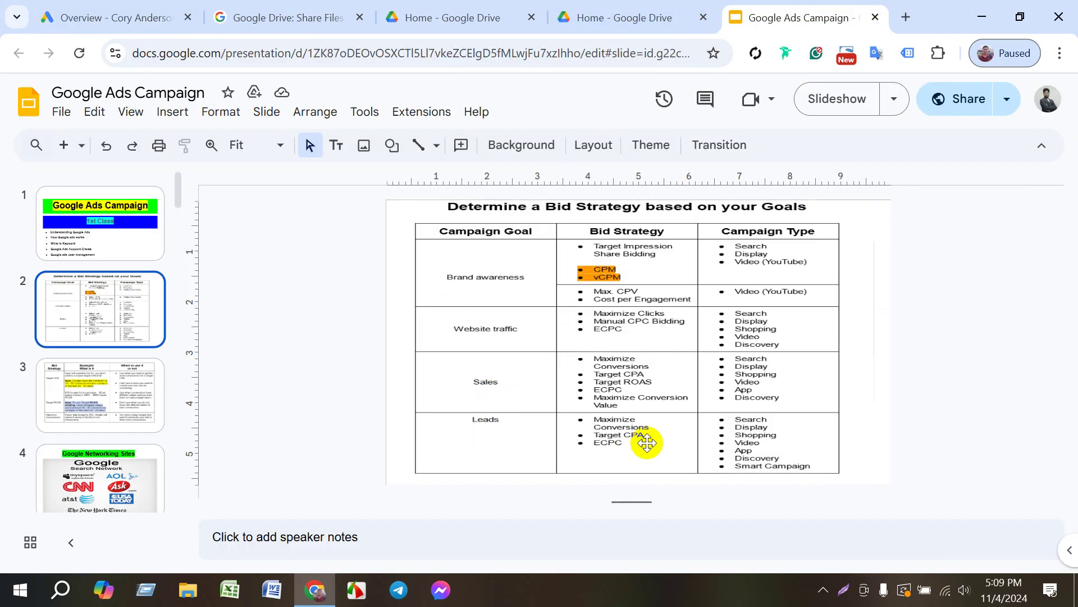
click(180, 20)
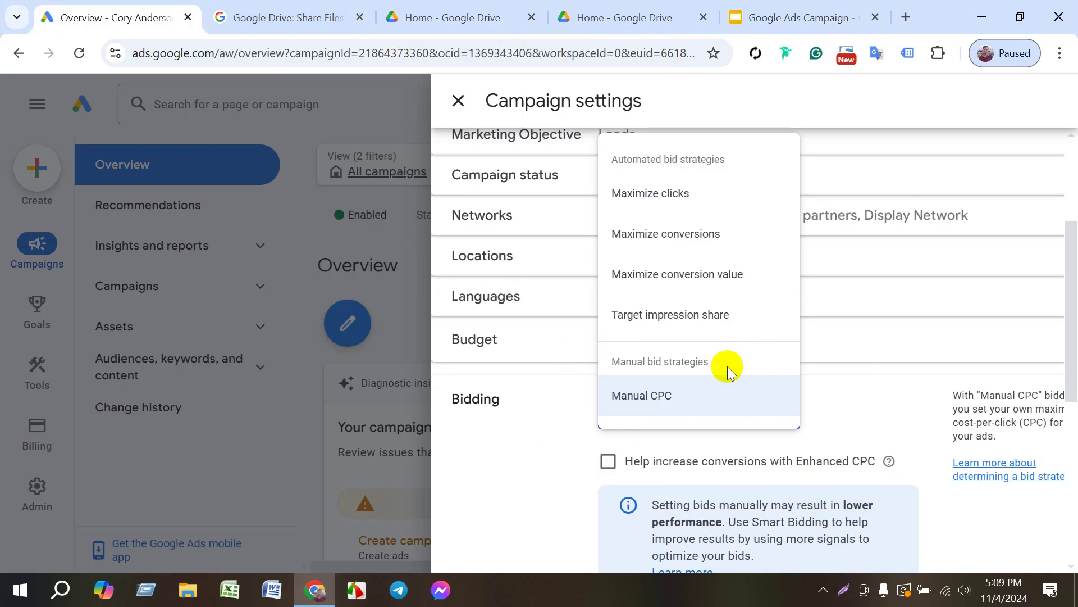
- Choose Maximize conversions as the Leads campaign's bid strategy and enable the optional target cost per action
click(650, 250)
scroll(831, 381, down, 3)
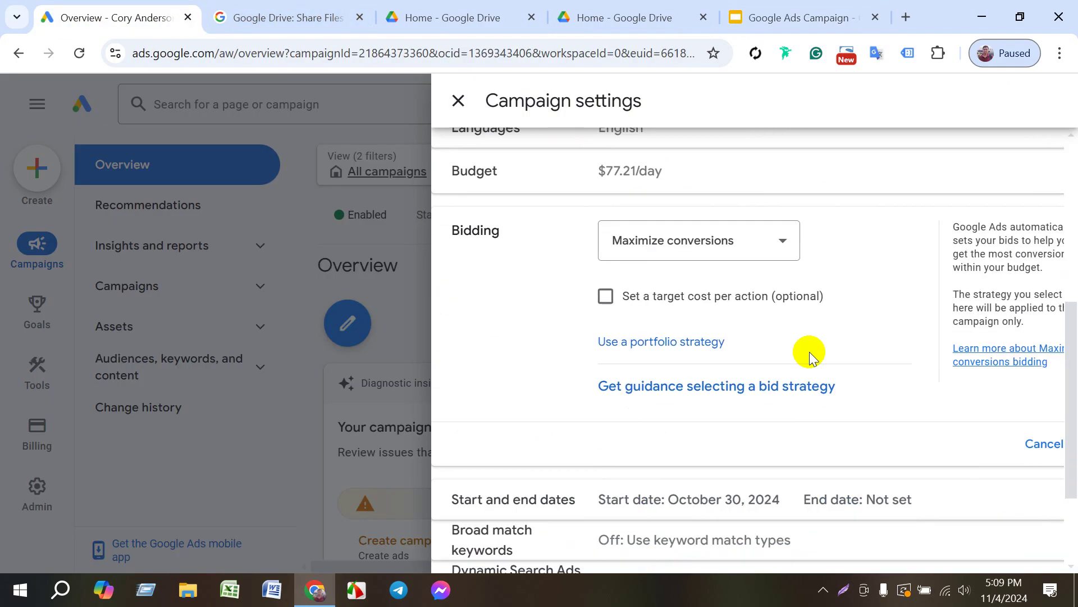
click(605, 296)
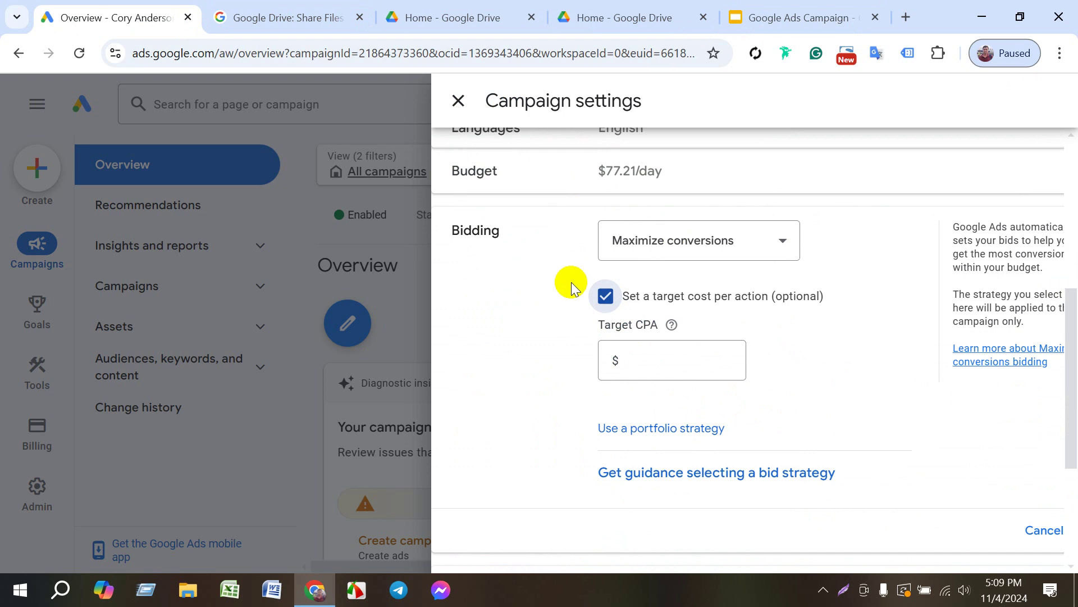
scroll(590, 286, up, 4)
scroll(651, 337, down, 4)
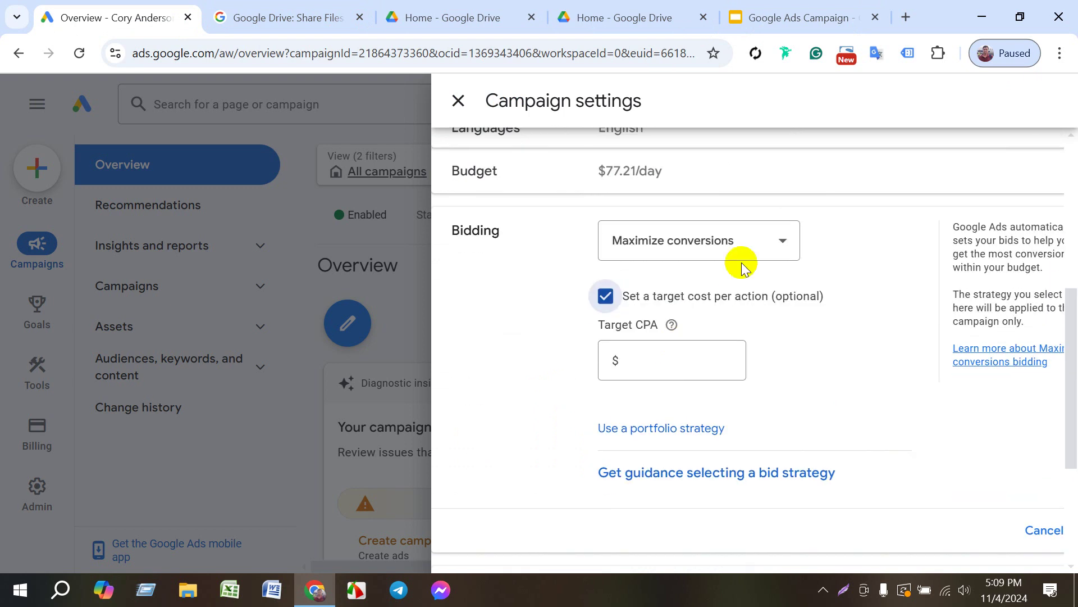
- Set the bid strategy back to Manual CPC, save it and close the campaign settings without changing the budget
click(727, 236)
click(646, 480)
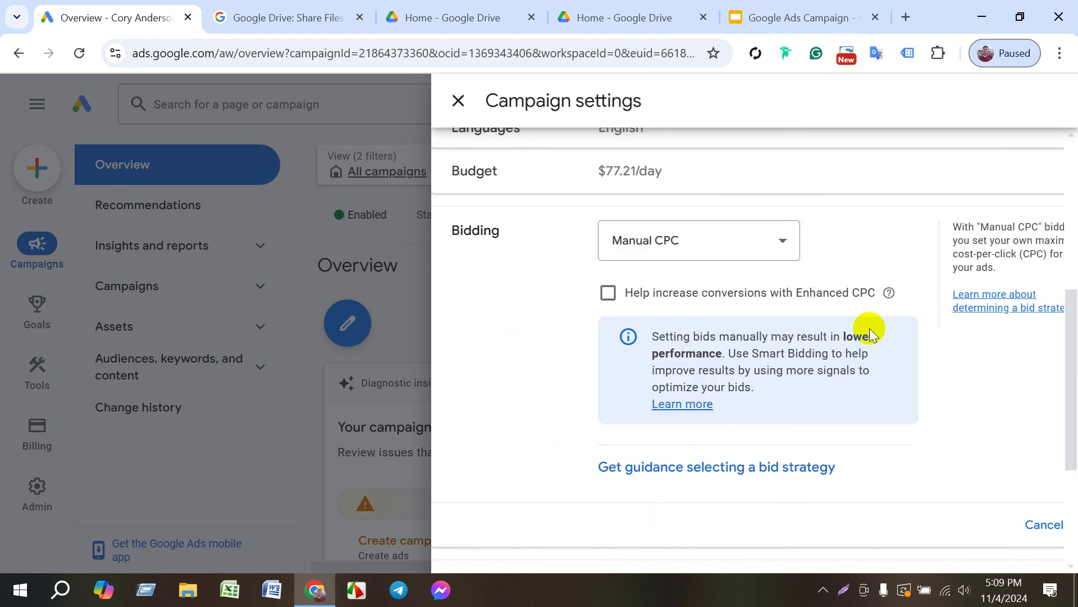
scroll(600, 489, down, 3)
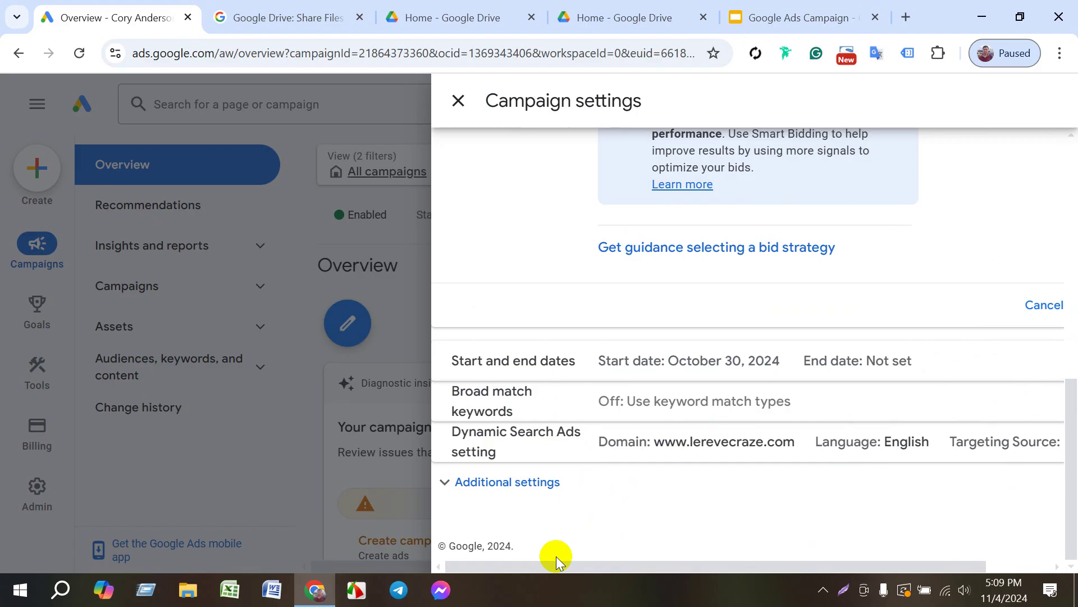
drag(555, 563, 688, 573)
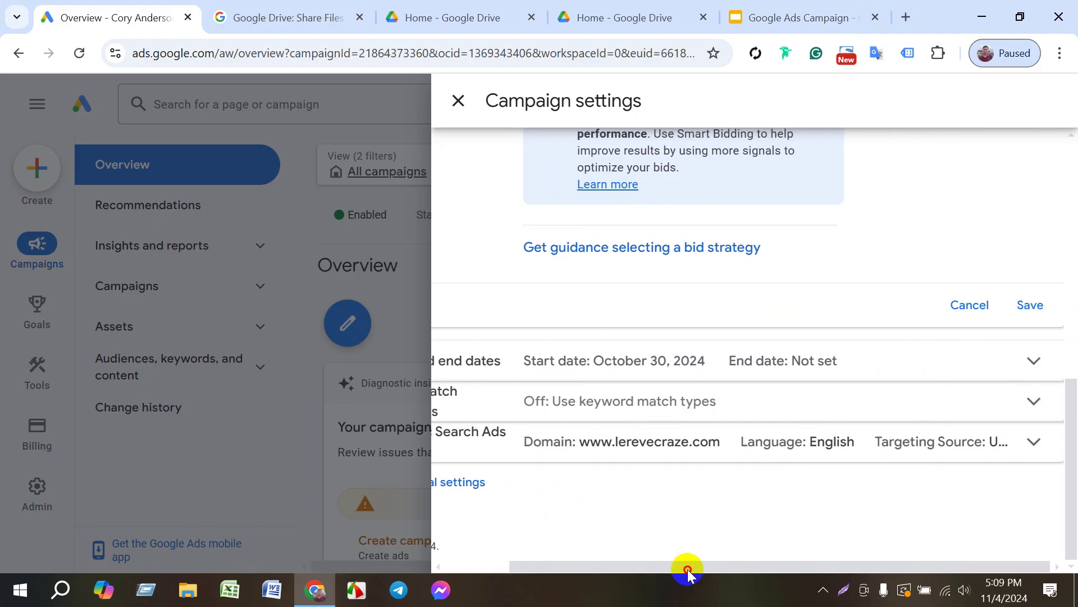
click(1029, 305)
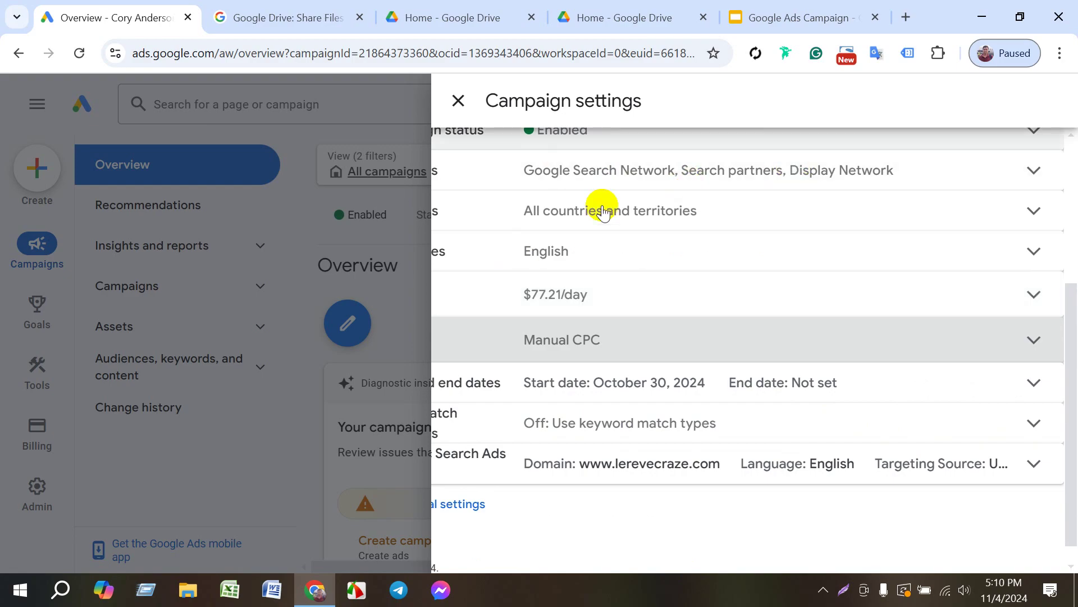
click(978, 297)
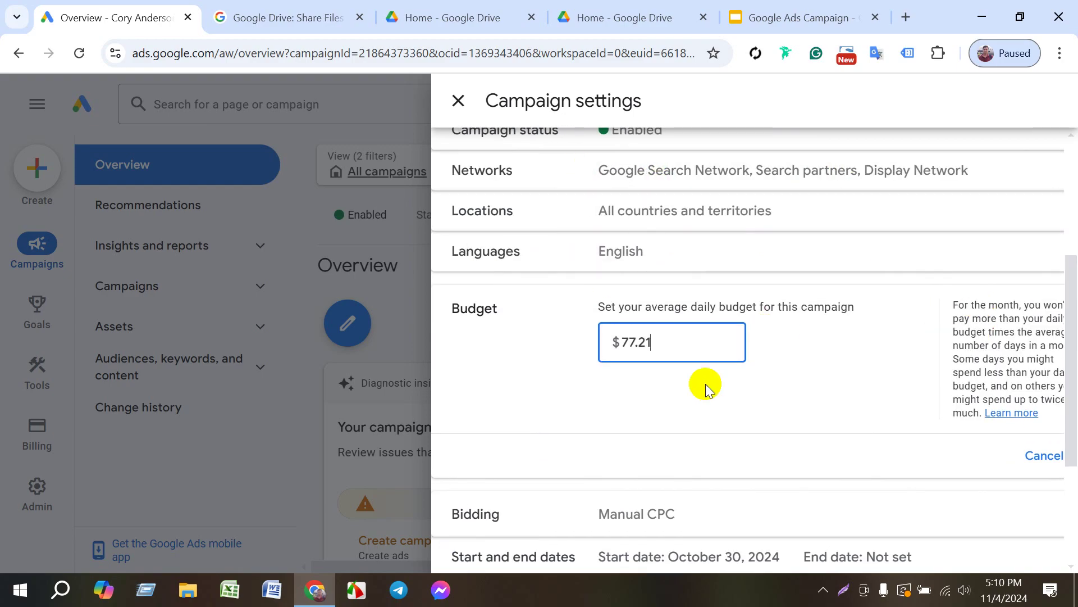
click(456, 99)
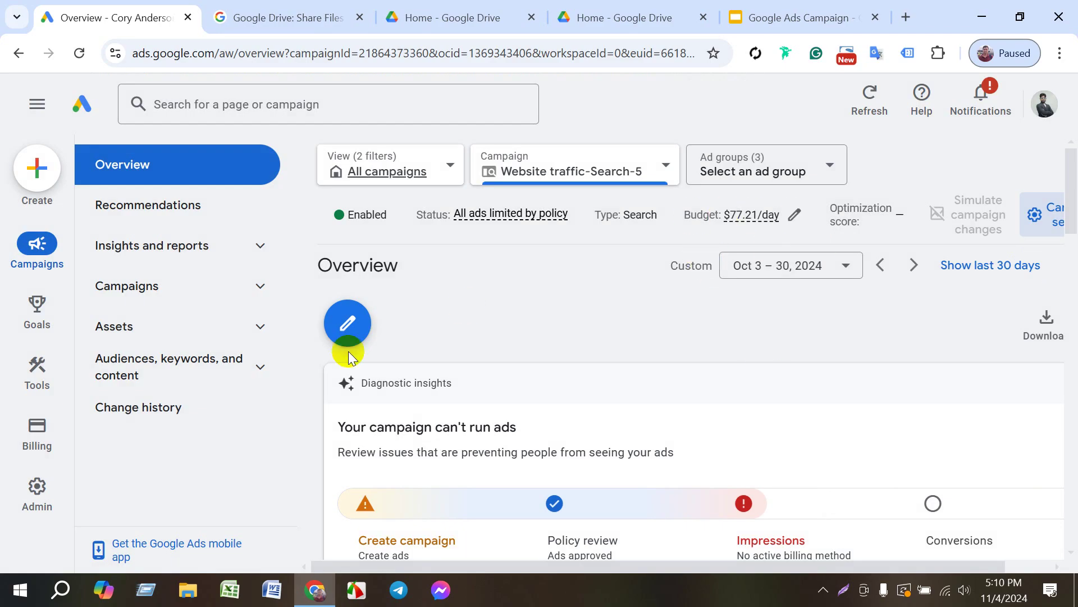
- Open the campaigns table, review its columns and go into the ad groups of Website traffic-Search-5
click(164, 288)
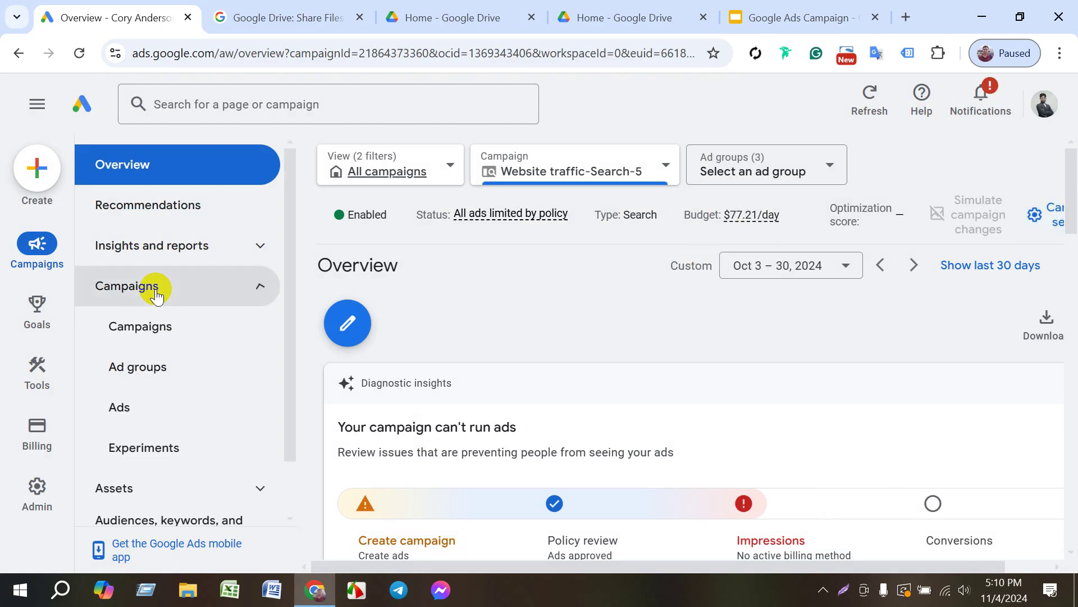
click(133, 336)
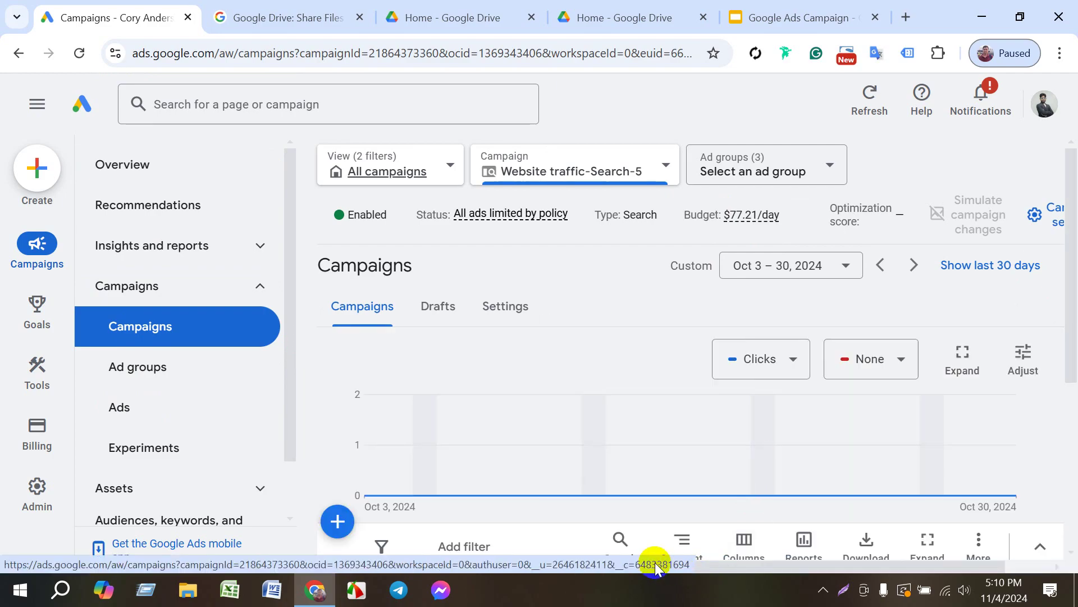
scroll(668, 494, down, 3)
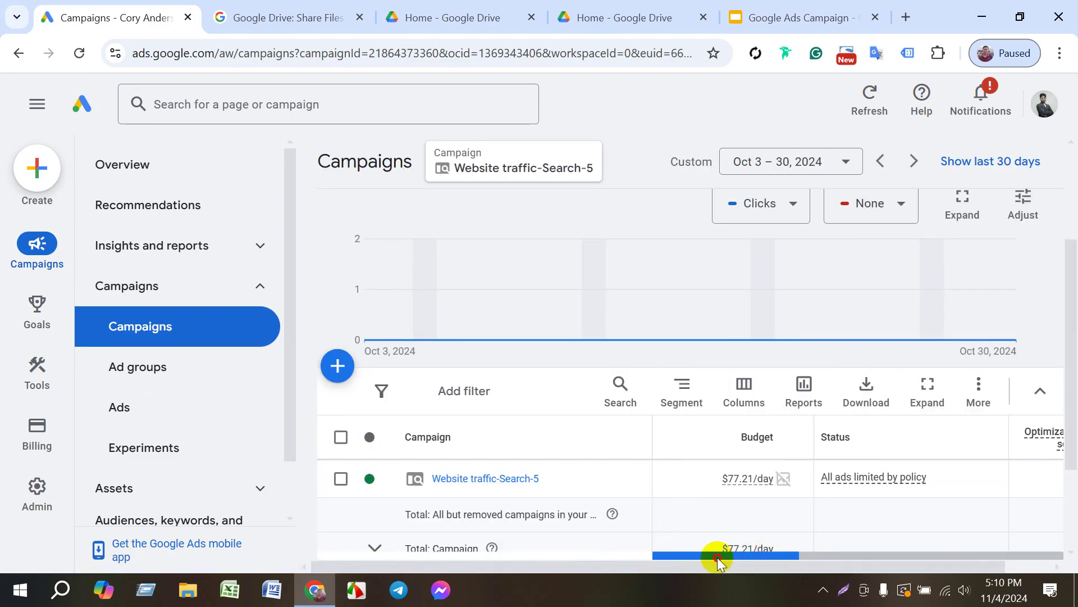
drag(718, 559, 751, 548)
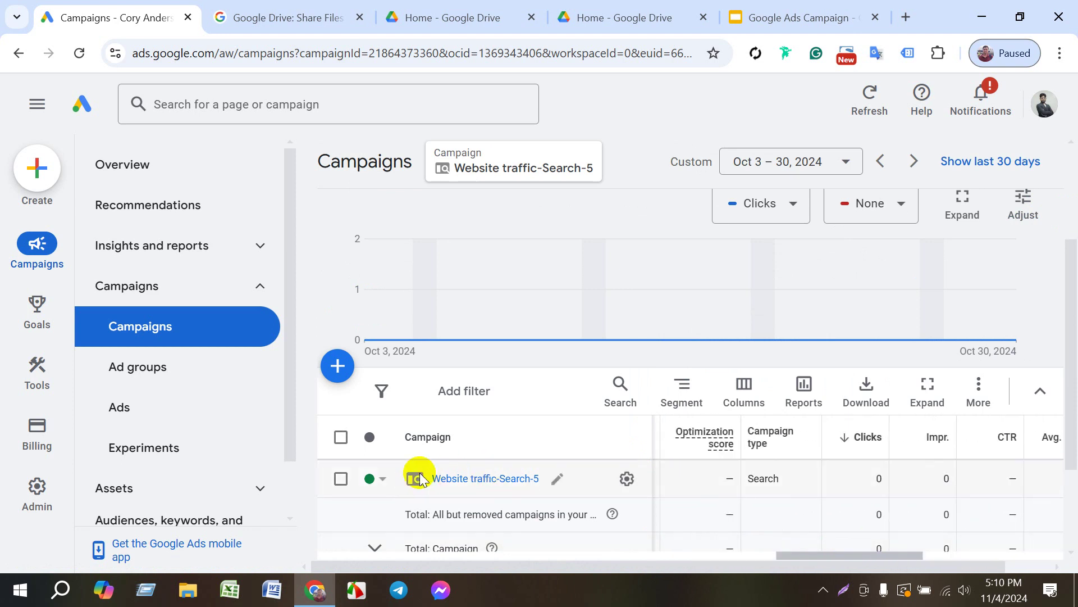
click(468, 478)
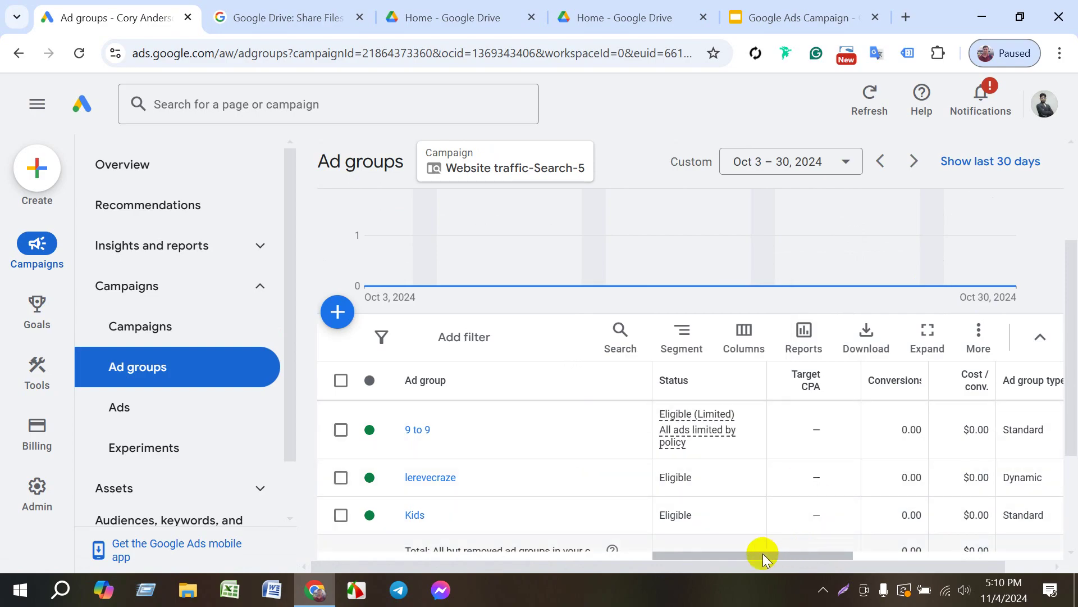
drag(763, 553, 739, 541)
click(337, 312)
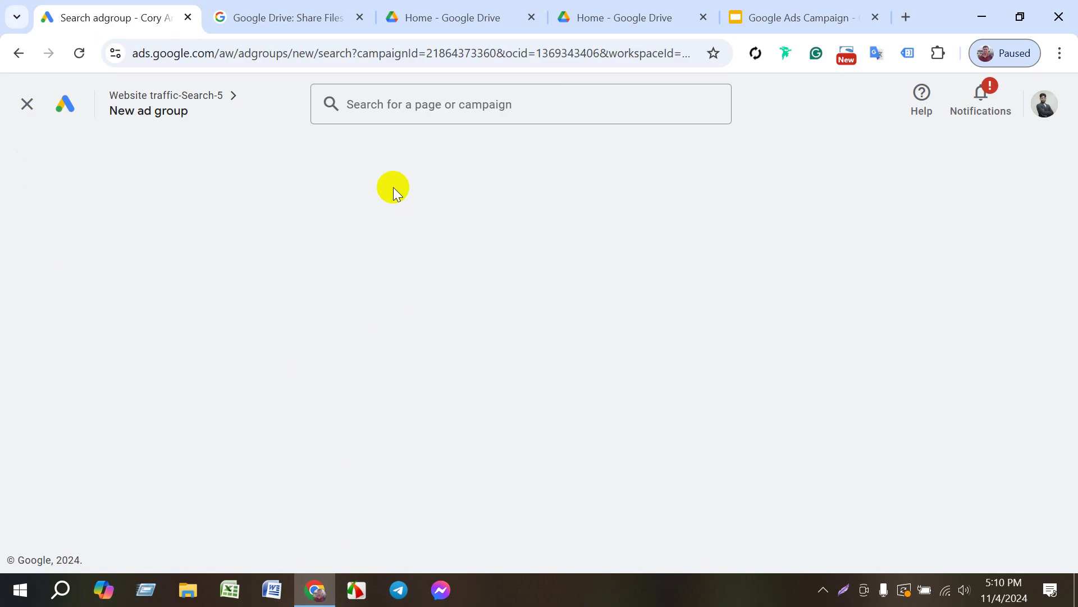
click(16, 52)
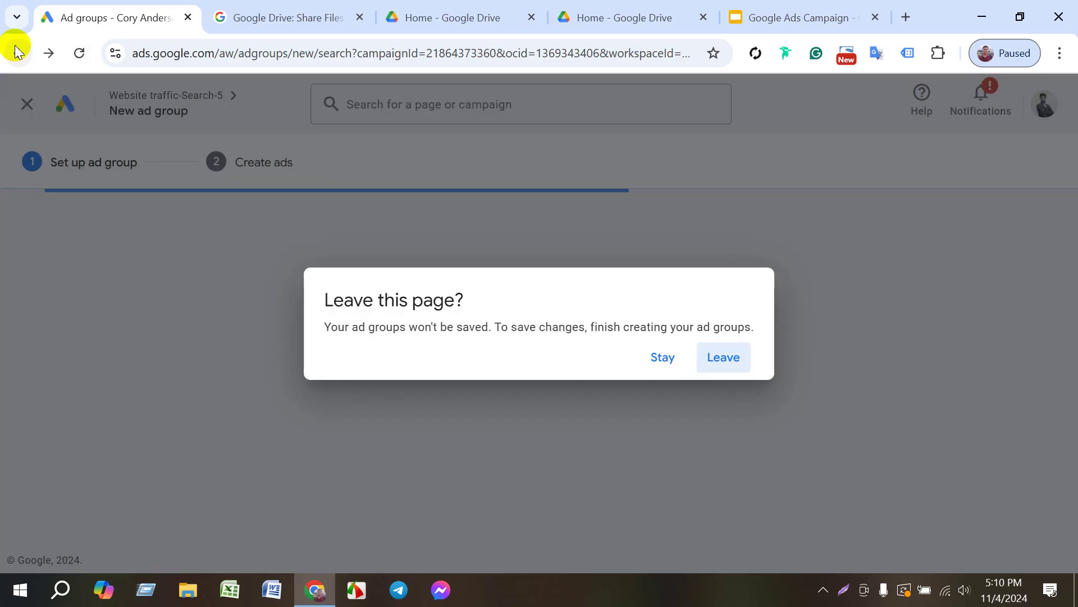
click(719, 358)
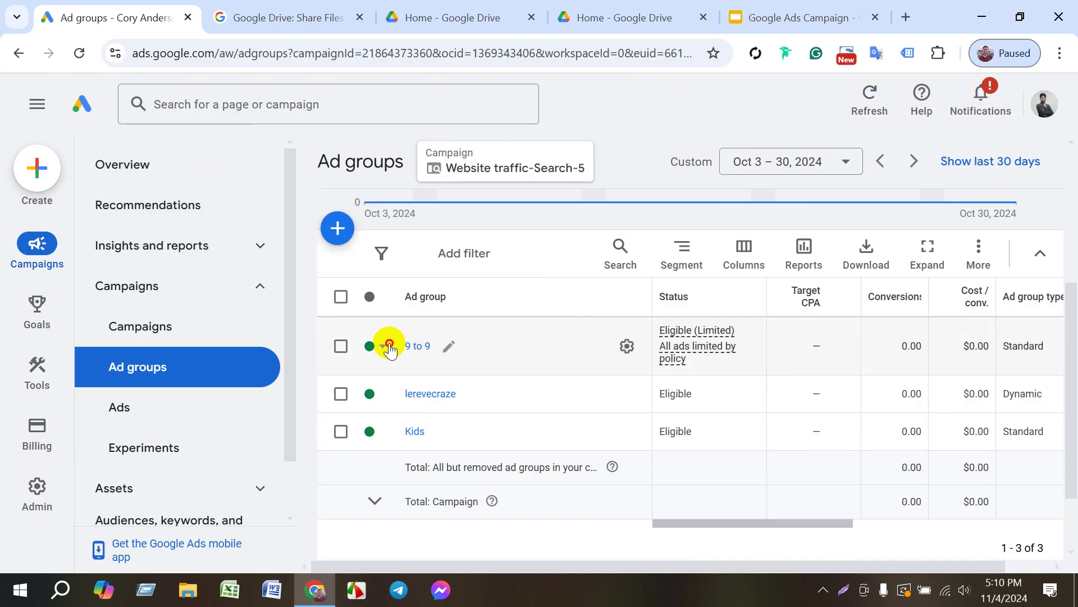
- Check the status options of the 9 to 9 ad group and open its list of search keywords
click(389, 348)
click(673, 114)
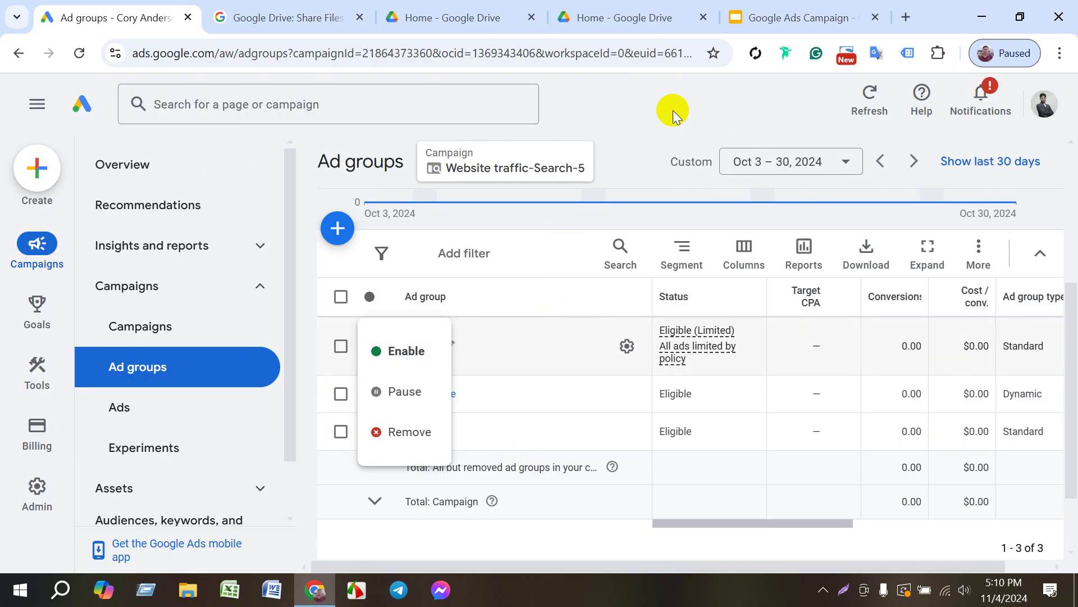
click(415, 345)
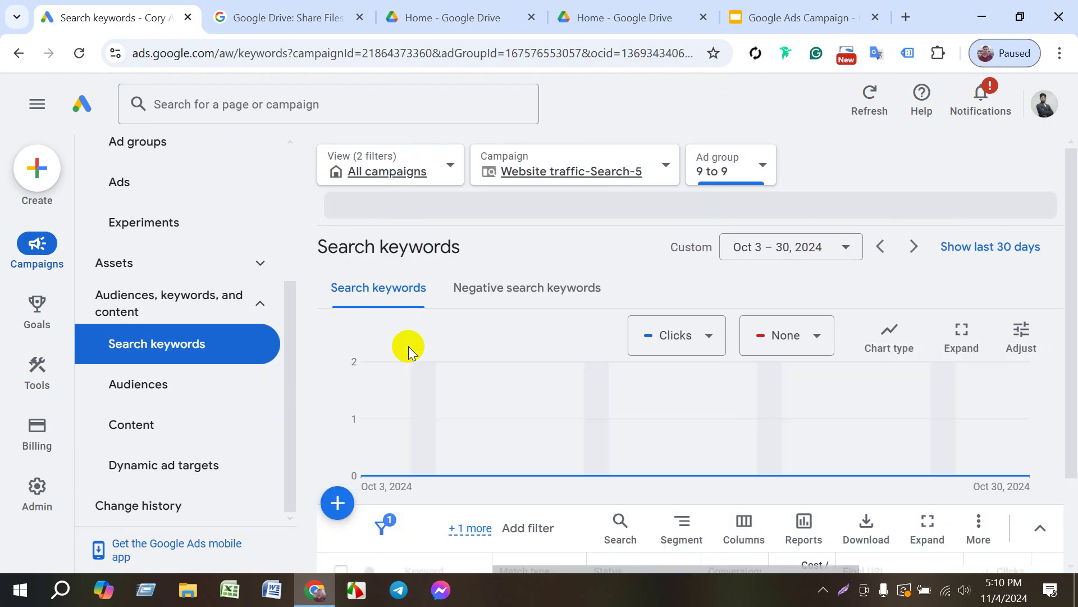
scroll(564, 476, down, 5)
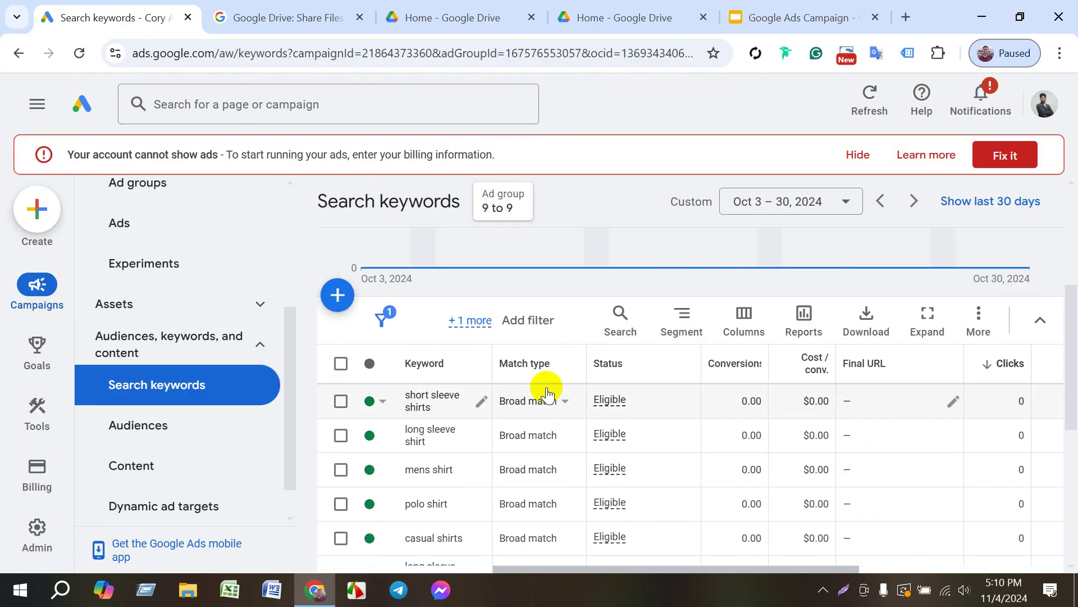
- Review the 9 to 9 ad group's search keywords and open the form for adding keywords
scroll(534, 387, up, 5)
scroll(450, 449, down, 5)
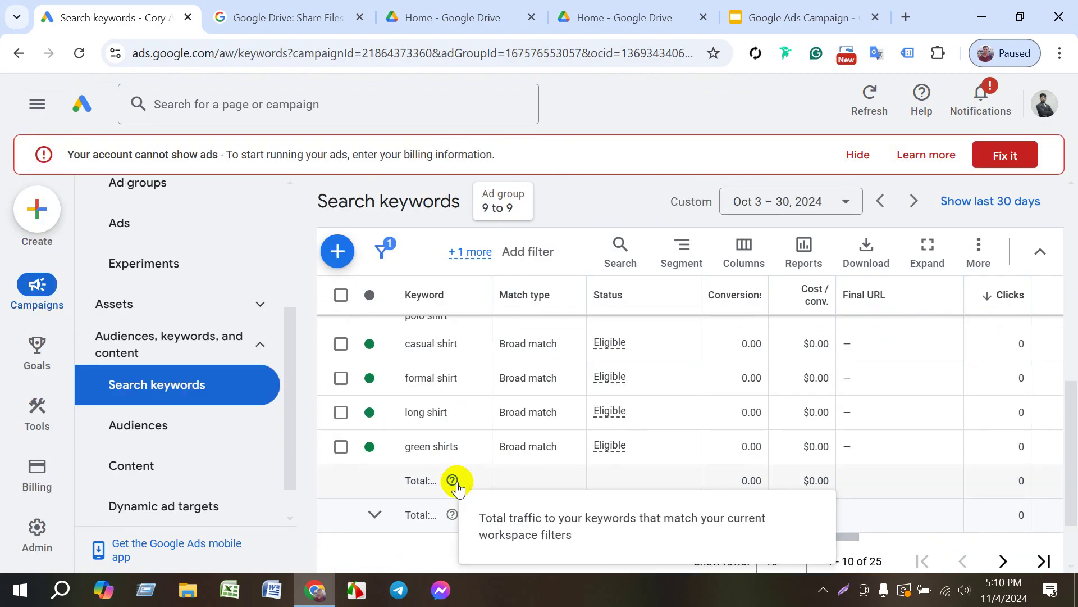
scroll(447, 479, up, 3)
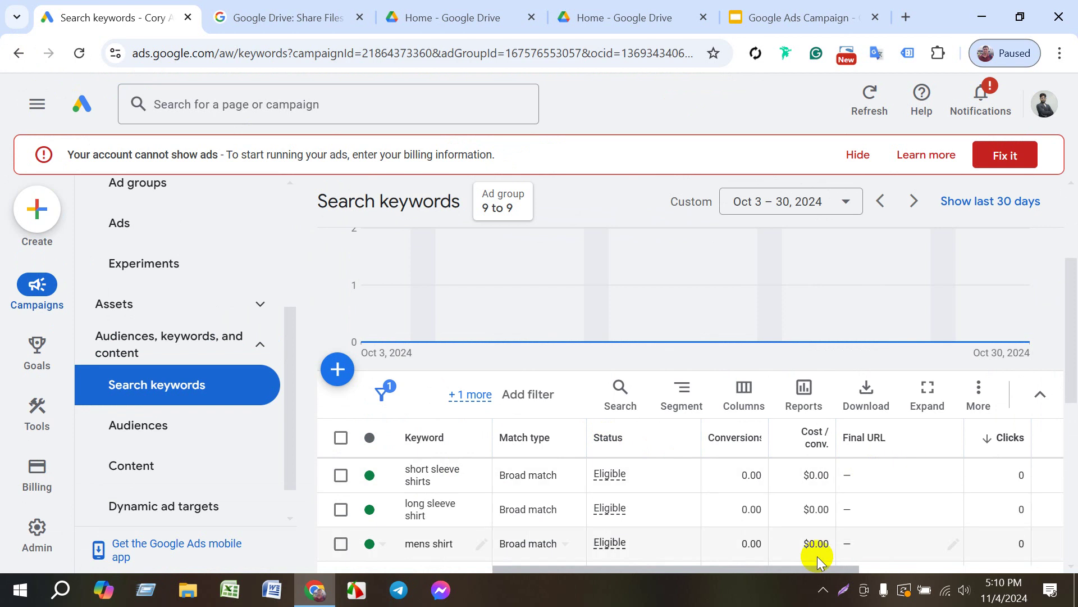
drag(743, 569, 597, 561)
click(338, 369)
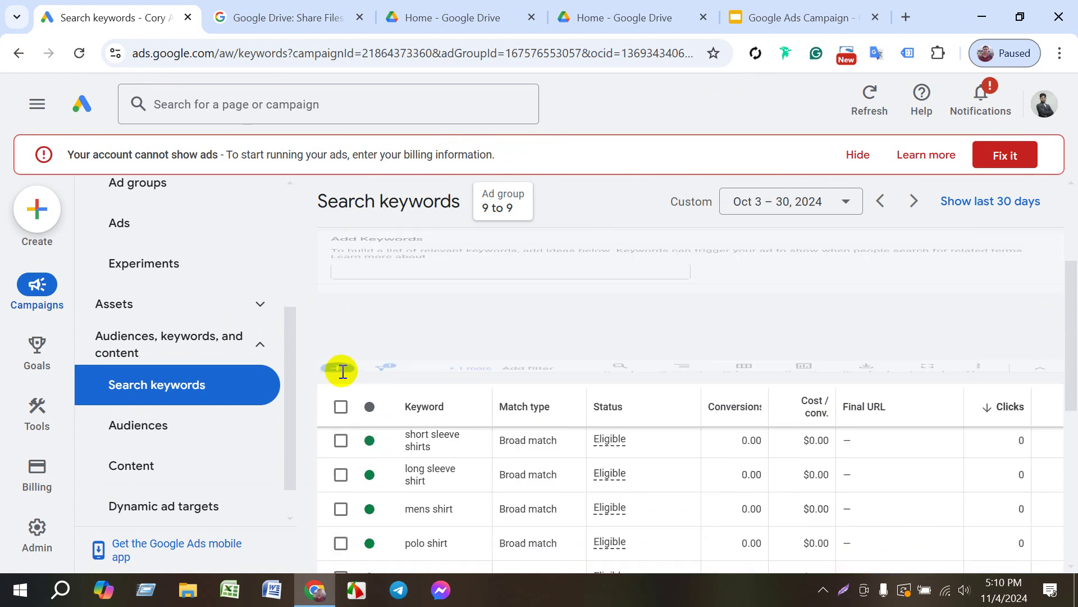
scroll(623, 410, down, 5)
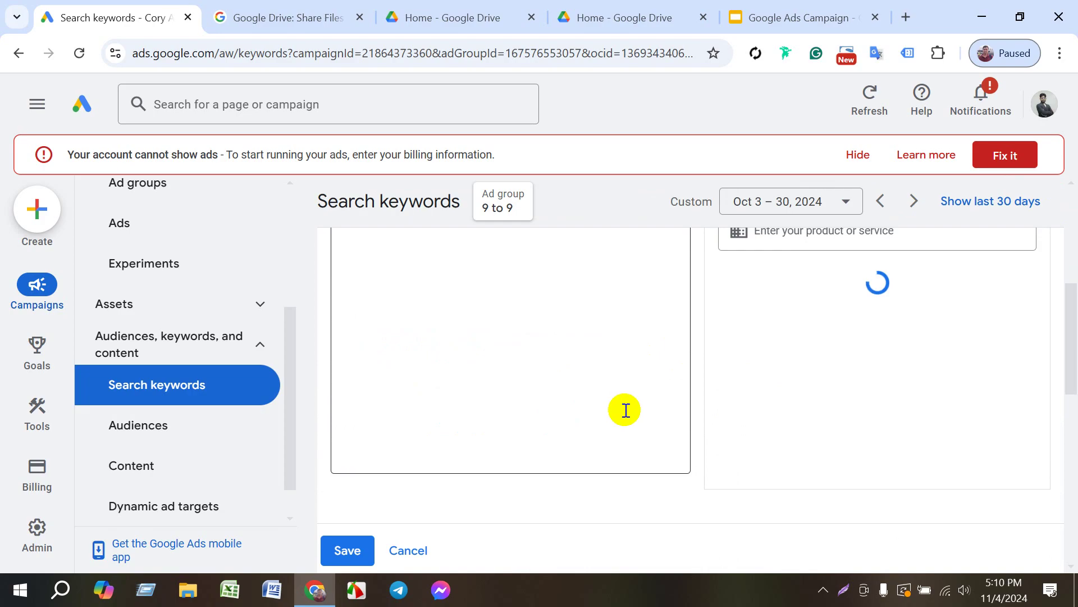
scroll(649, 272, up, 5)
- Enter $0.50 as the new Max. CPC of the 9 to 9 ad group
mouse_move(715, 248)
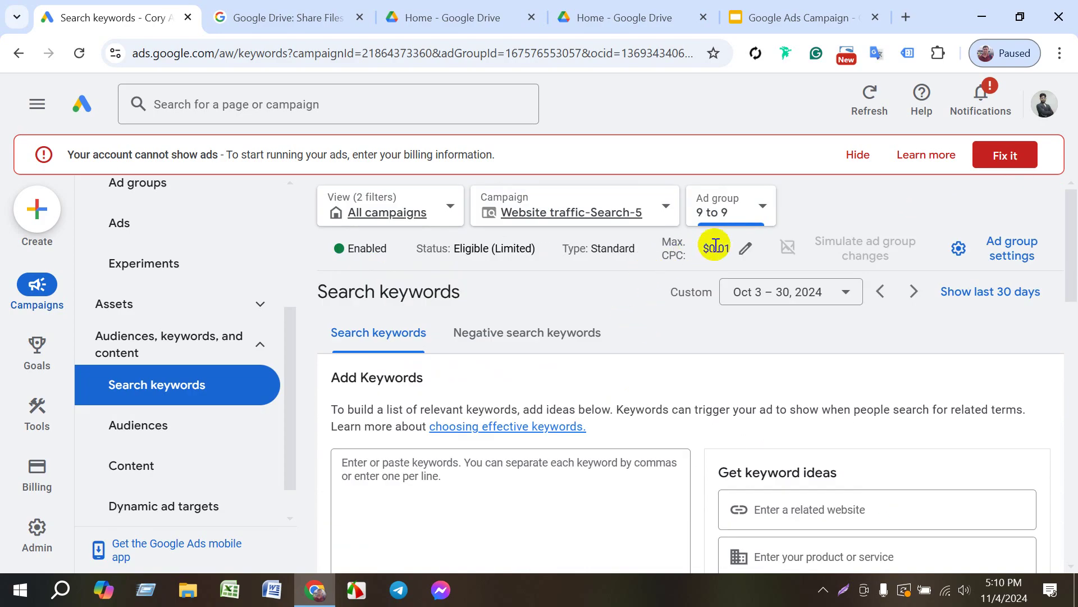
click(750, 247)
drag(825, 301, 764, 299)
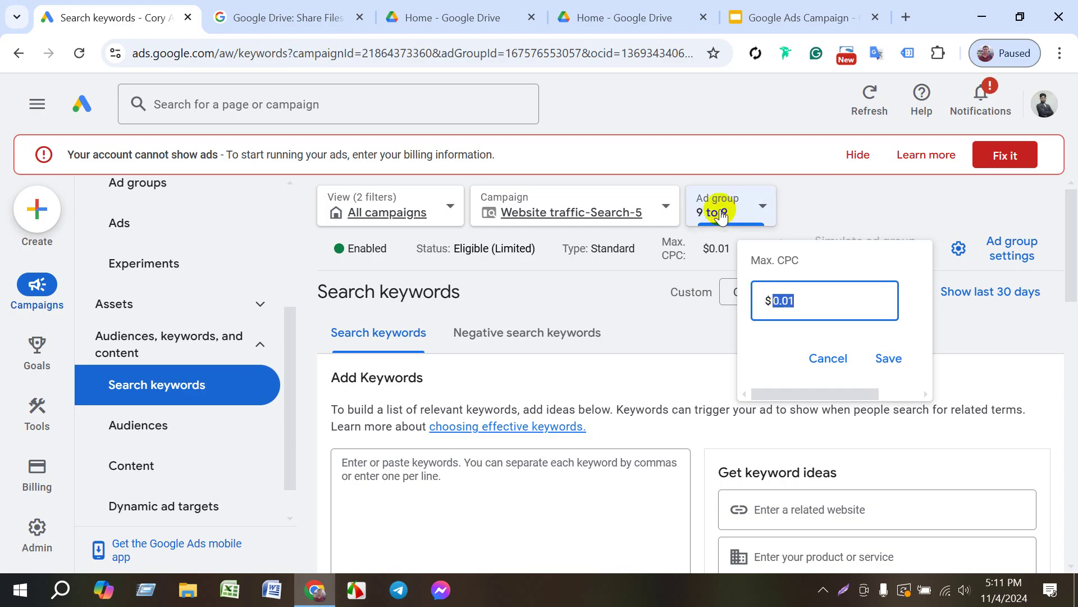
click(834, 310)
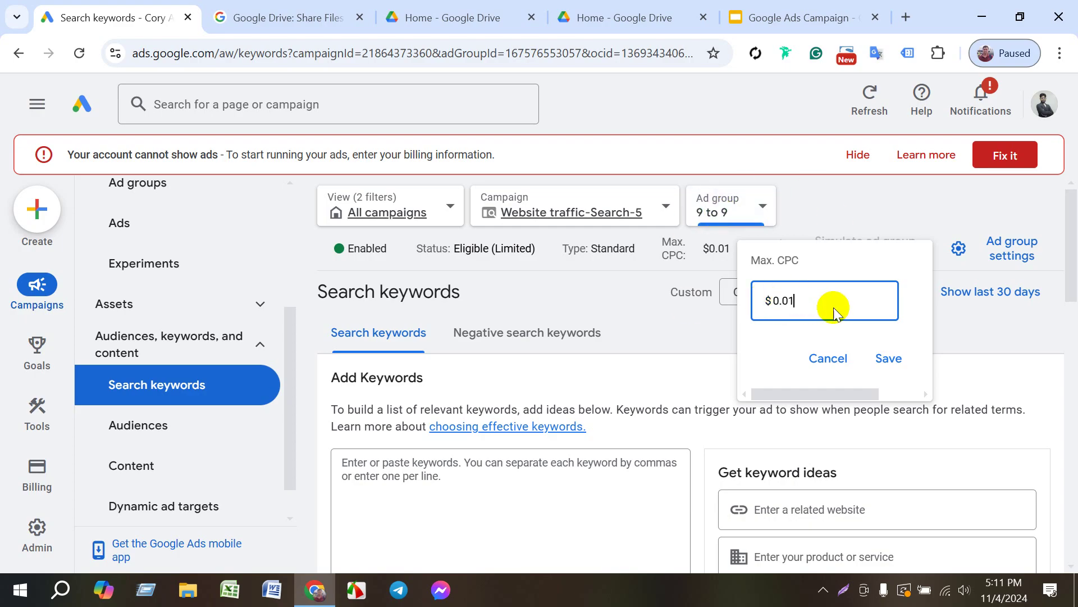
key(BackSpace)
key(BackSpace)
key(BackSpace)
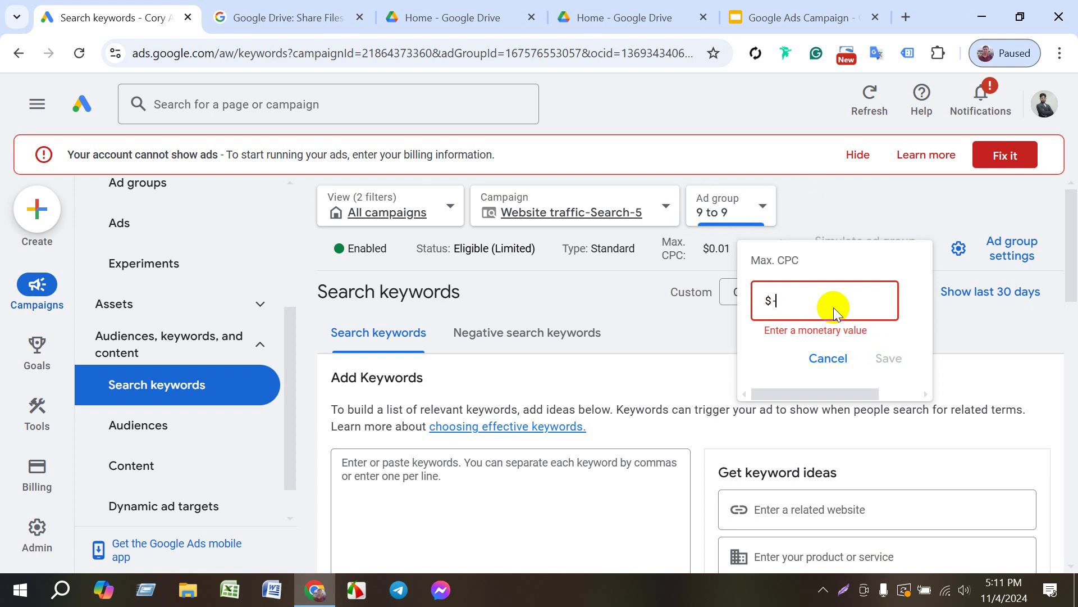
key(BackSpace)
text(.50)
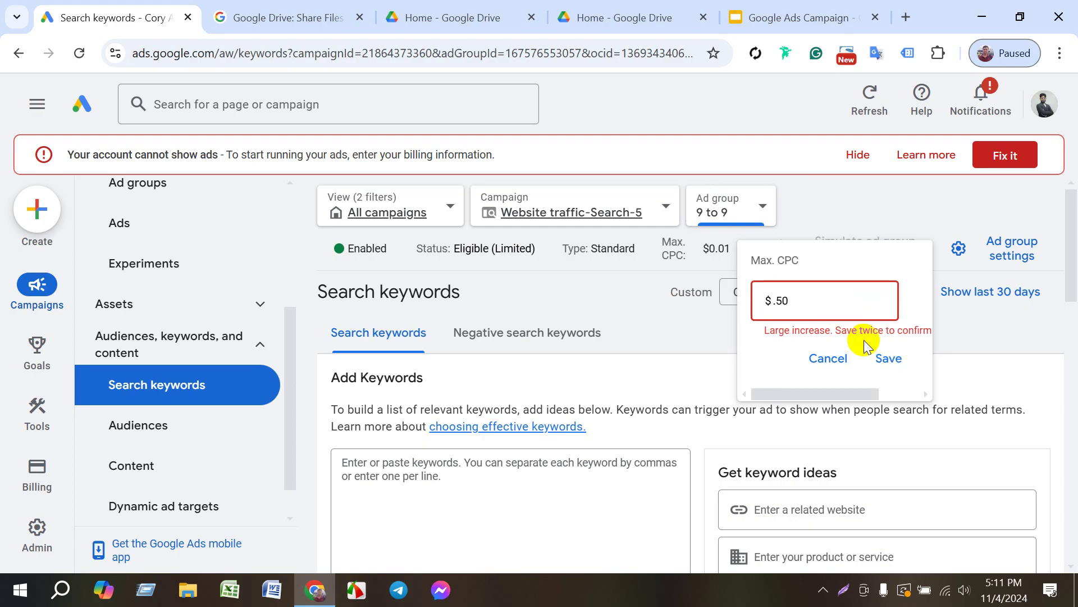
- Save the ad group's new maximum CPC, confirming the large increase and completing the identity check
click(888, 358)
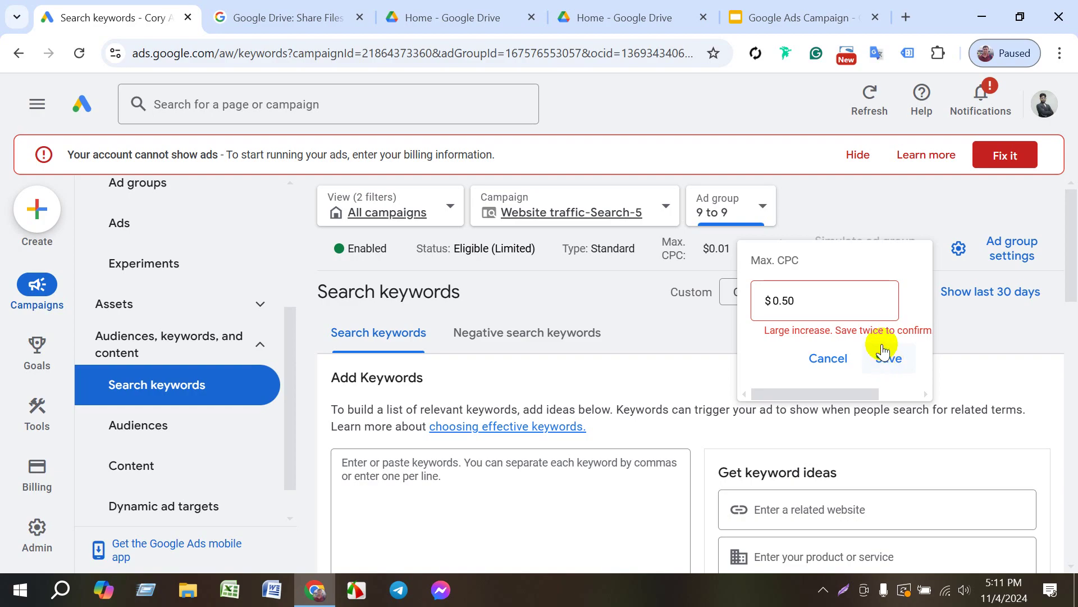
click(835, 298)
click(893, 357)
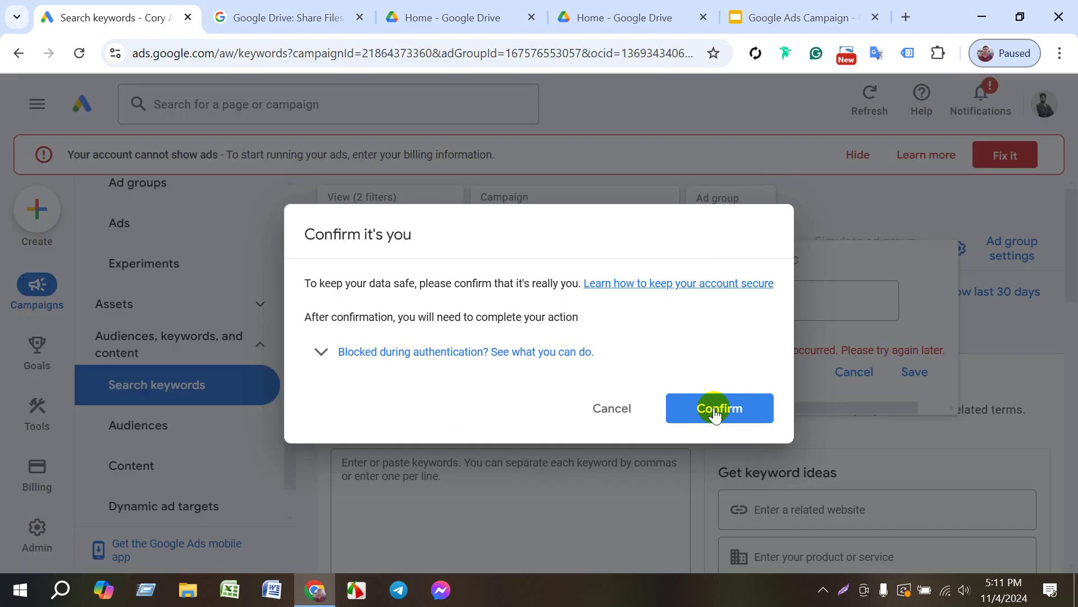
click(702, 405)
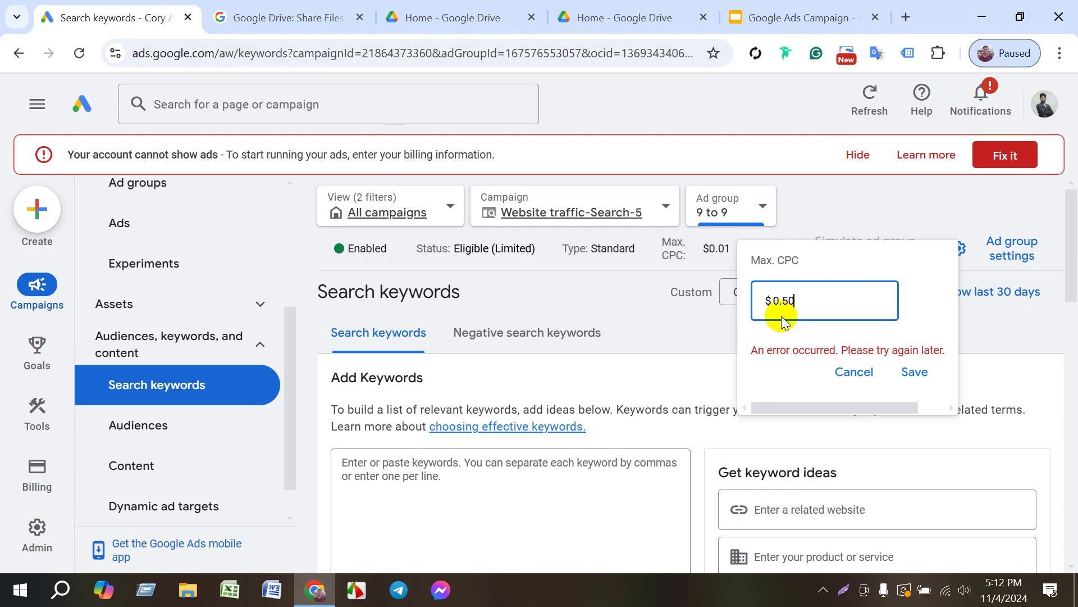
click(930, 377)
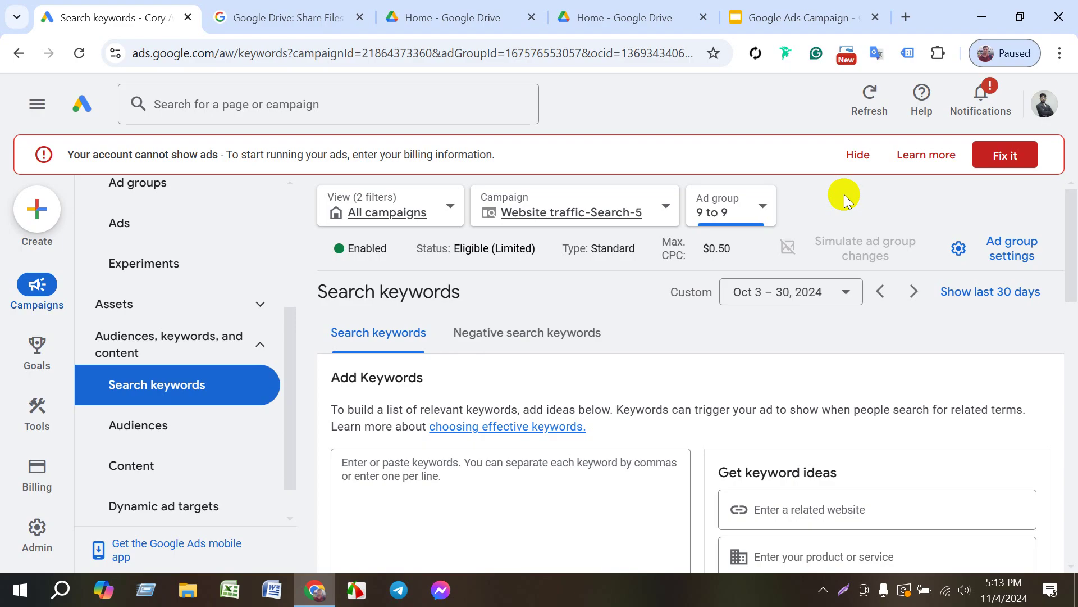
- Hide the billing alert and open the overview of the 9 to 9 ad group
click(853, 156)
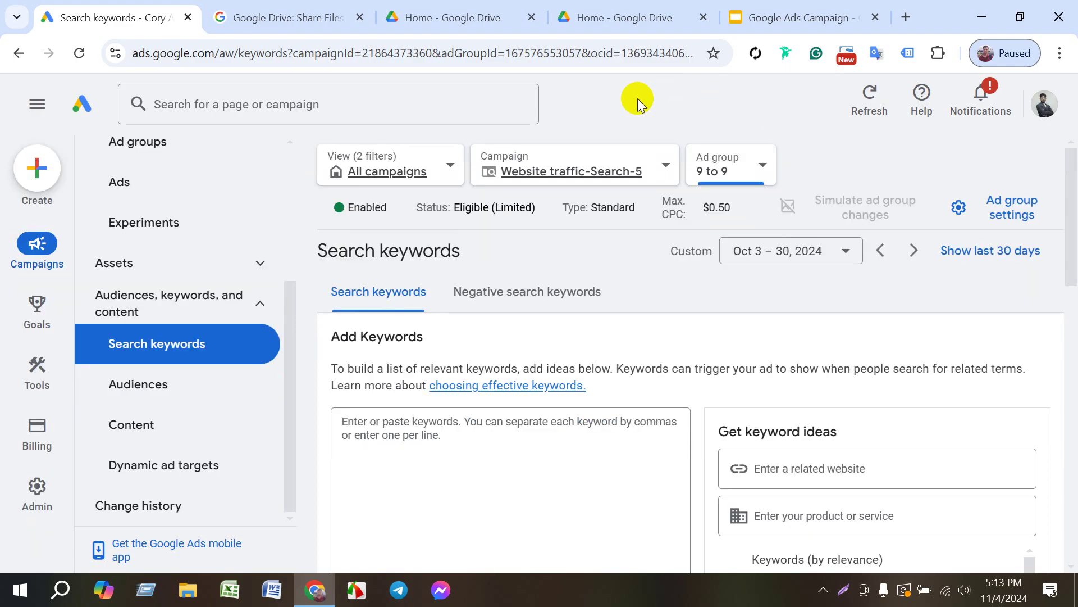
scroll(180, 264, up, 4)
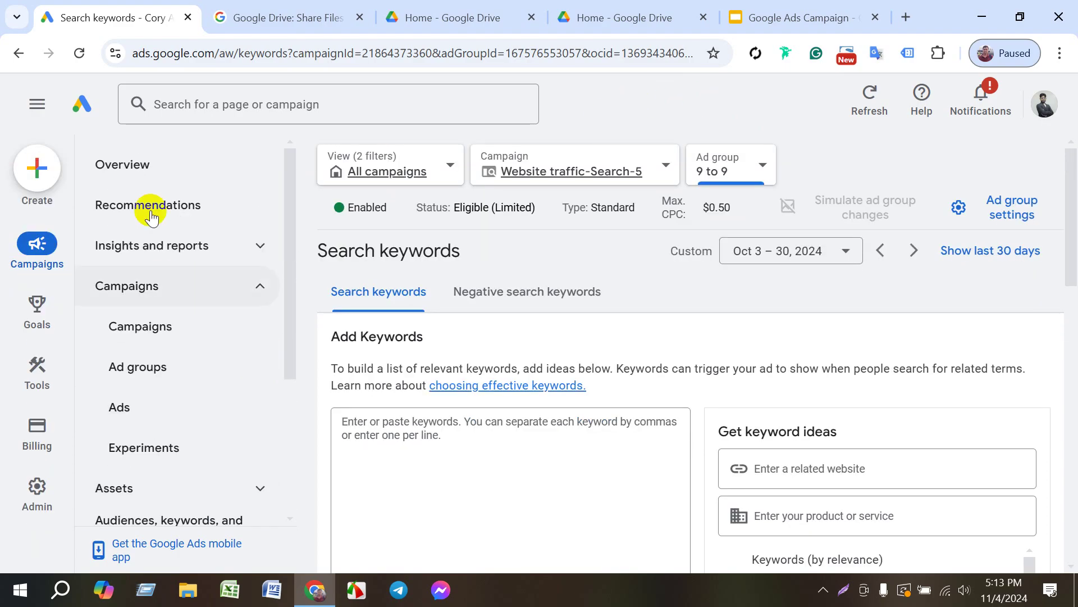
click(139, 165)
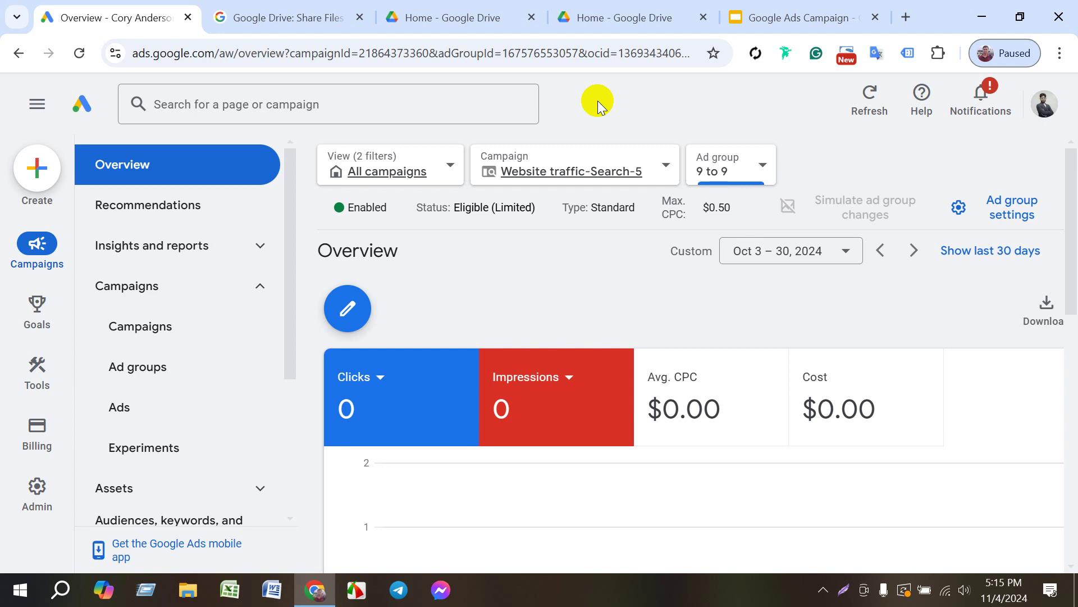
- Look through the list of available Google Ads accounts, close it and minimize the browser window
click(1044, 105)
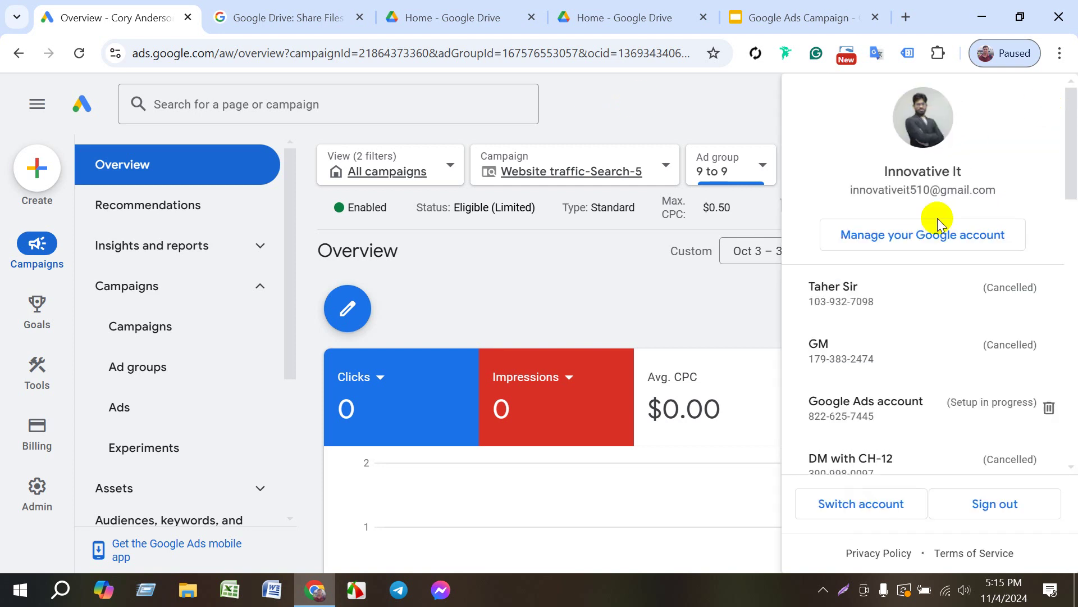
scroll(949, 322, down, 5)
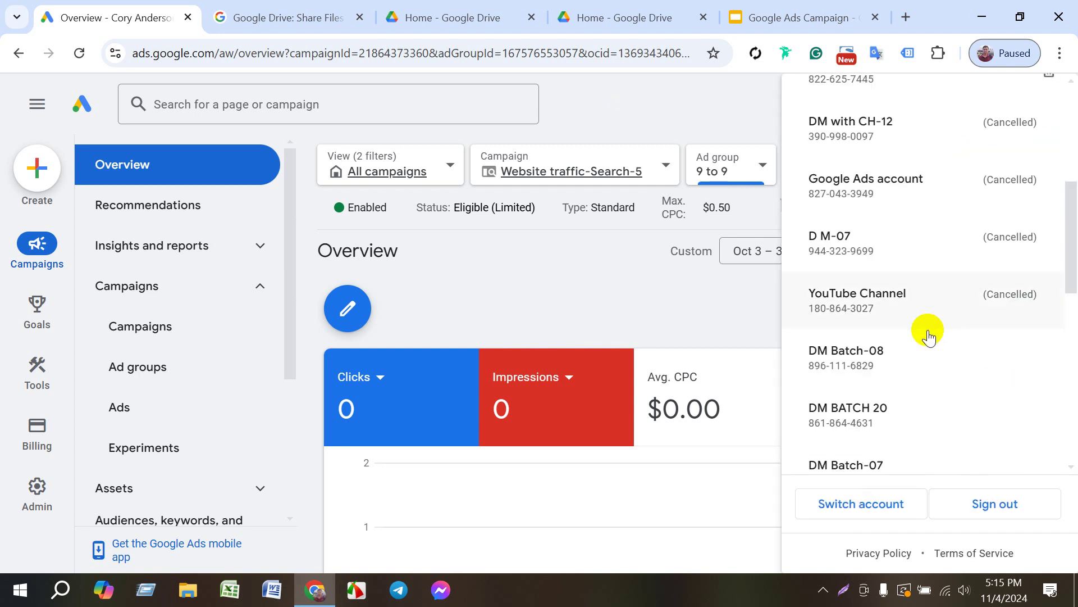
scroll(928, 335, down, 10)
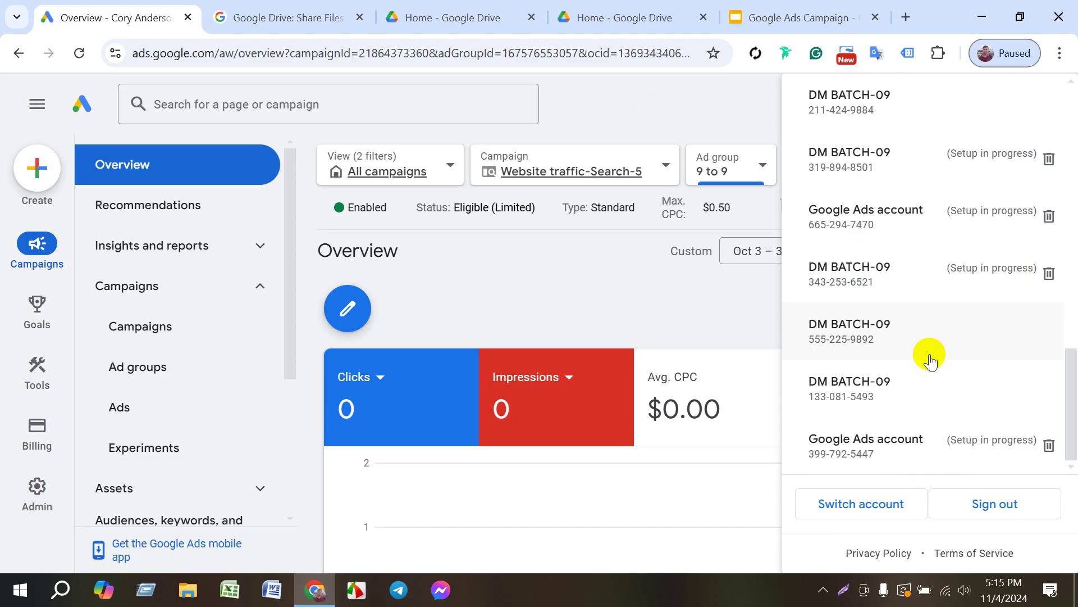
scroll(929, 359, up, 15)
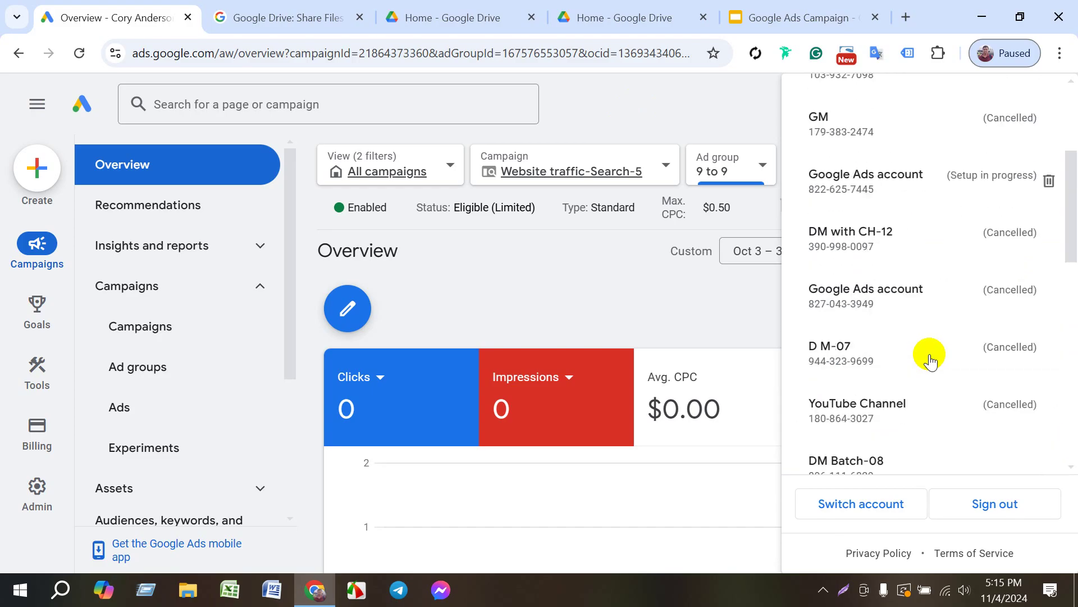
click(743, 87)
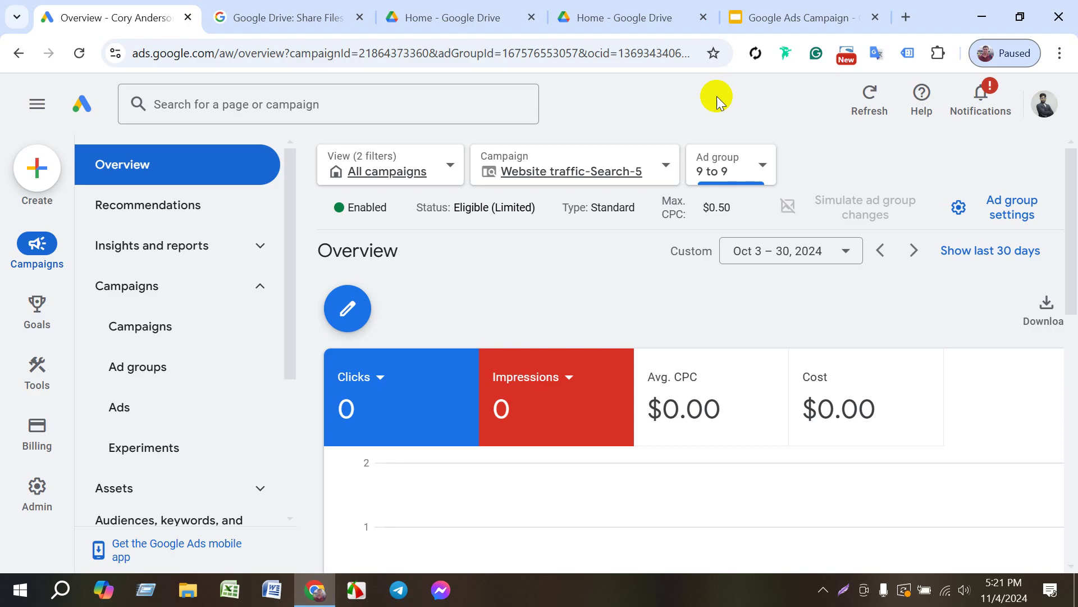
click(983, 14)
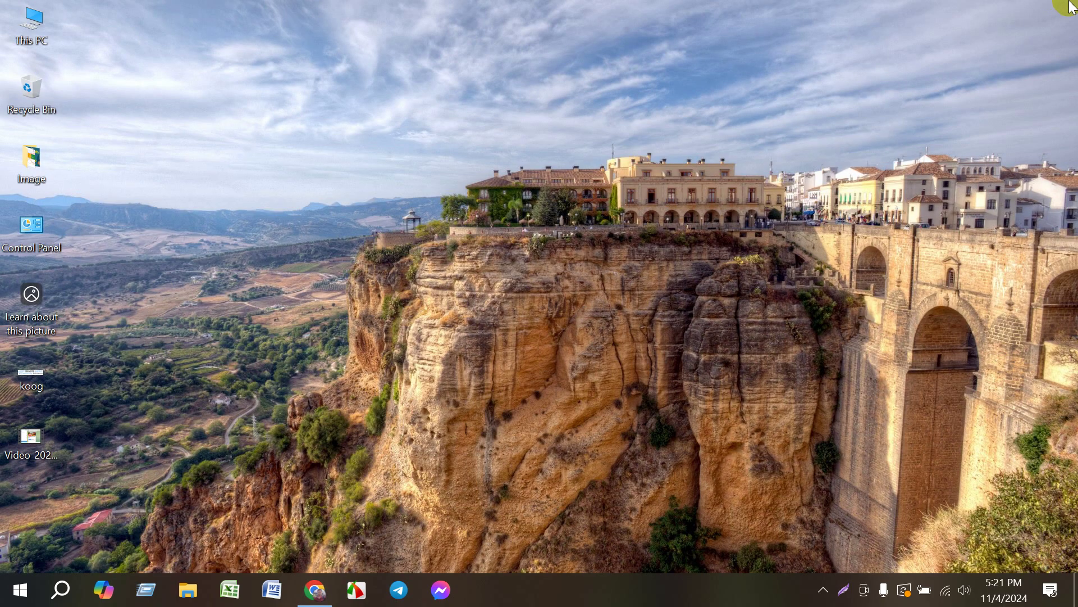